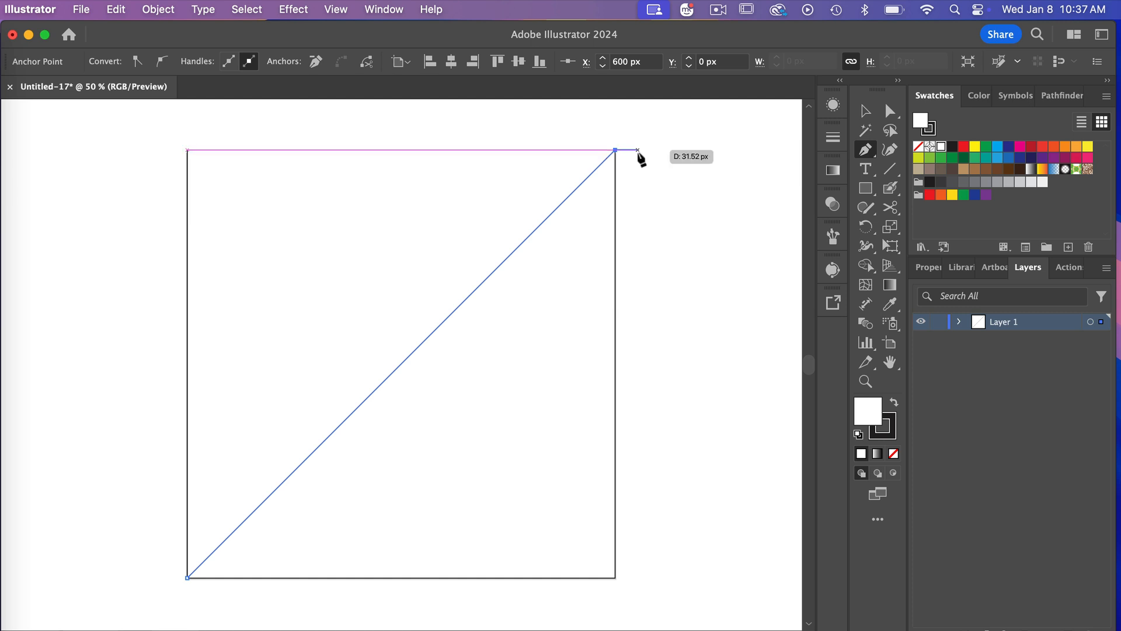
Finish the diagonal line across the artboard and set its stroke weight to 200 px
{"action": "key", "text": "Escape"}
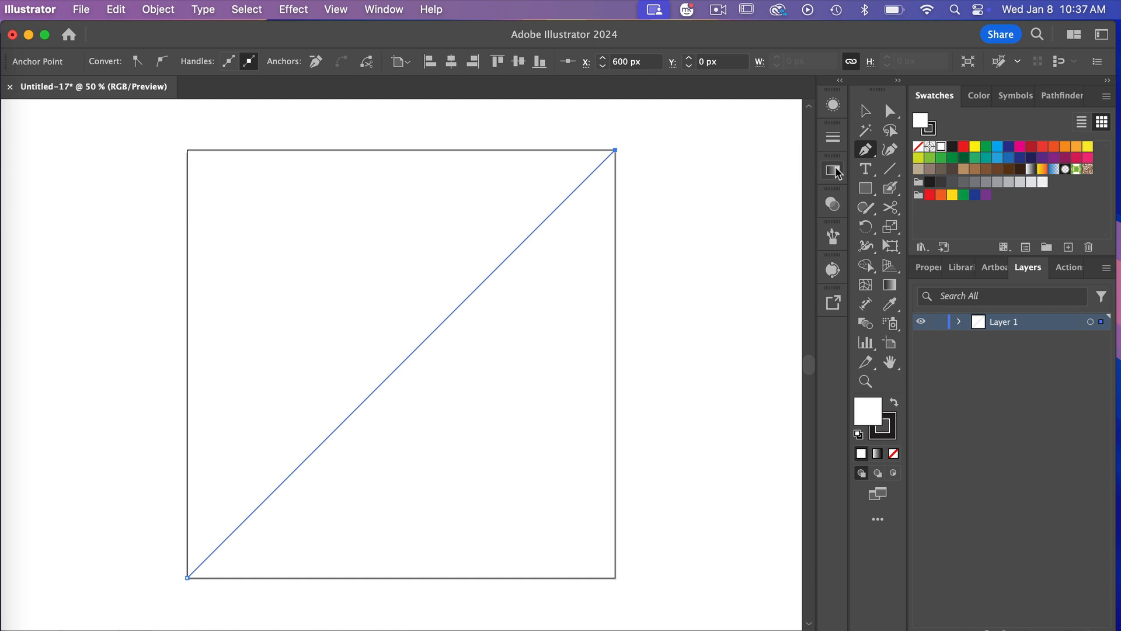
{"action": "left_click", "coordinate": [834, 136]}
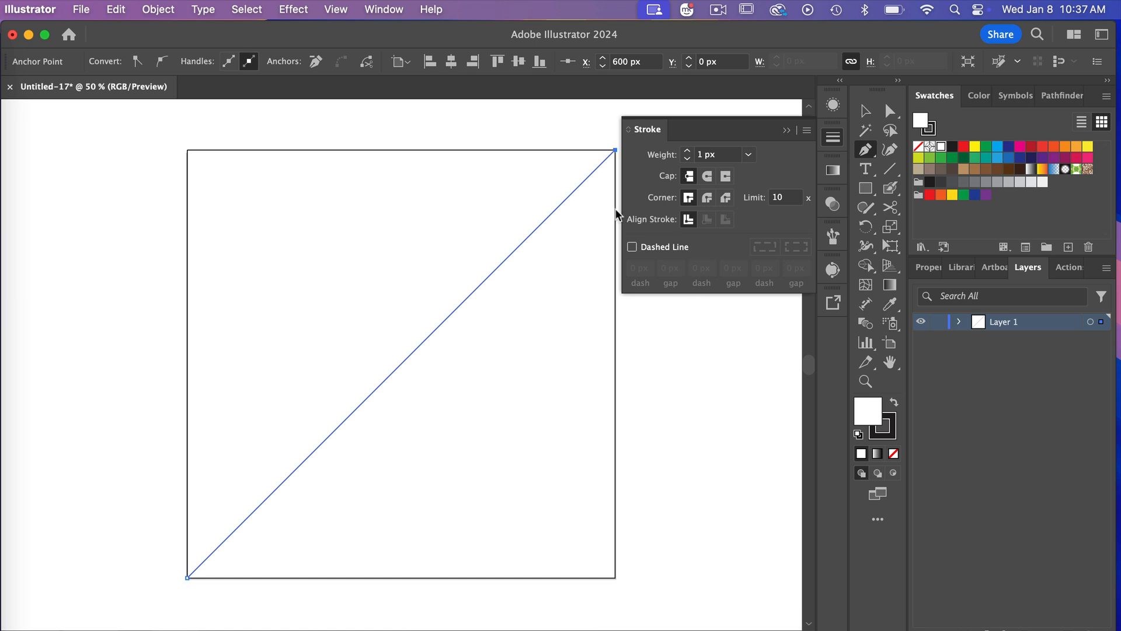
{"action": "left_click", "coordinate": [380, 10]}
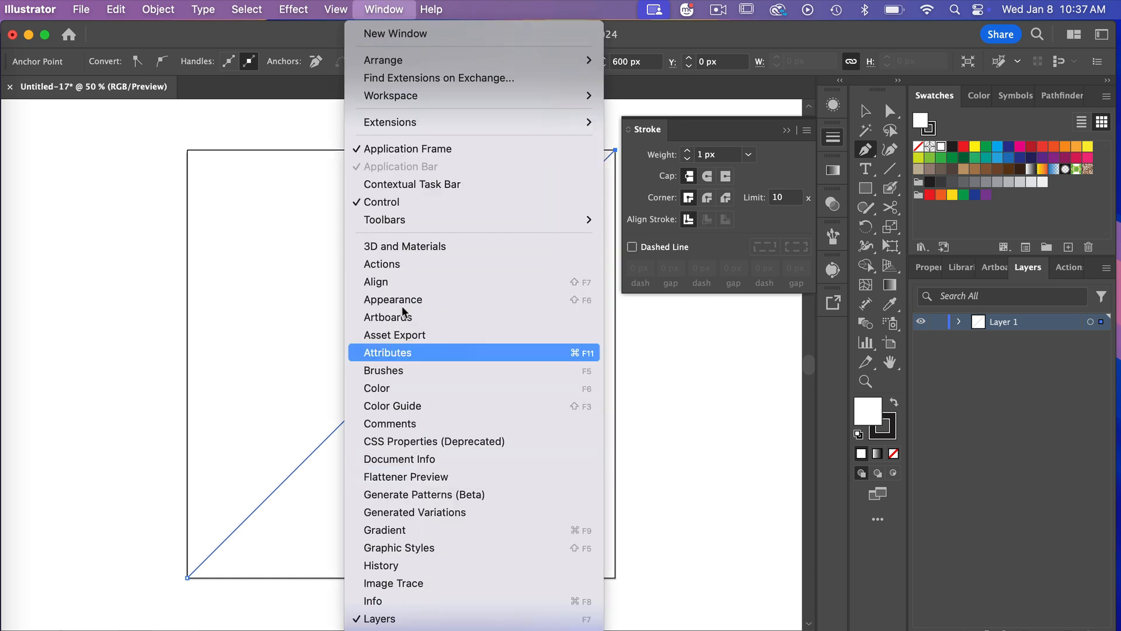
{"action": "left_click", "coordinate": [674, 398]}
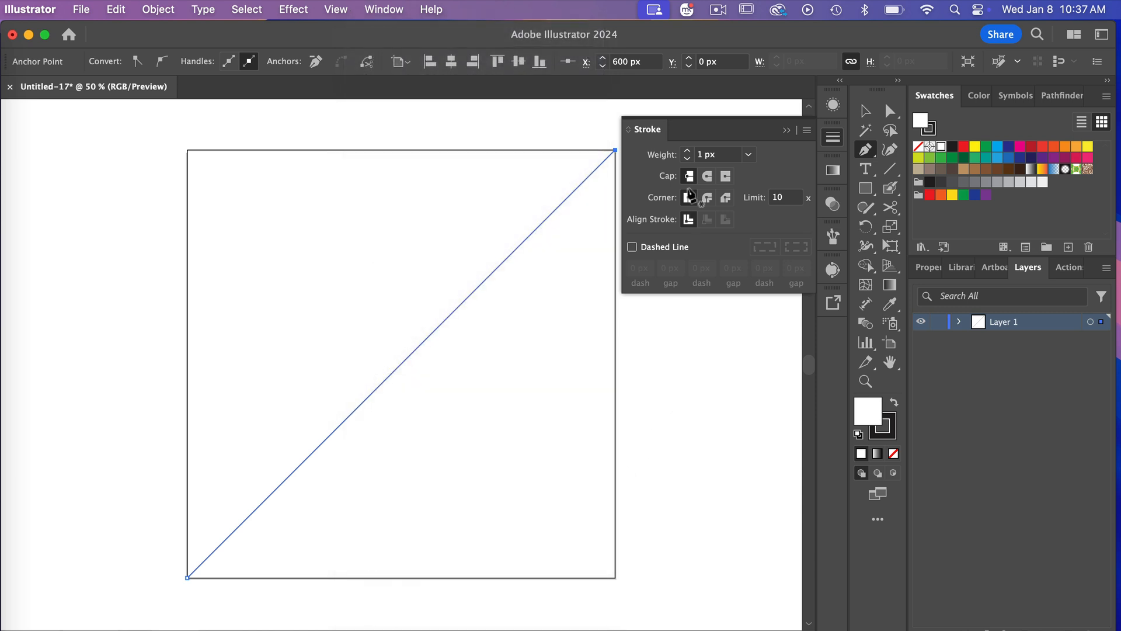
{"action": "left_click", "coordinate": [721, 154]}
{"action": "left_click_drag", "start_coordinate": [720, 154], "coordinate": [684, 150]}
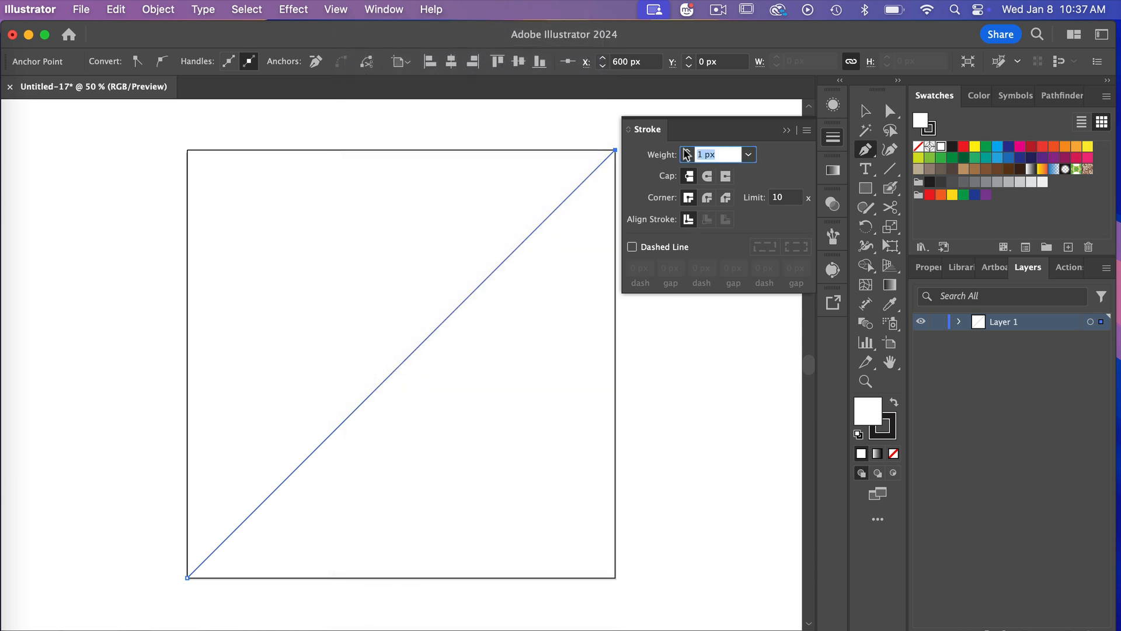
{"action": "type", "text": "200"}
{"action": "key", "text": "Return"}
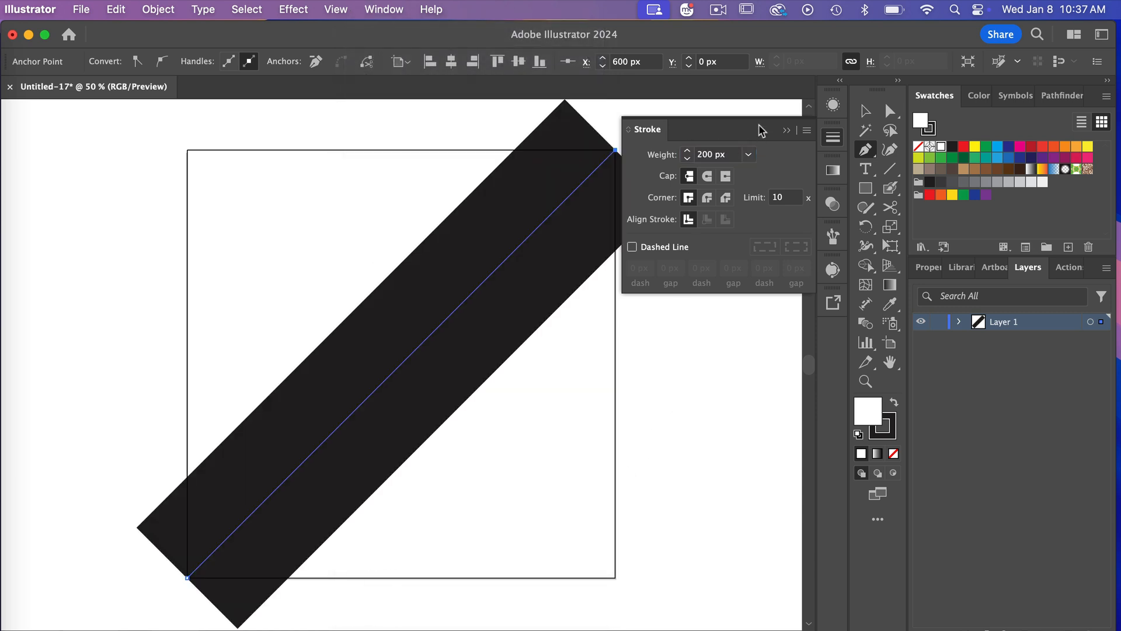
{"action": "left_click", "coordinate": [787, 131]}
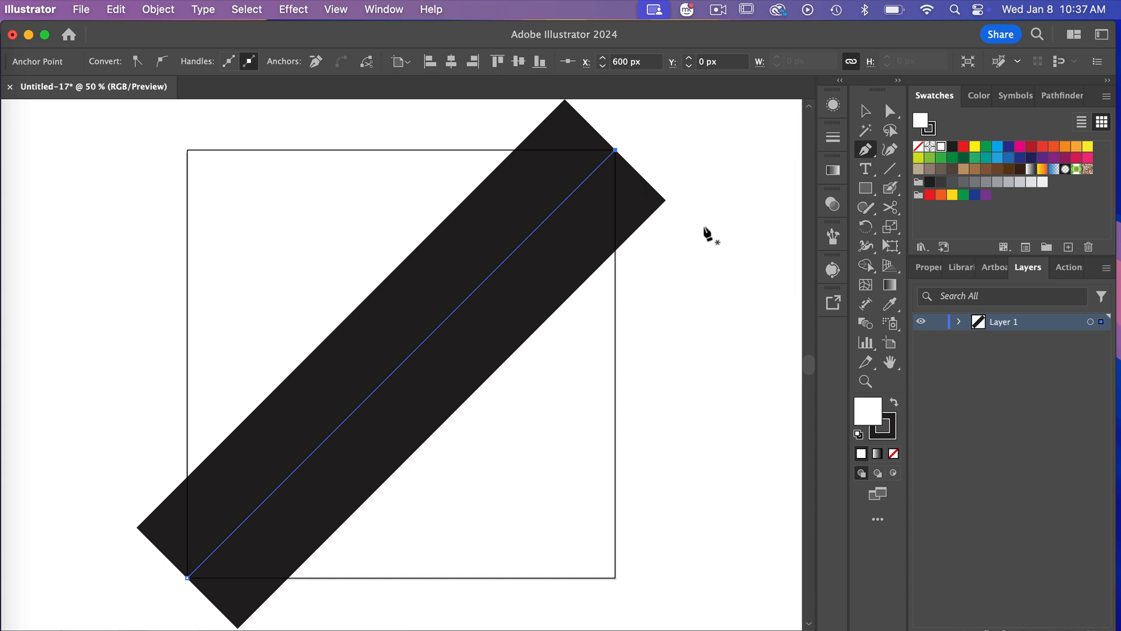
Copy and paste the thick diagonal stripe to make a duplicate
{"action": "key", "text": "super+minus"}
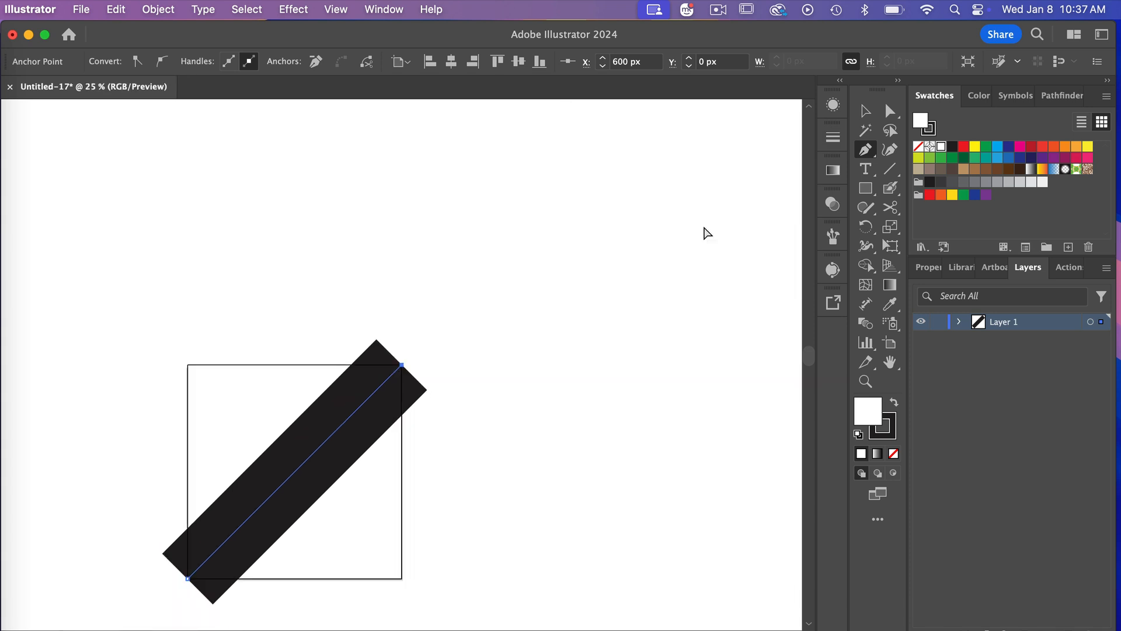
{"action": "scroll", "coordinate": [707, 230], "scroll_direction": "down", "scroll_amount": 3}
{"action": "scroll", "coordinate": [706, 230], "scroll_direction": "left", "scroll_amount": 3}
{"action": "key", "text": "v"}
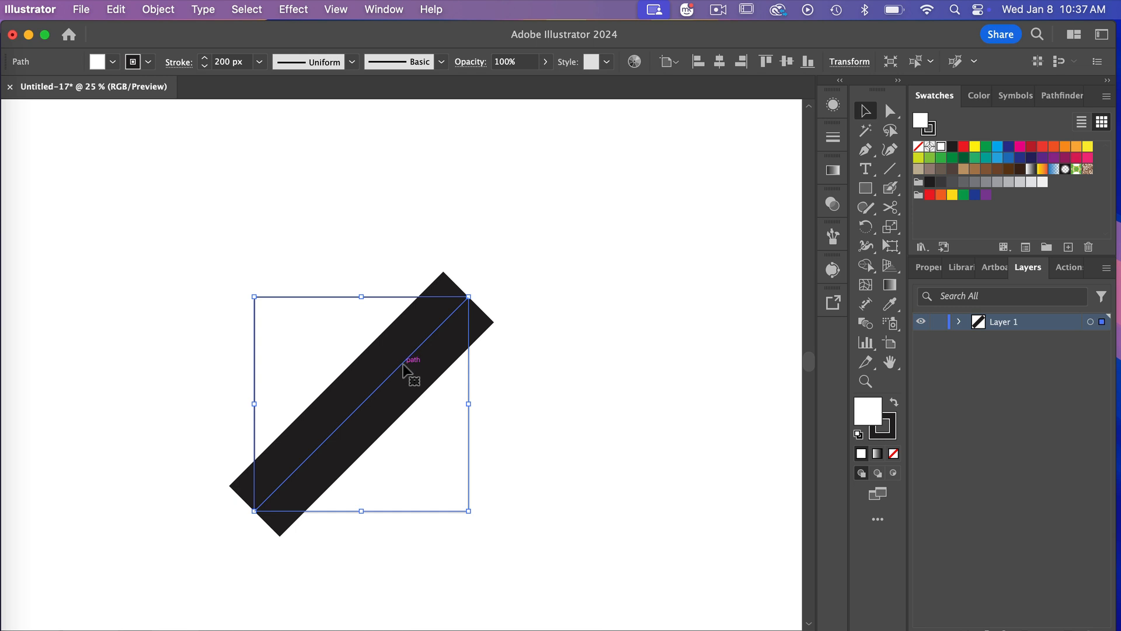
{"action": "key", "text": "super"}
{"action": "key", "text": "super"}
{"action": "key", "text": "super+d"}
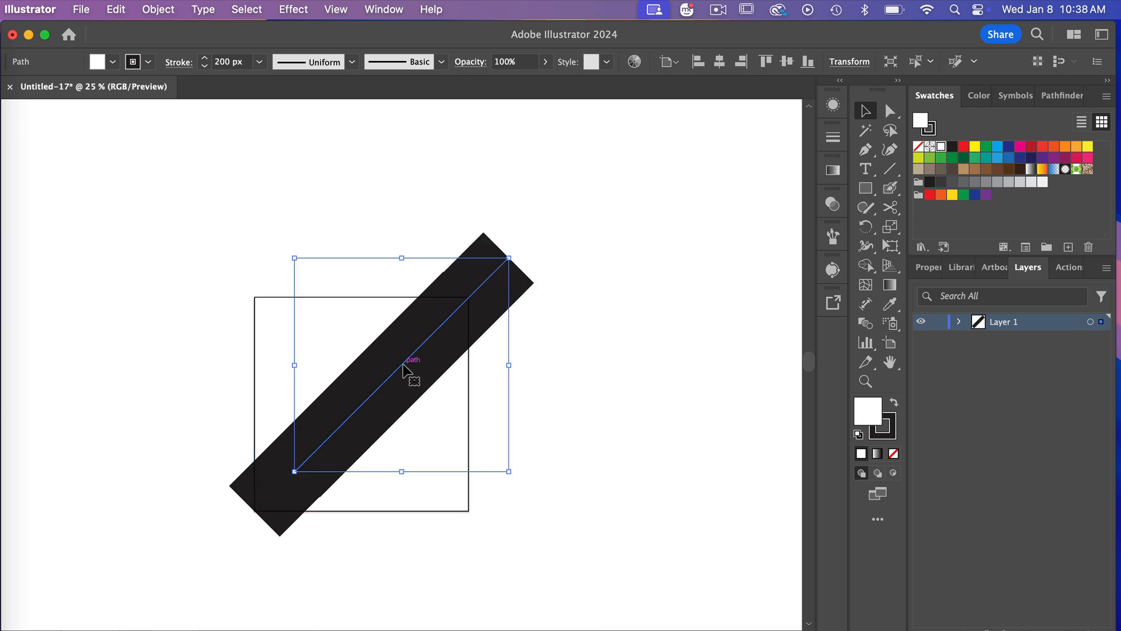
Position the duplicated stripe at X 0 px and Y 0 px
{"action": "left_click", "coordinate": [930, 268]}
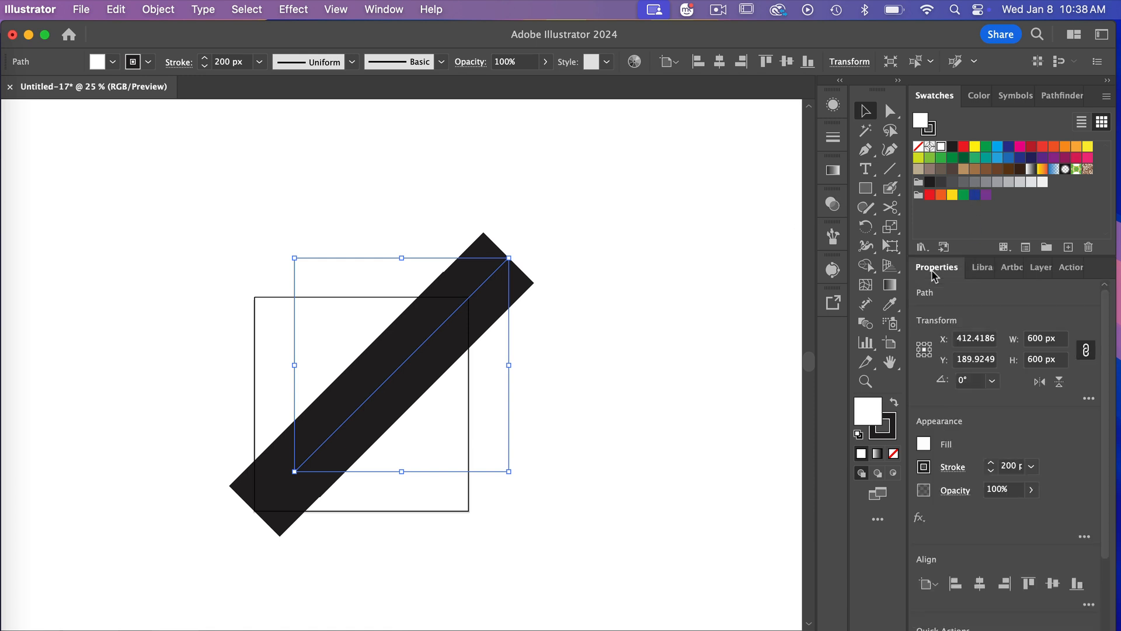
{"action": "left_click", "coordinate": [970, 337]}
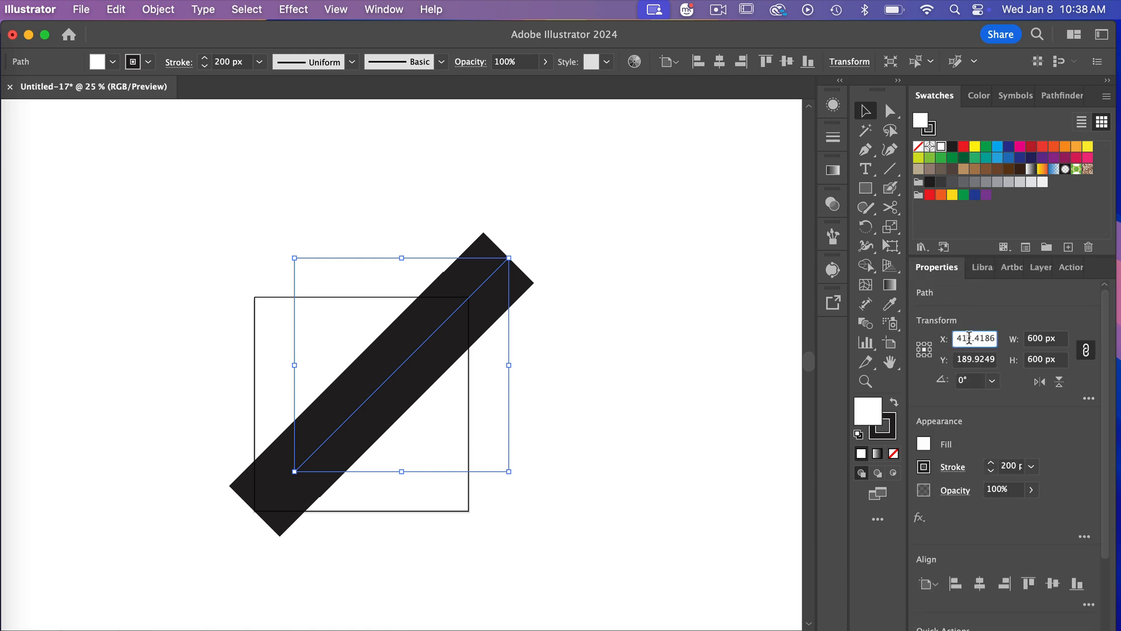
{"action": "double_click", "coordinate": [970, 338]}
{"action": "type", "text": "0"}
{"action": "left_click", "coordinate": [974, 362]}
{"action": "double_click", "coordinate": [974, 362]}
{"action": "type", "text": "0"}
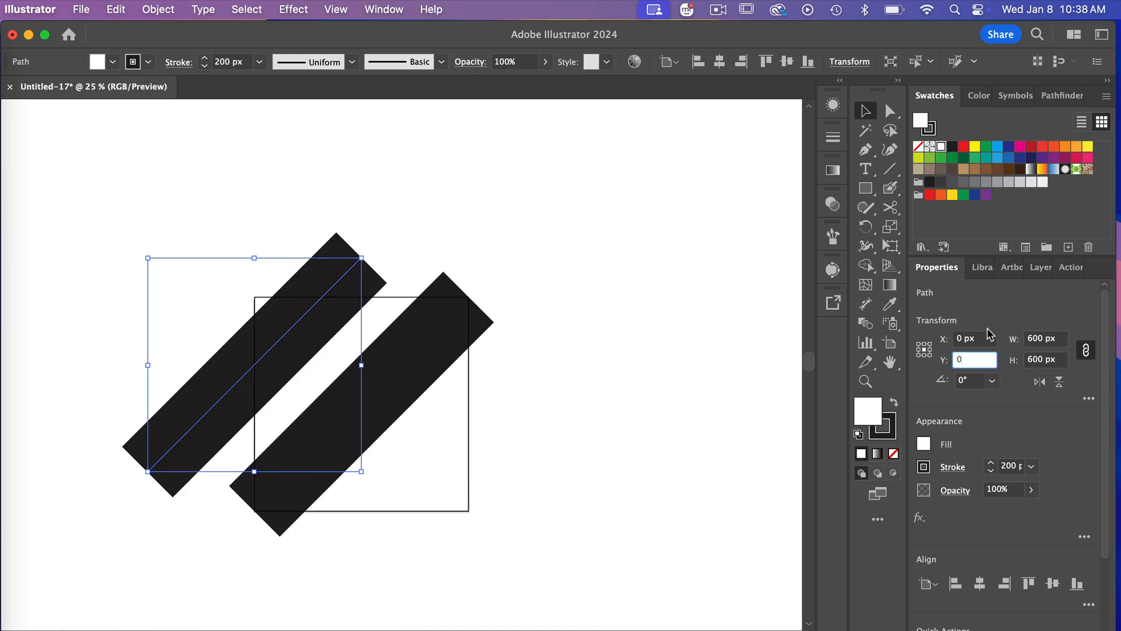
{"action": "key", "text": "Return"}
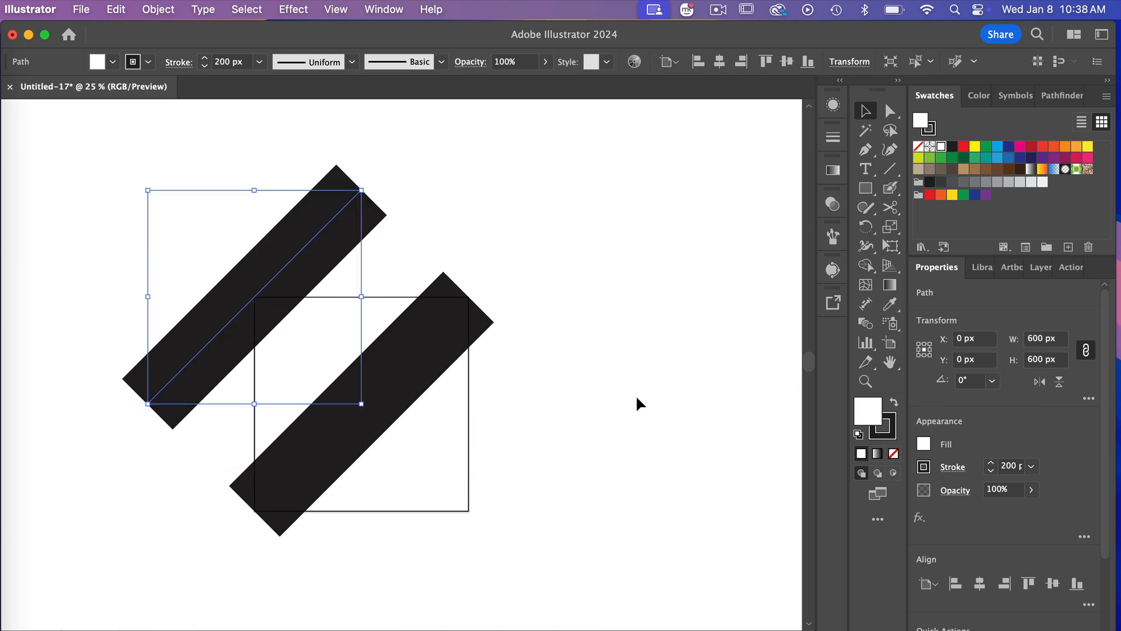
Paste another copy of the diagonal stripe and position it at X 600 px and Y 600 px
{"action": "key", "text": "super+z"}
{"action": "key", "text": "super+z"}
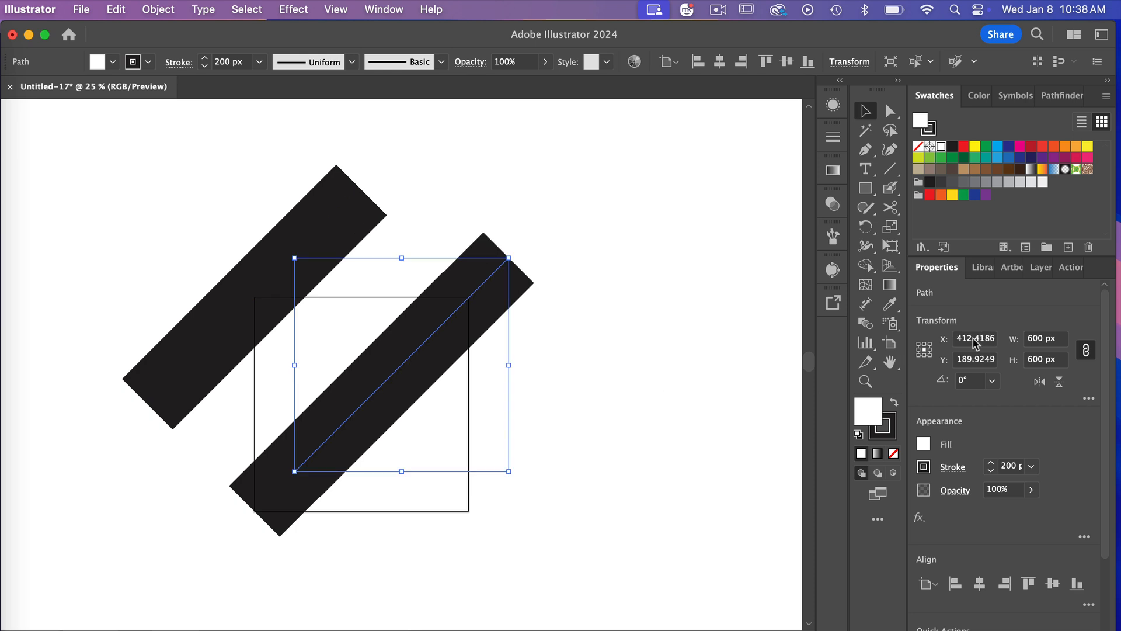
{"action": "left_click", "coordinate": [973, 339]}
{"action": "double_click", "coordinate": [974, 339]}
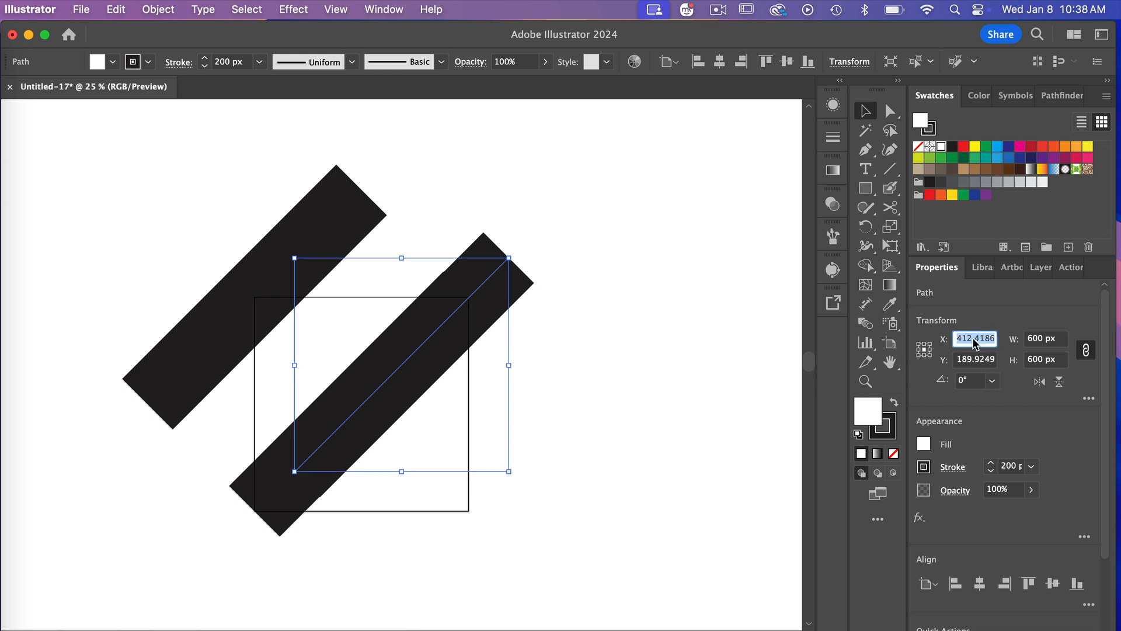
{"action": "type", "text": "600"}
{"action": "left_click", "coordinate": [972, 361]}
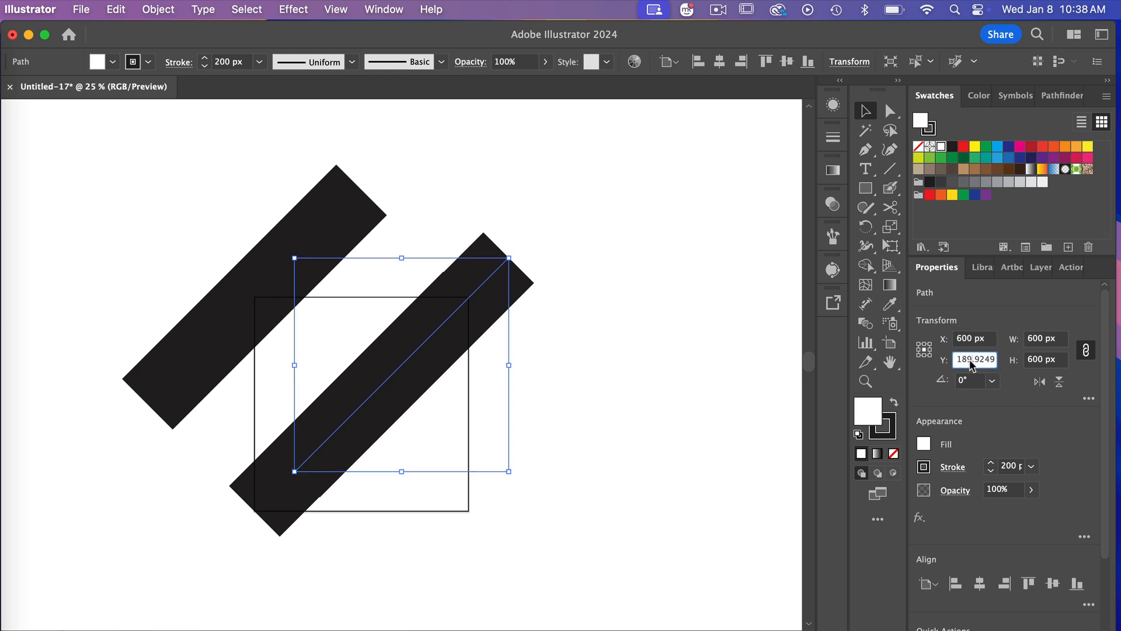
{"action": "double_click", "coordinate": [971, 360]}
{"action": "type", "text": "5"}
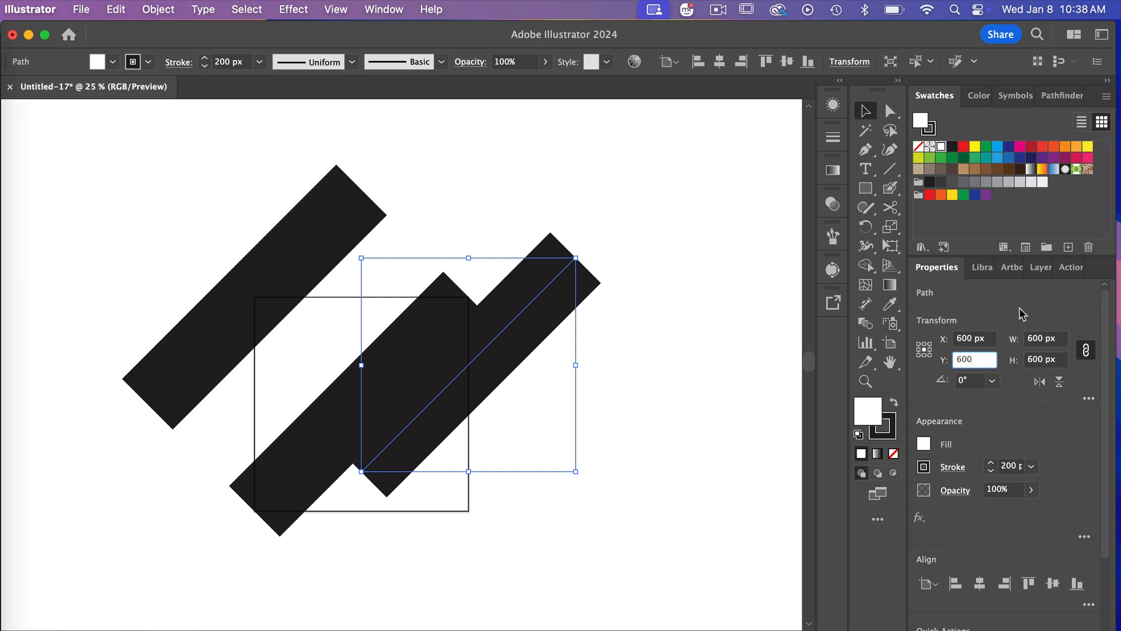
{"action": "key", "text": "Return"}
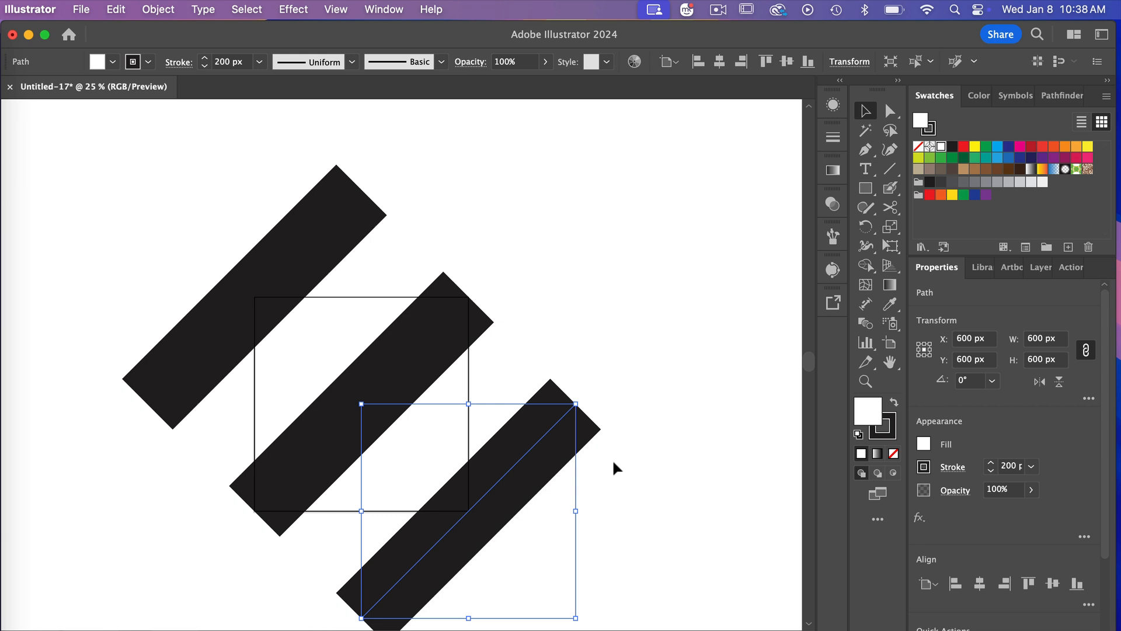
Create a 600 × 600 px square on the empty canvas beside the stripes
{"action": "key", "text": "super+minus"}
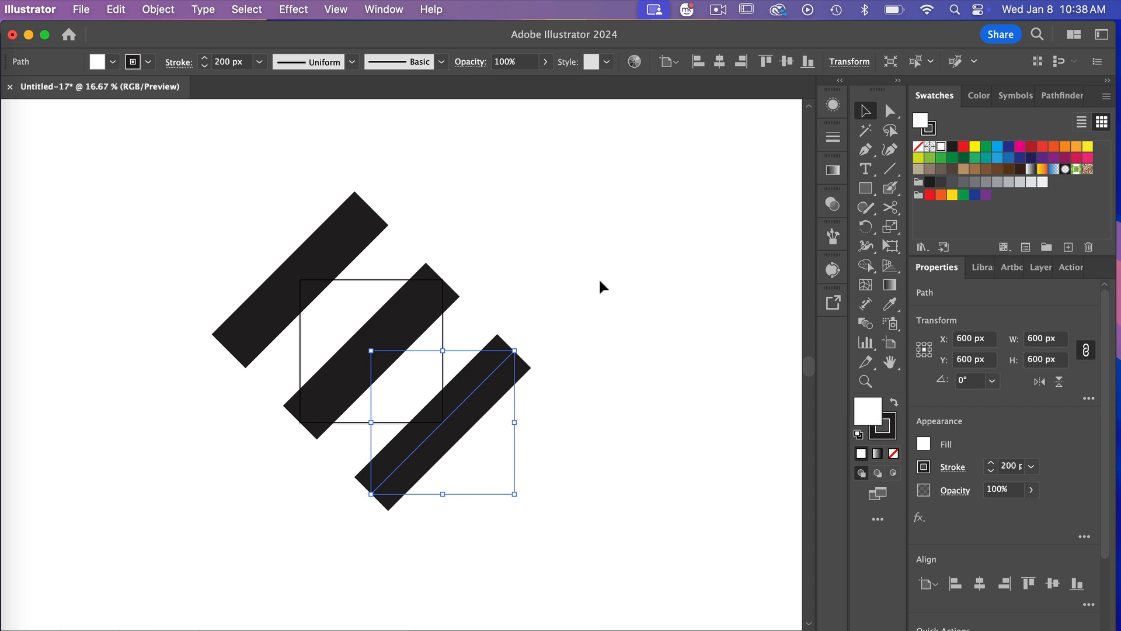
{"action": "left_click", "coordinate": [866, 188]}
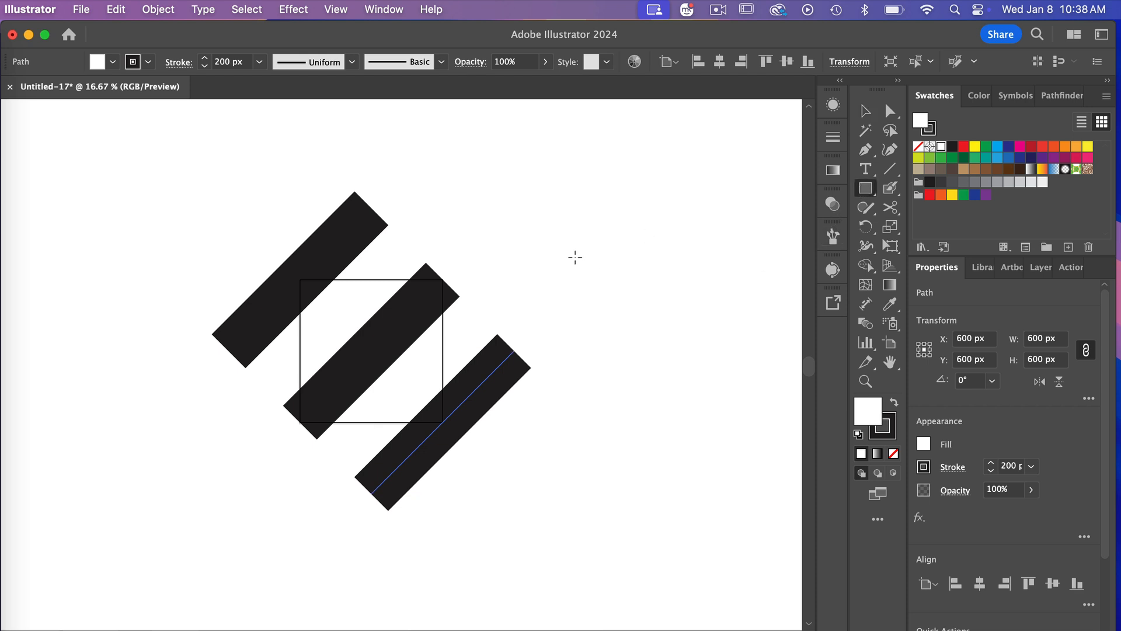
{"action": "left_click", "coordinate": [577, 252]}
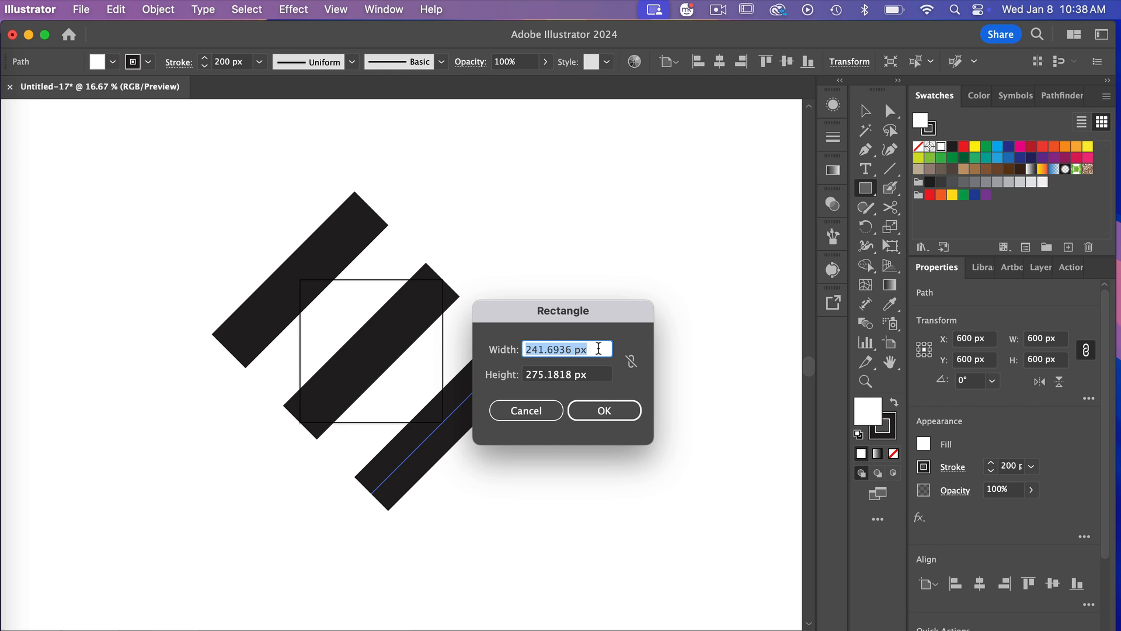
{"action": "type", "text": "600"}
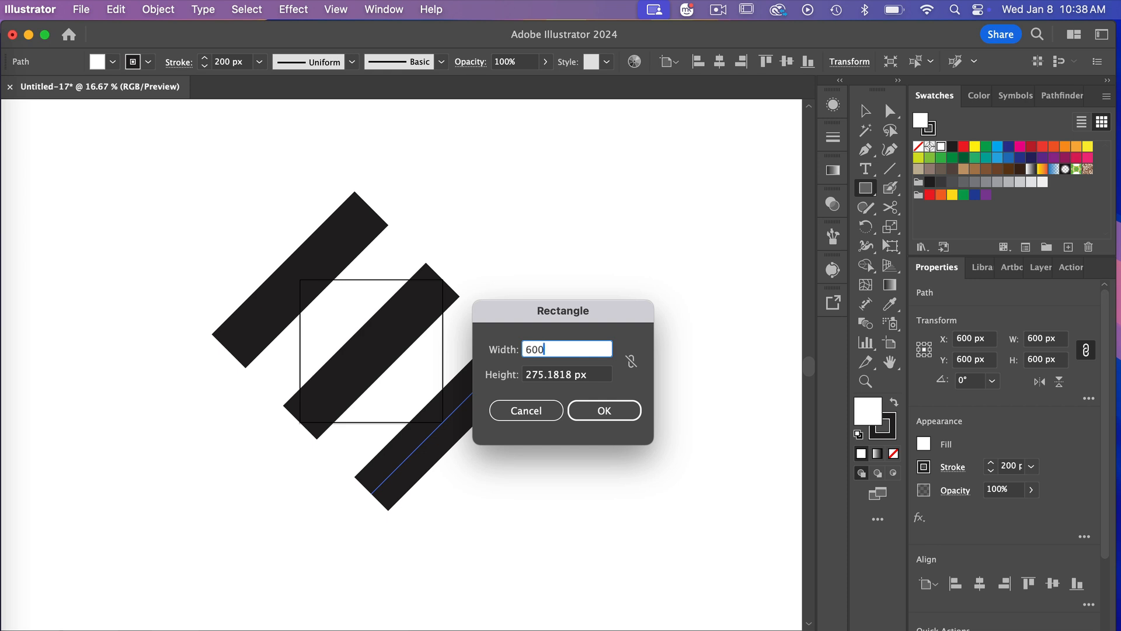
{"action": "key", "text": "Tab"}
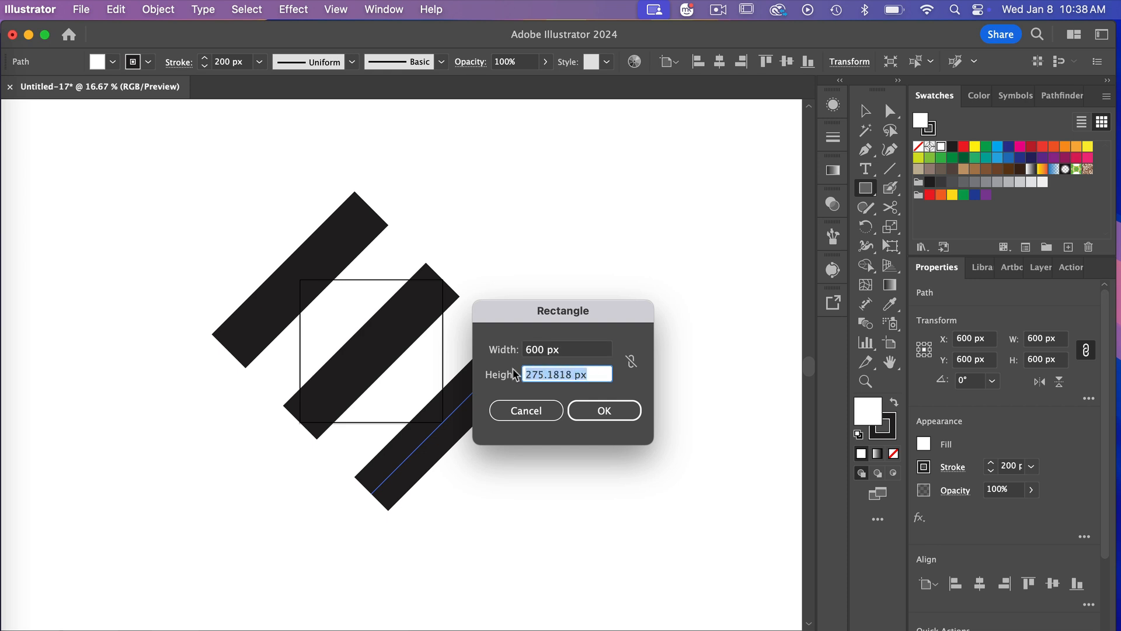
{"action": "type", "text": "600"}
{"action": "left_click", "coordinate": [605, 410]}
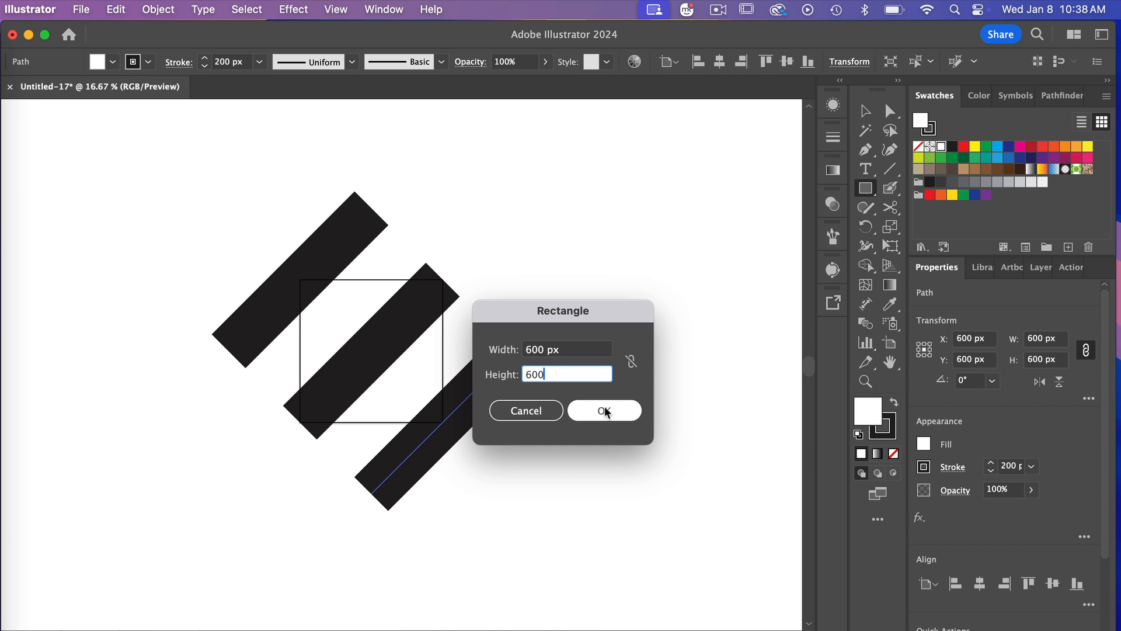
Set the new square's stroke weight to 0 so it has no outline
{"action": "left_click", "coordinate": [834, 137]}
{"action": "left_click", "coordinate": [657, 156]}
{"action": "key", "text": "BackSpace"}
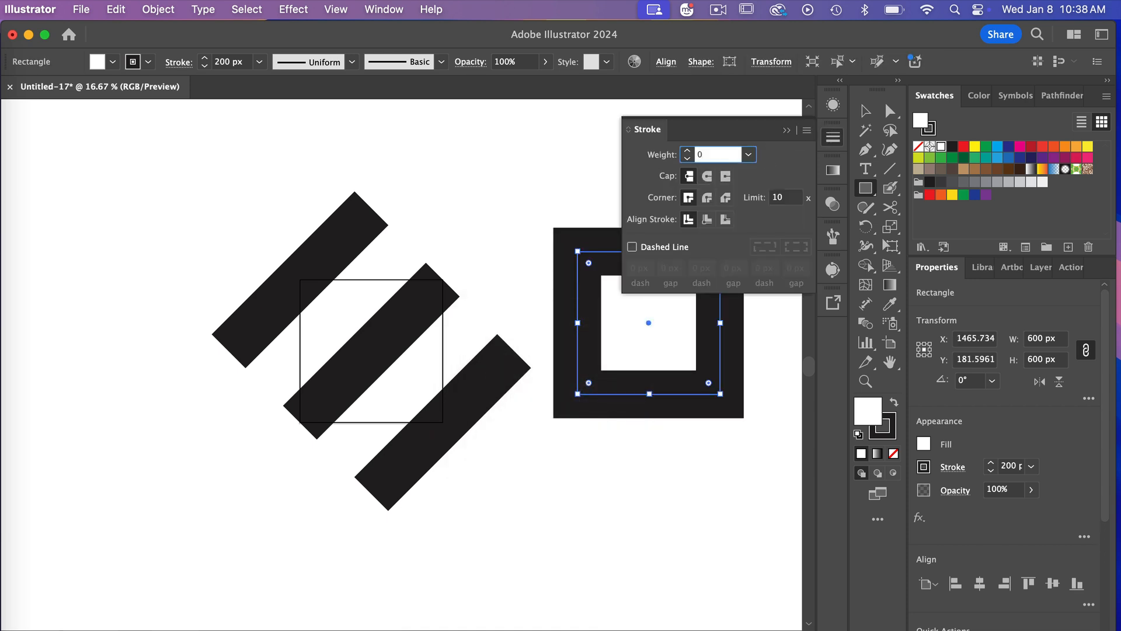
{"action": "key", "text": "Return"}
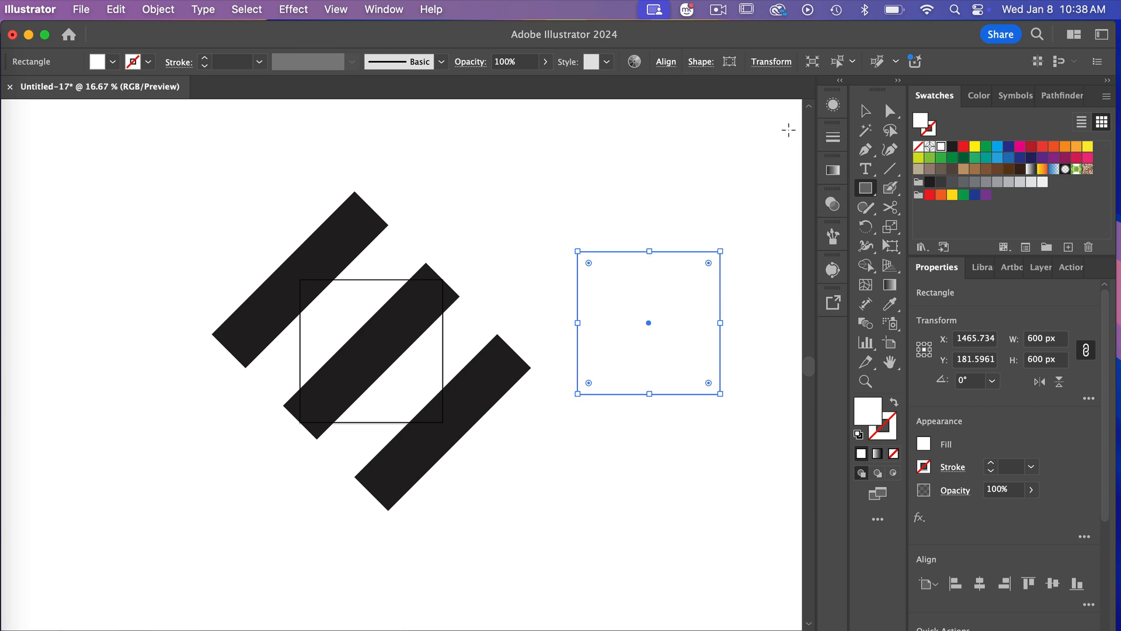
{"action": "left_click", "coordinate": [787, 131]}
Center the square horizontally and vertically on the artboard
{"action": "left_click", "coordinate": [666, 61]}
{"action": "left_click", "coordinate": [523, 107]}
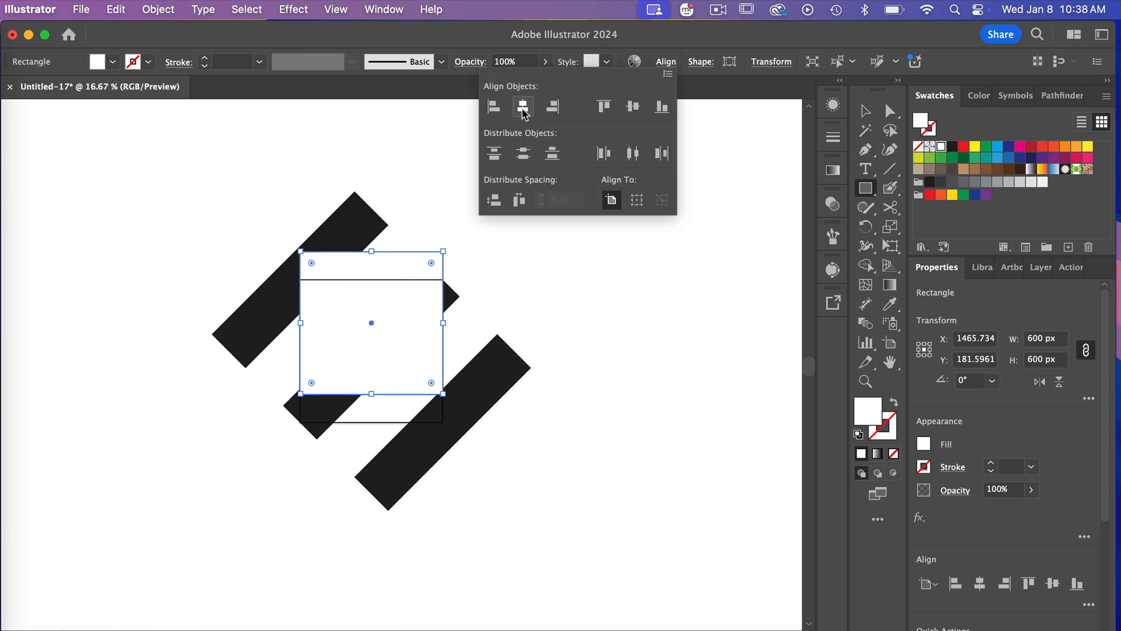
{"action": "left_click", "coordinate": [632, 106]}
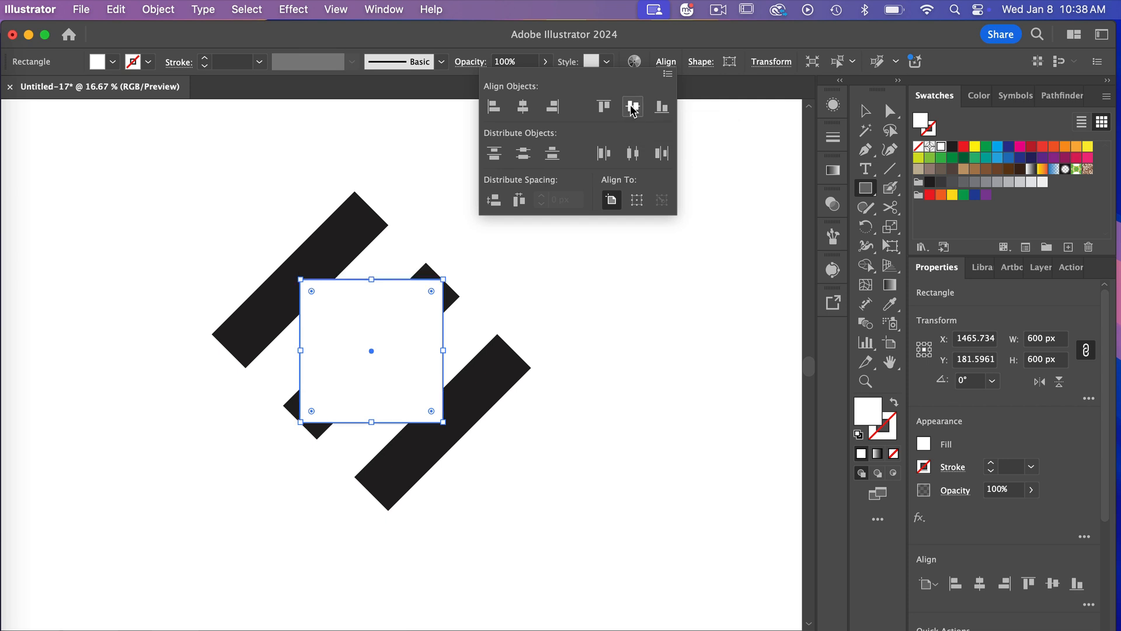
{"action": "left_click", "coordinate": [675, 41]}
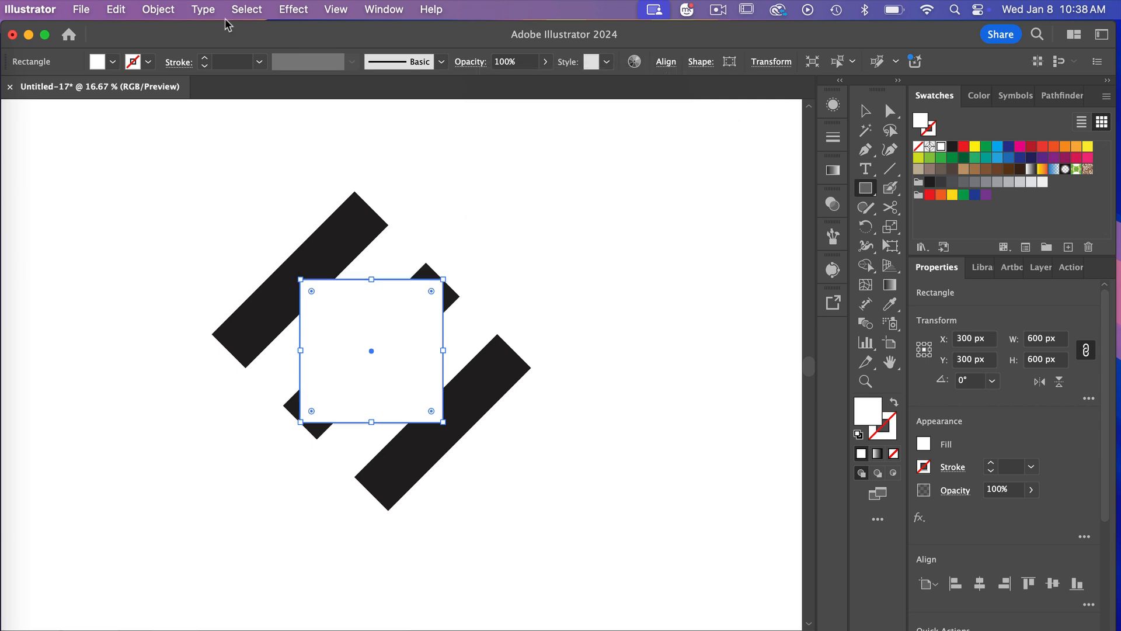
Send the white square to the back, behind the three diagonal stripes
{"action": "left_click", "coordinate": [162, 9]}
{"action": "mouse_move", "coordinate": [166, 53]}
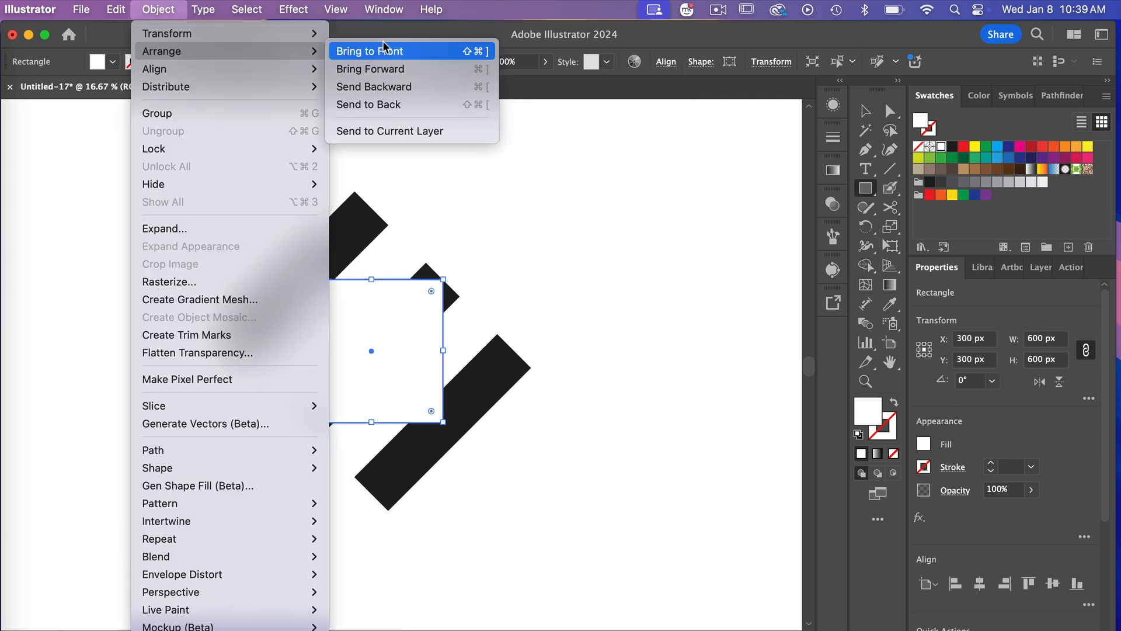
{"action": "left_click", "coordinate": [369, 104]}
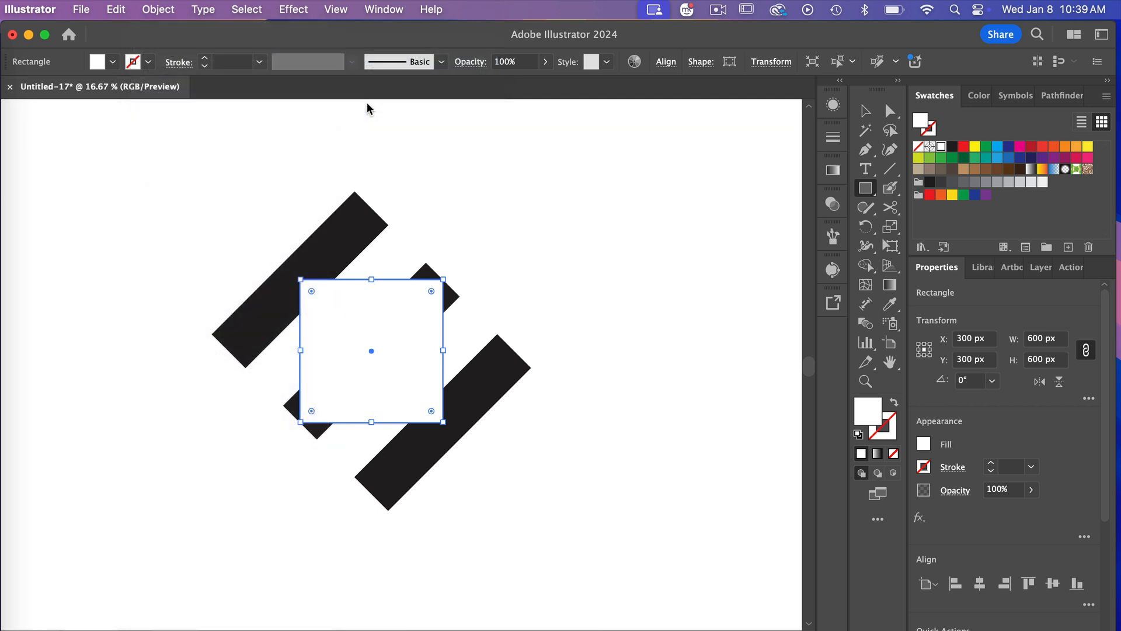
Expand Layer 1's contents and set the bottom rectangle's fill to None
{"action": "left_click", "coordinate": [1041, 267]}
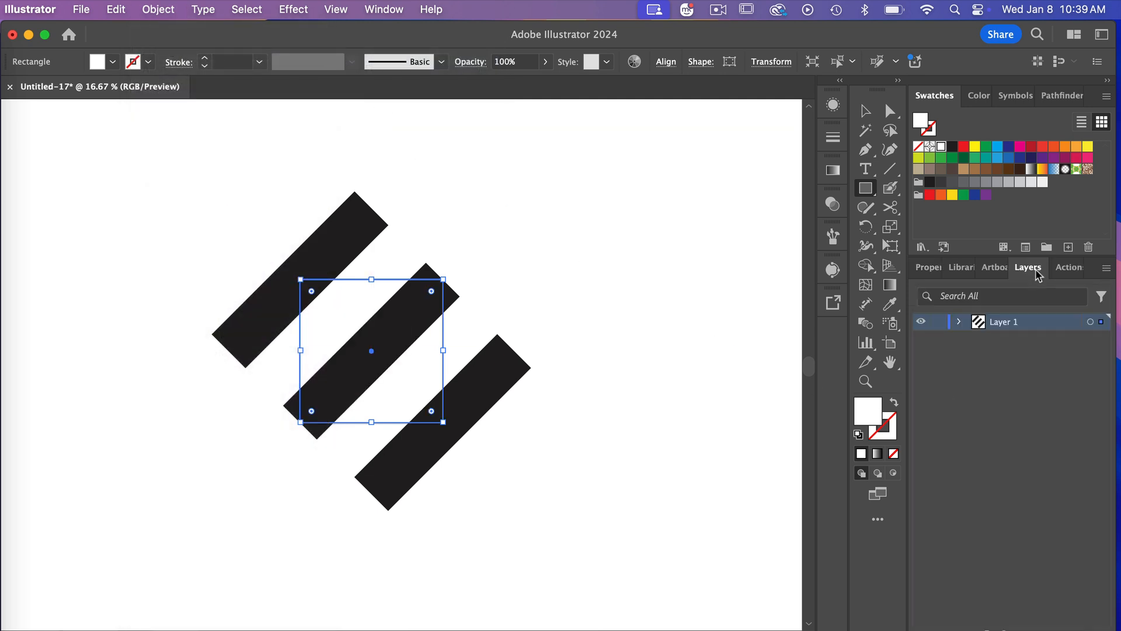
{"action": "left_click", "coordinate": [959, 322]}
{"action": "left_click", "coordinate": [1040, 392]}
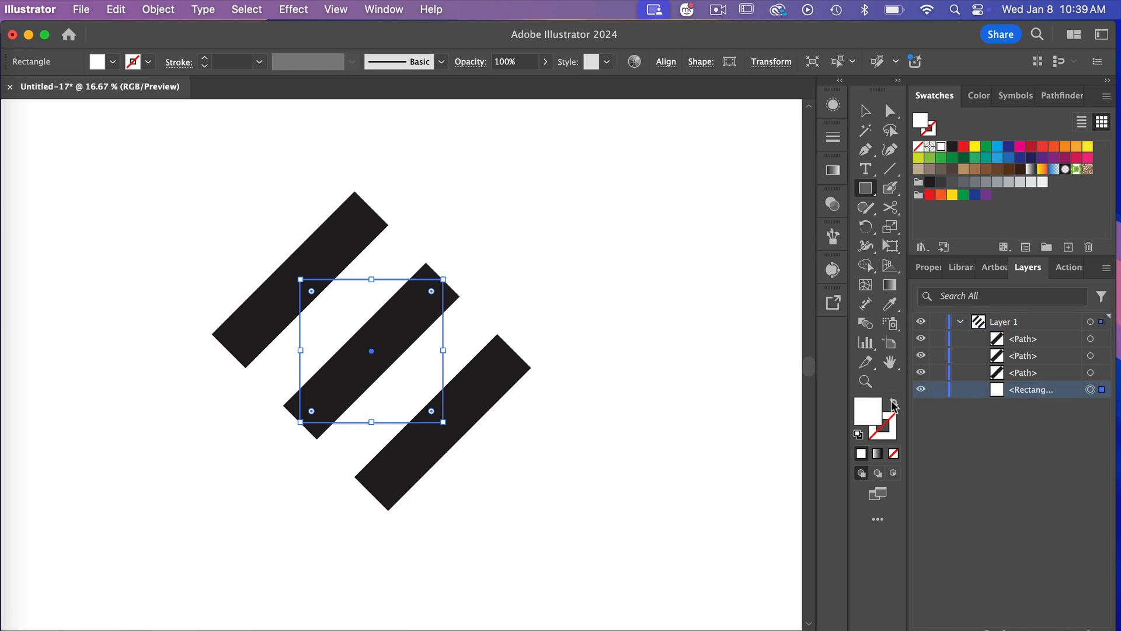
{"action": "left_click", "coordinate": [894, 454]}
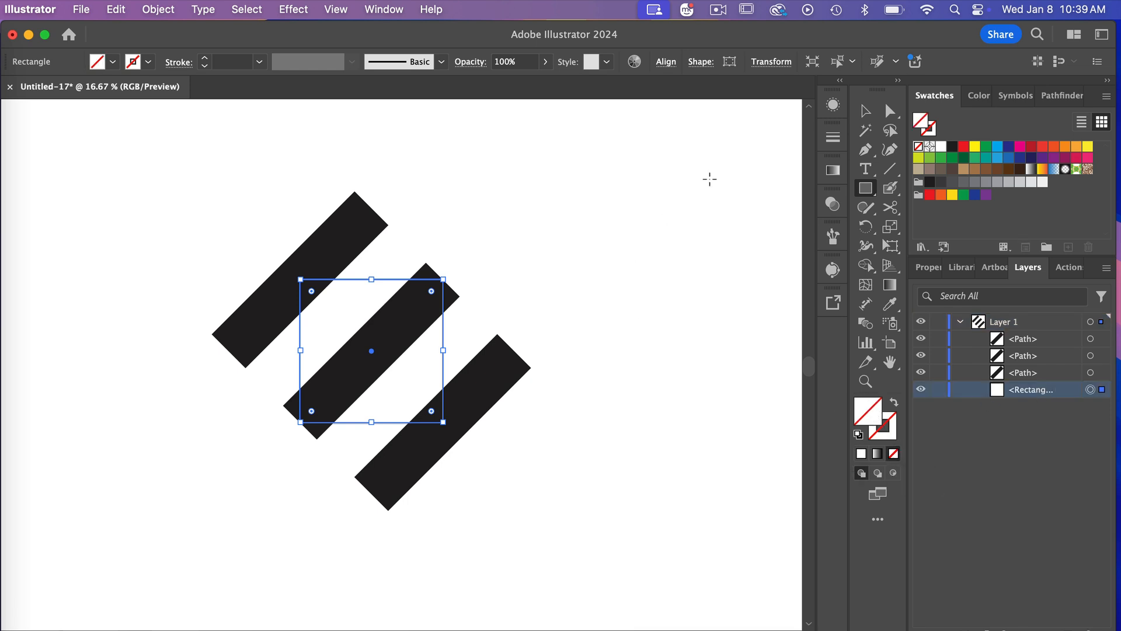
Select the three stripes together with the invisible square and add them to the swatches as a pattern
{"action": "left_click", "coordinate": [866, 110]}
{"action": "left_click_drag", "start_coordinate": [162, 170], "coordinate": [607, 557]}
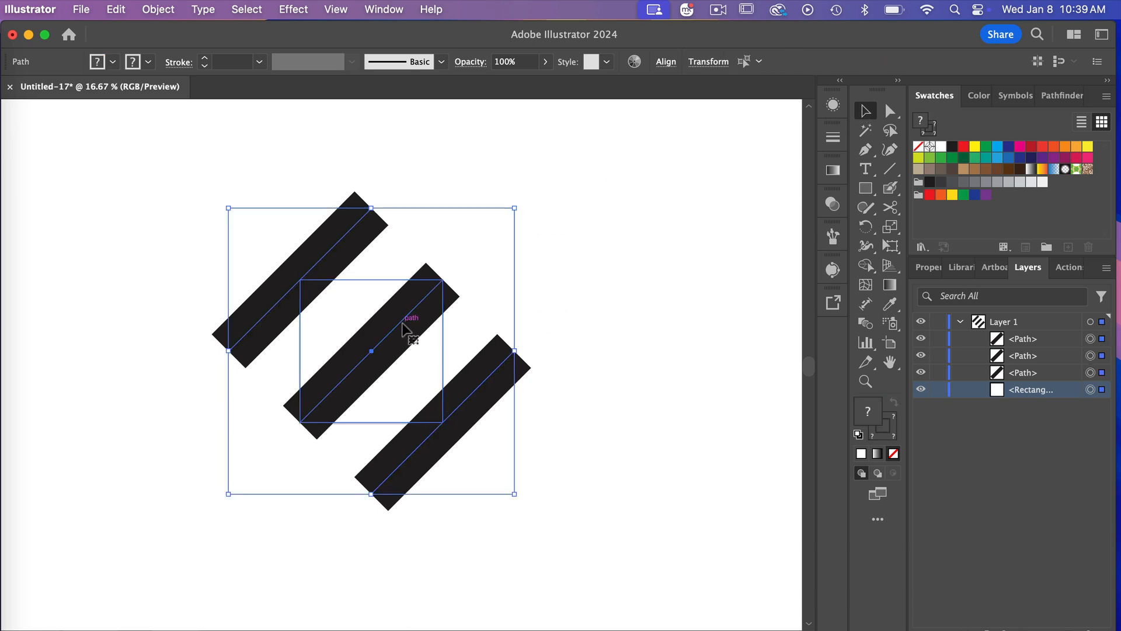
{"action": "left_click_drag", "start_coordinate": [406, 329], "coordinate": [952, 227]}
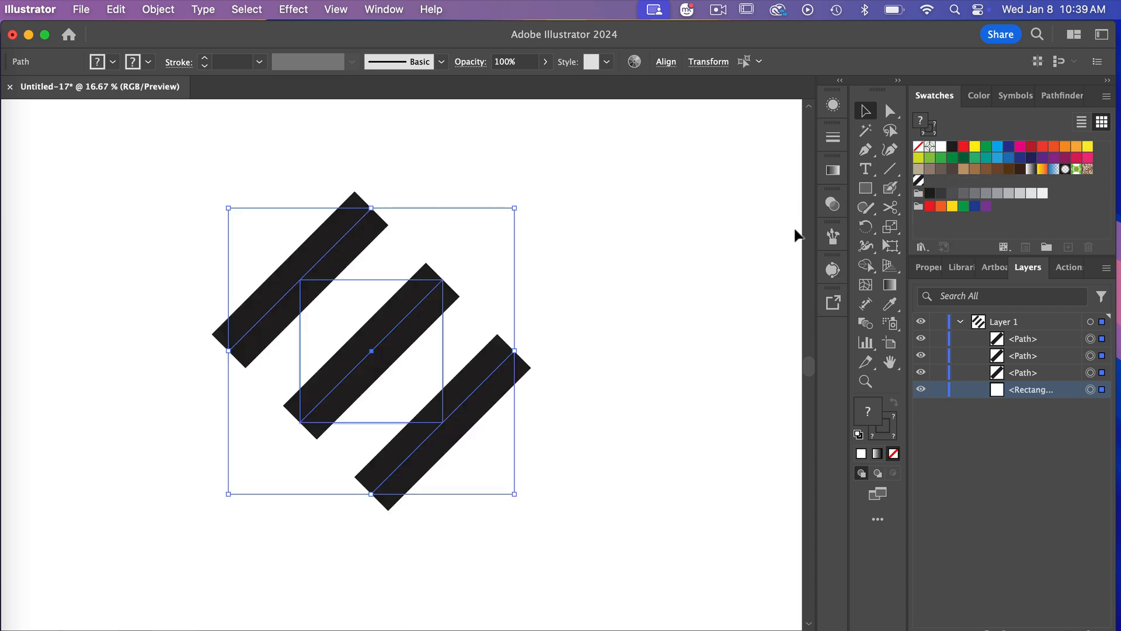
Draw a large ellipse beside the stripe tile and fill it with the new diagonal stripe pattern swatch
{"action": "key", "text": "a"}
{"action": "key", "text": "super+minus"}
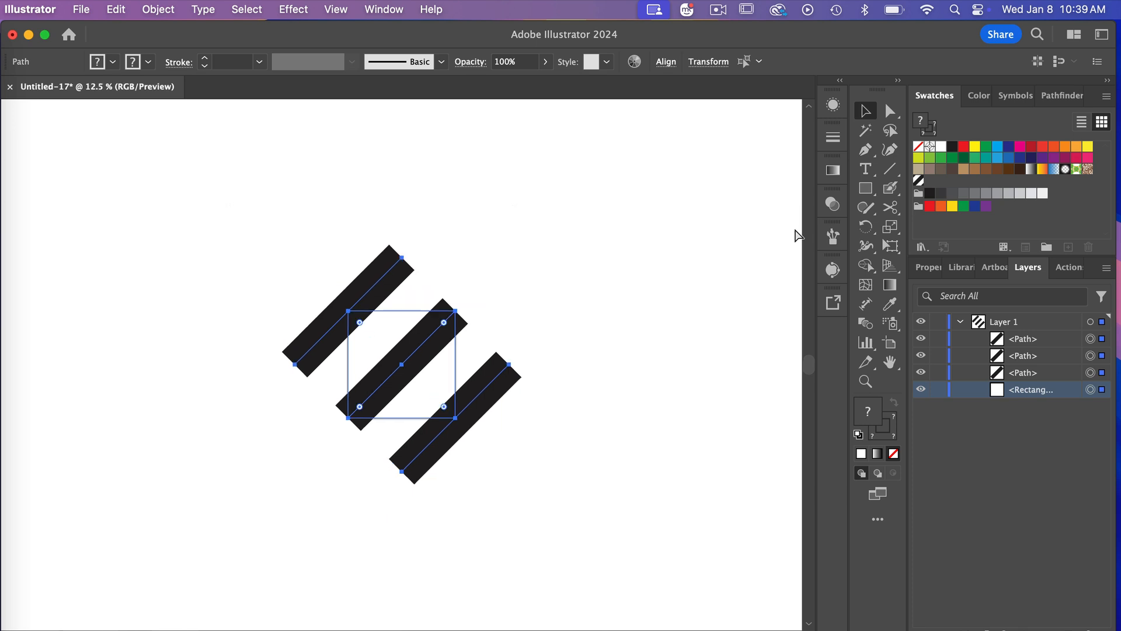
{"action": "scroll", "coordinate": [798, 236], "scroll_direction": "right", "scroll_amount": 5}
{"action": "scroll", "coordinate": [798, 235], "scroll_direction": "down", "scroll_amount": 2}
{"action": "scroll", "coordinate": [798, 235], "scroll_direction": "right", "scroll_amount": 2}
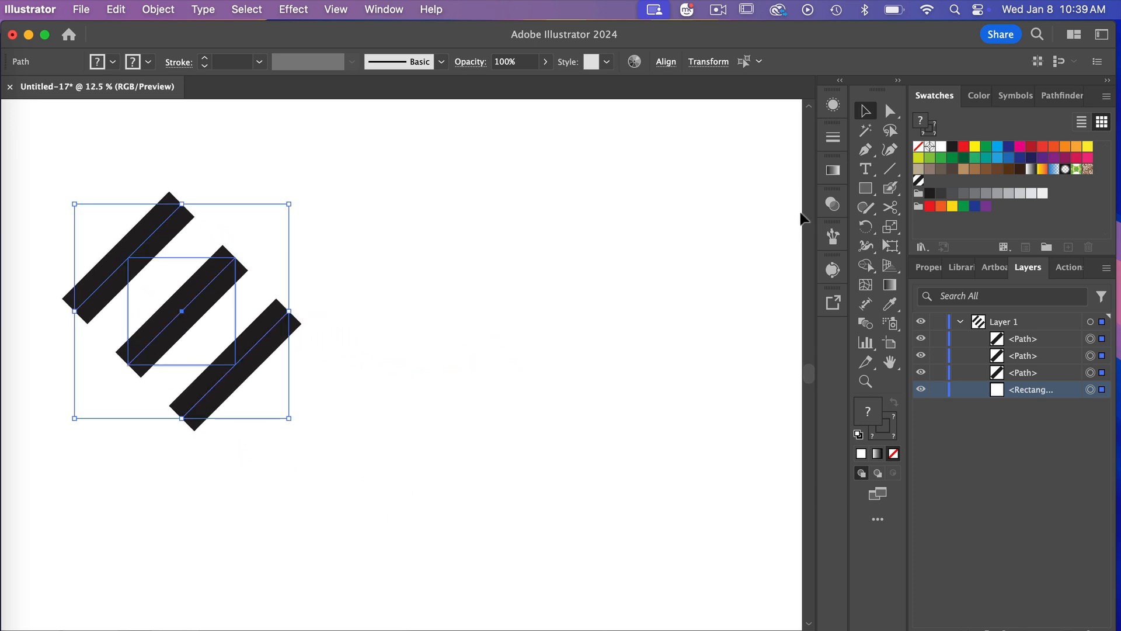
{"action": "left_click", "coordinate": [866, 188]}
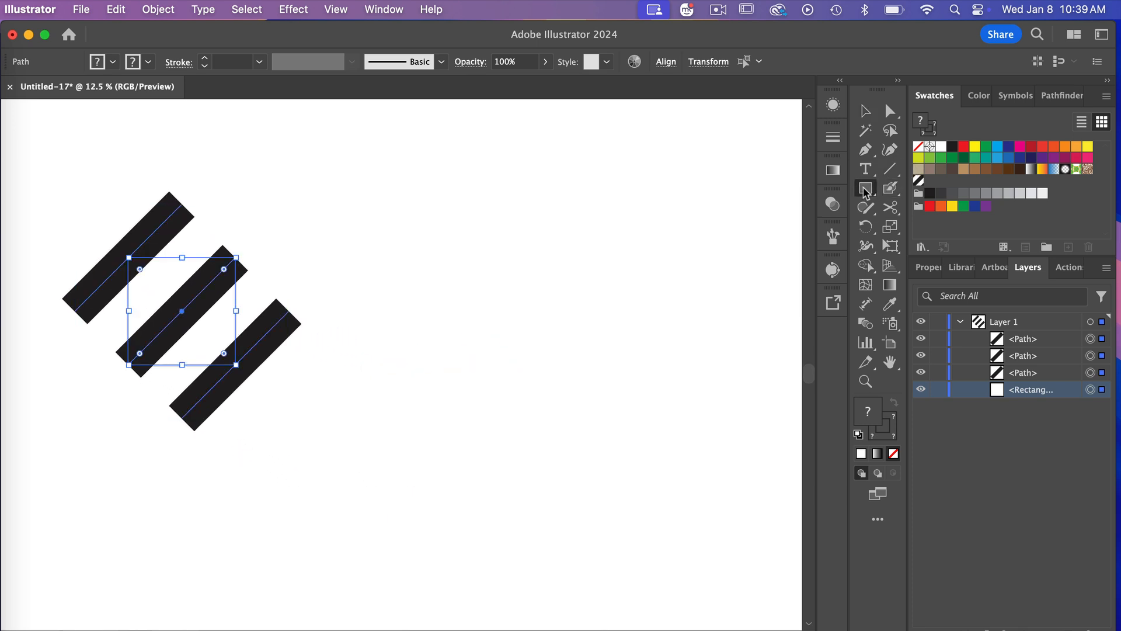
{"action": "left_click", "coordinate": [866, 190]}
{"action": "left_click", "coordinate": [933, 228]}
{"action": "left_click_drag", "start_coordinate": [396, 187], "coordinate": [763, 568]}
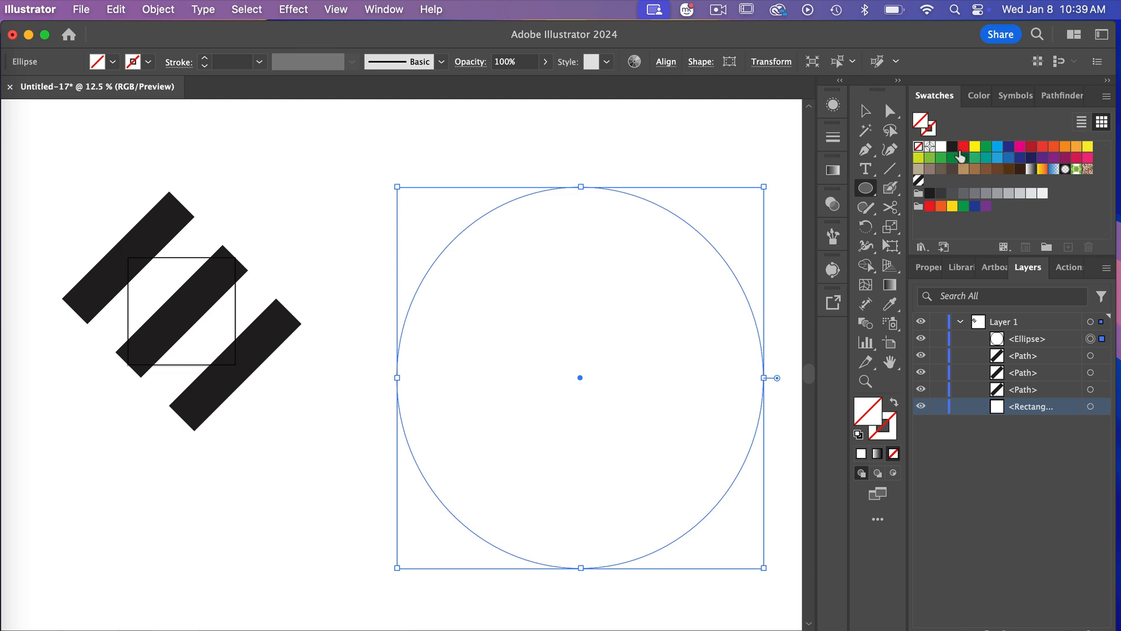
{"action": "left_click", "coordinate": [919, 180]}
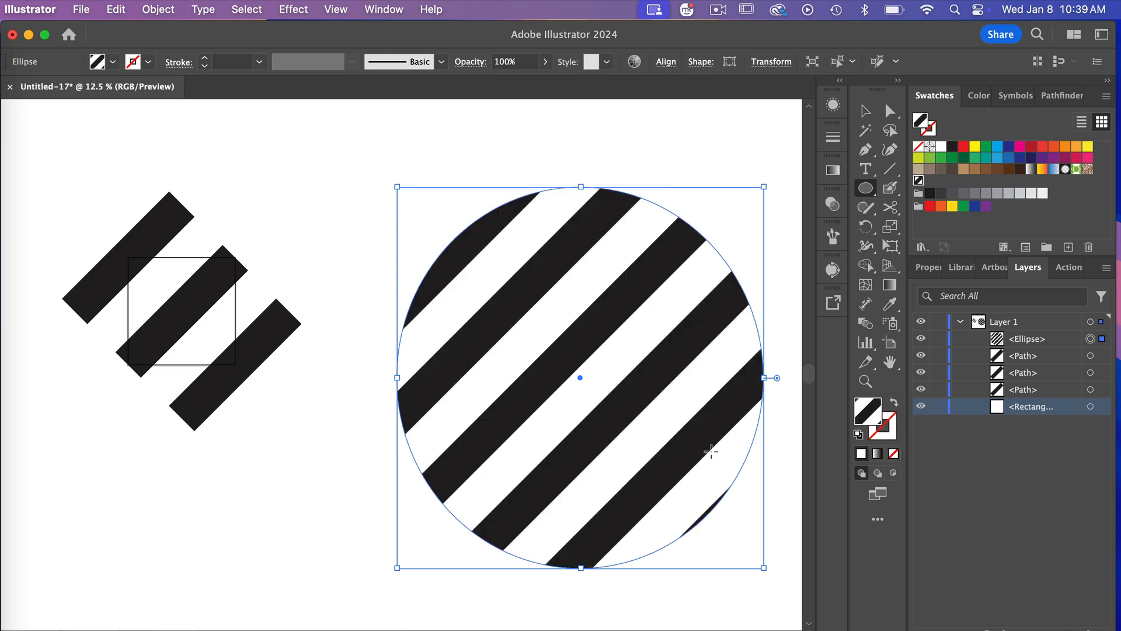
Scale only the ellipse's pattern uniformly to 25%, with Transform Objects off and Transform Patterns on
{"action": "left_click", "coordinate": [157, 10]}
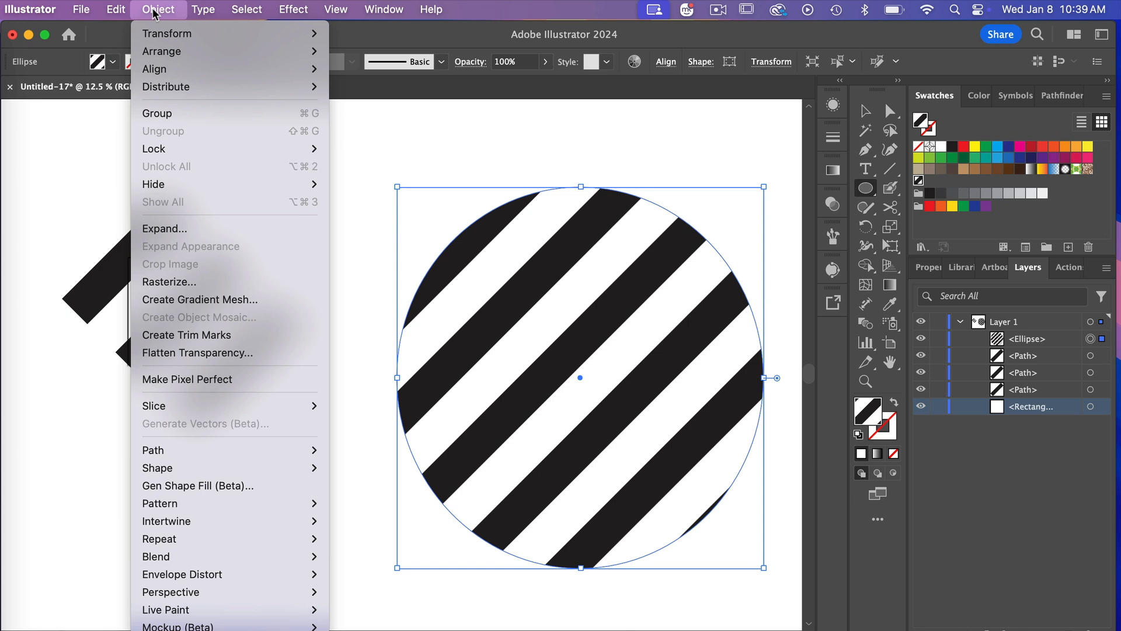
{"action": "mouse_move", "coordinate": [166, 33]}
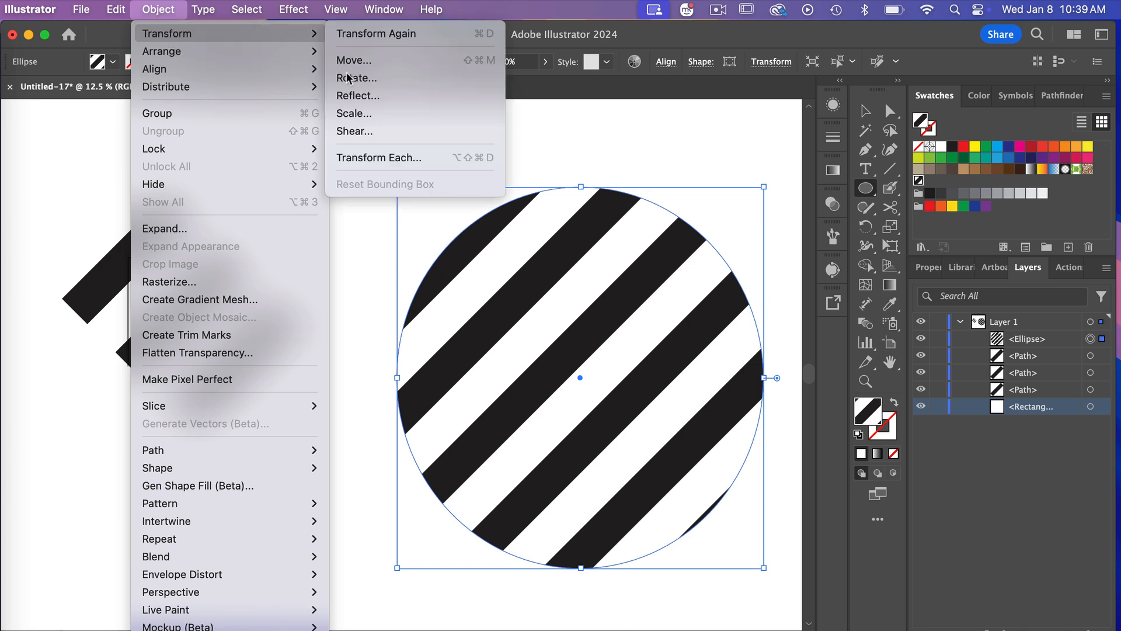
{"action": "left_click", "coordinate": [383, 116]}
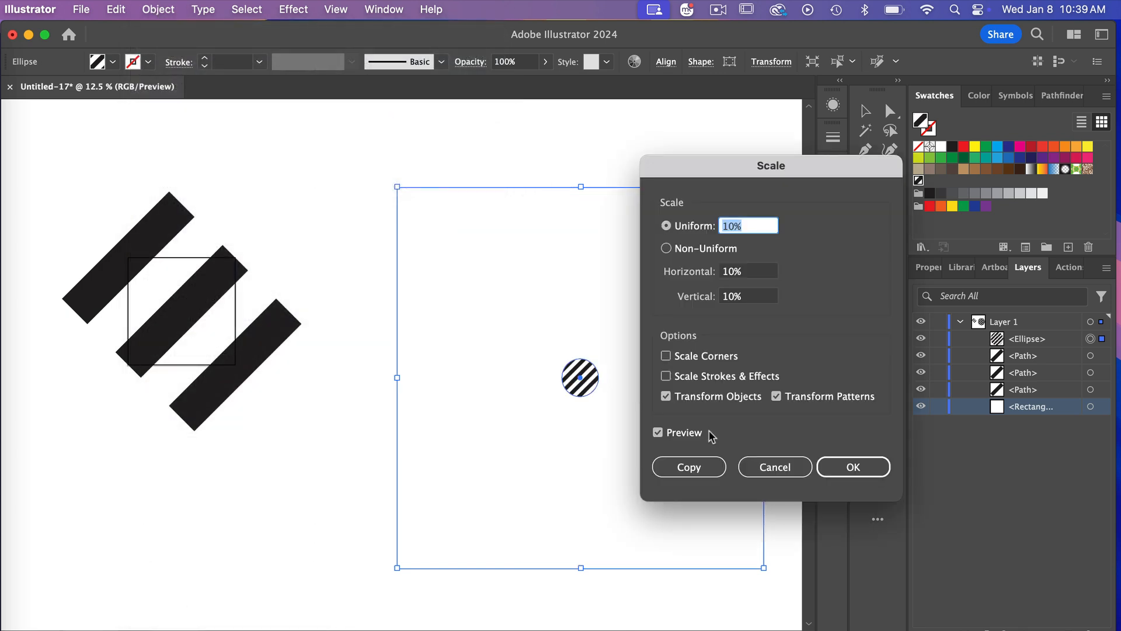
{"action": "left_click", "coordinate": [666, 396]}
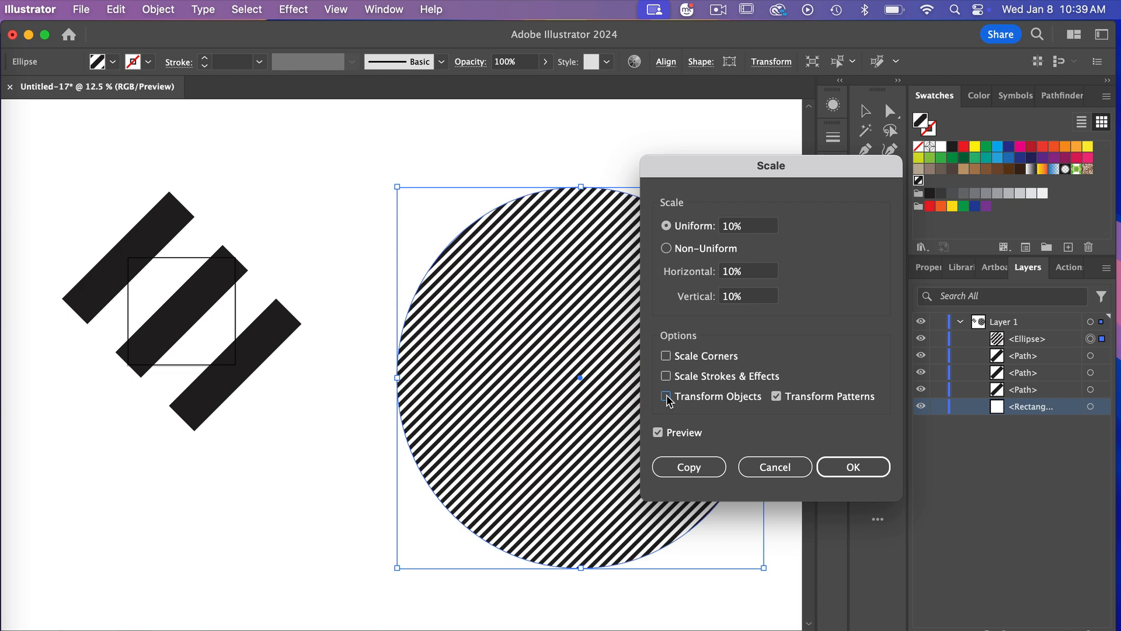
{"action": "left_click_drag", "start_coordinate": [754, 229], "coordinate": [695, 231]}
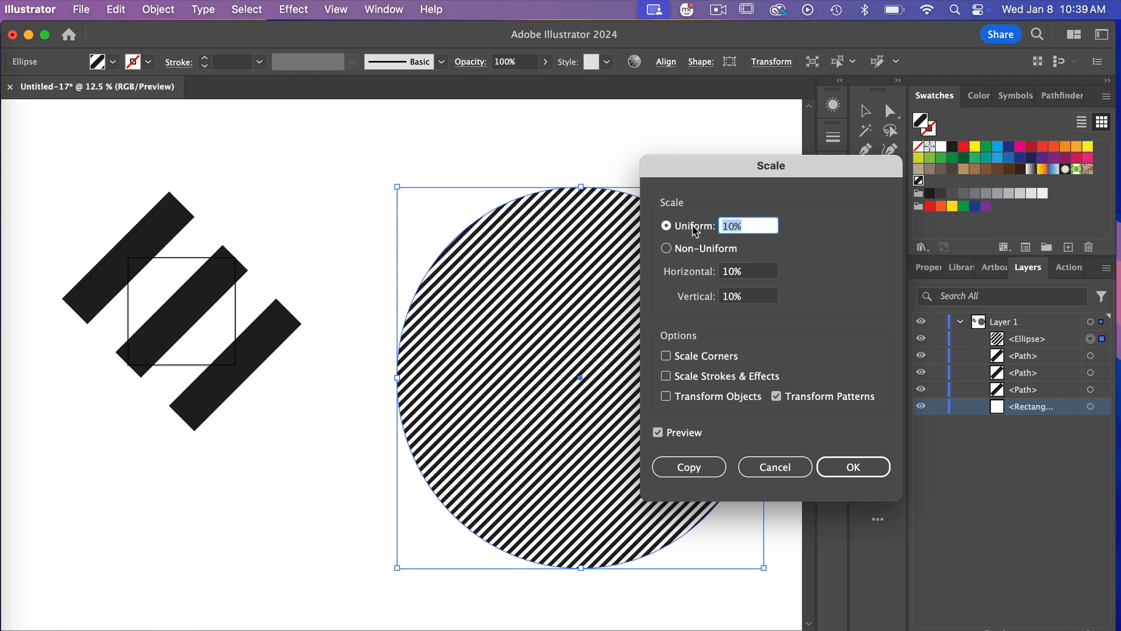
{"action": "type", "text": "25"}
{"action": "left_click", "coordinate": [658, 434]}
{"action": "left_click", "coordinate": [658, 433]}
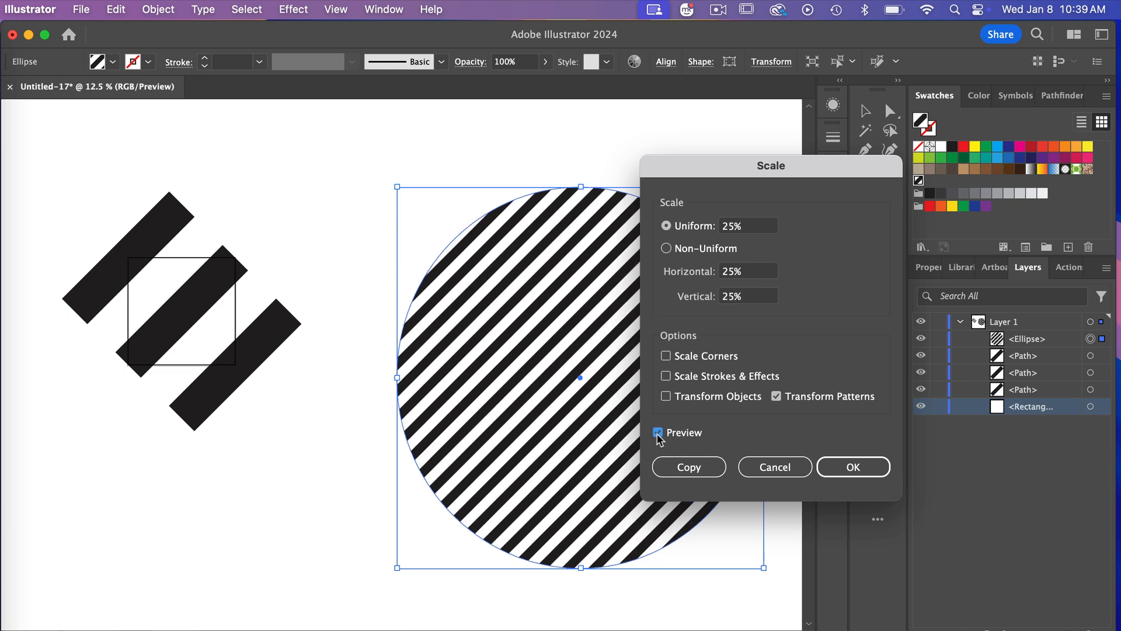
{"action": "left_click", "coordinate": [852, 465]}
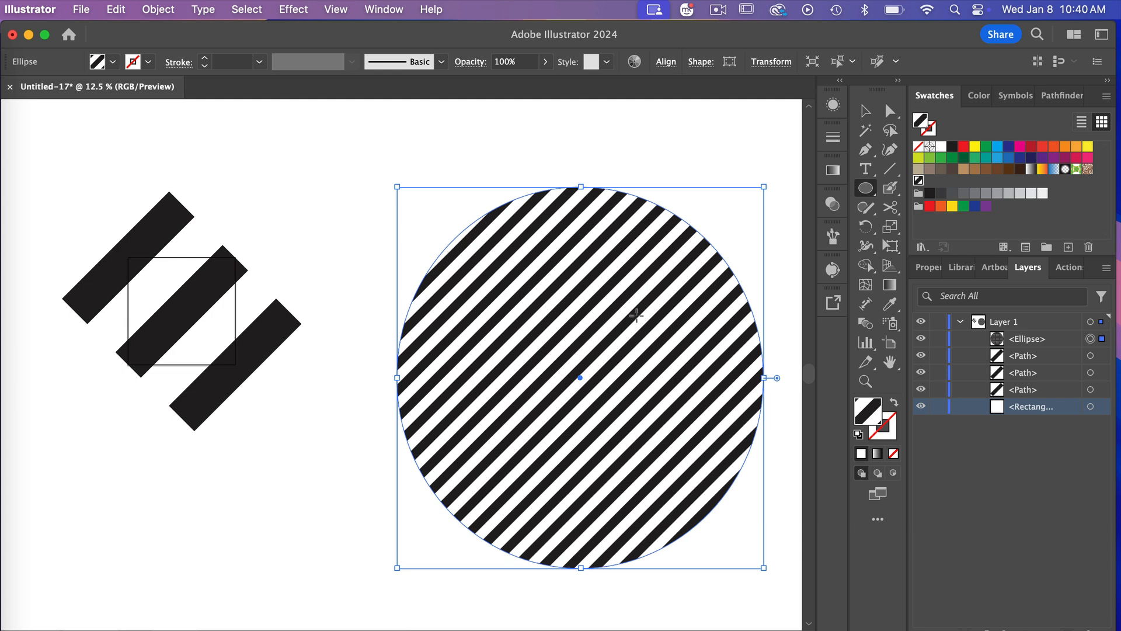
Delete the stripe-filled ellipse
{"action": "key", "text": "v"}
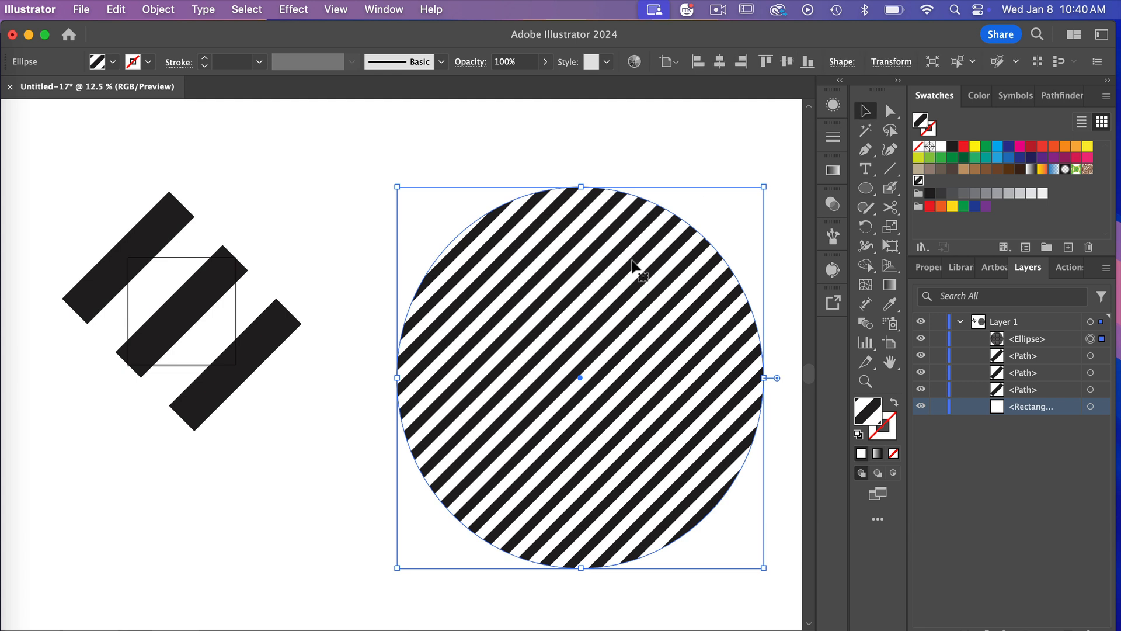
{"action": "key", "text": "Delete"}
{"action": "scroll", "coordinate": [632, 259], "scroll_direction": "left", "scroll_amount": 5}
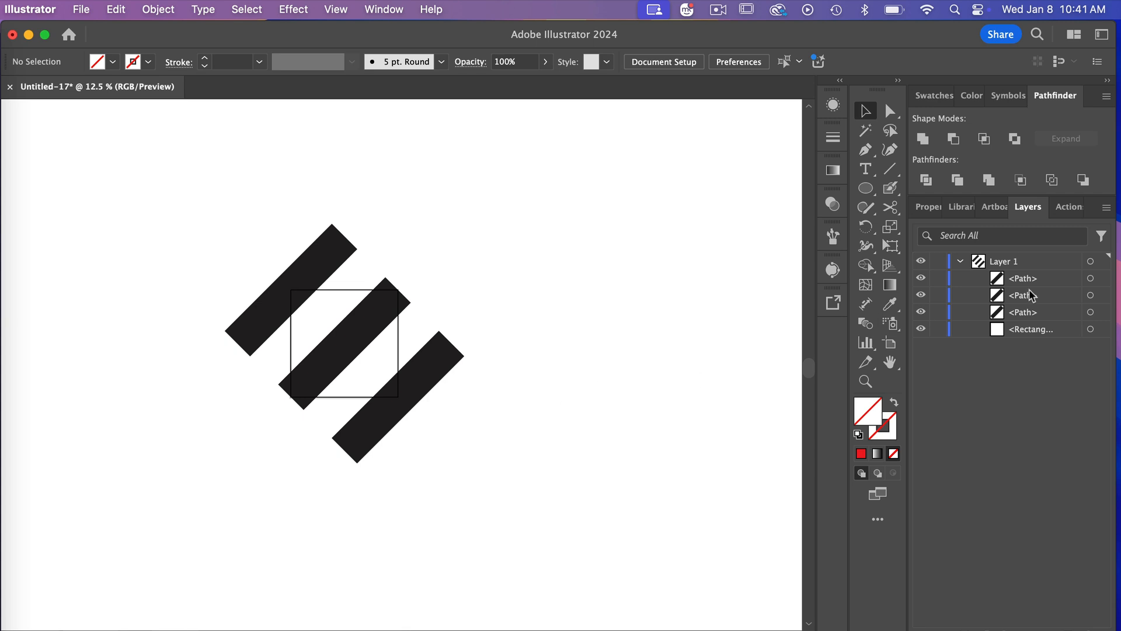
Delete the three diagonal stripe paths from Layer 1, keeping only the rectangle
{"action": "left_click", "coordinate": [1082, 283]}
{"action": "left_click", "coordinate": [1067, 311], "text": "shift"}
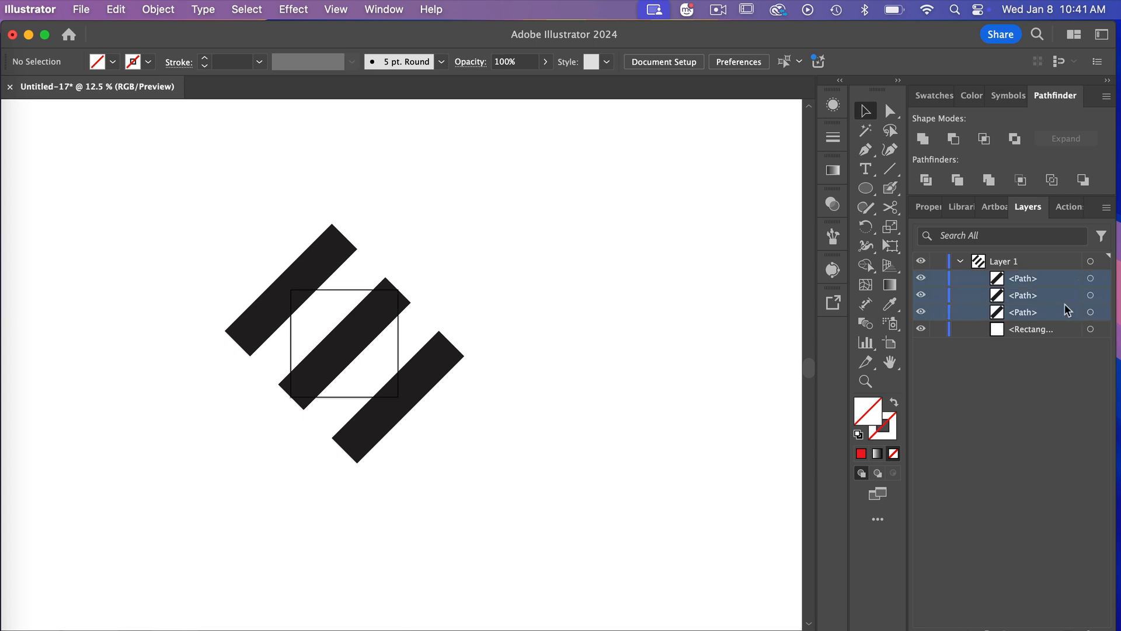
{"action": "key", "text": "Delete"}
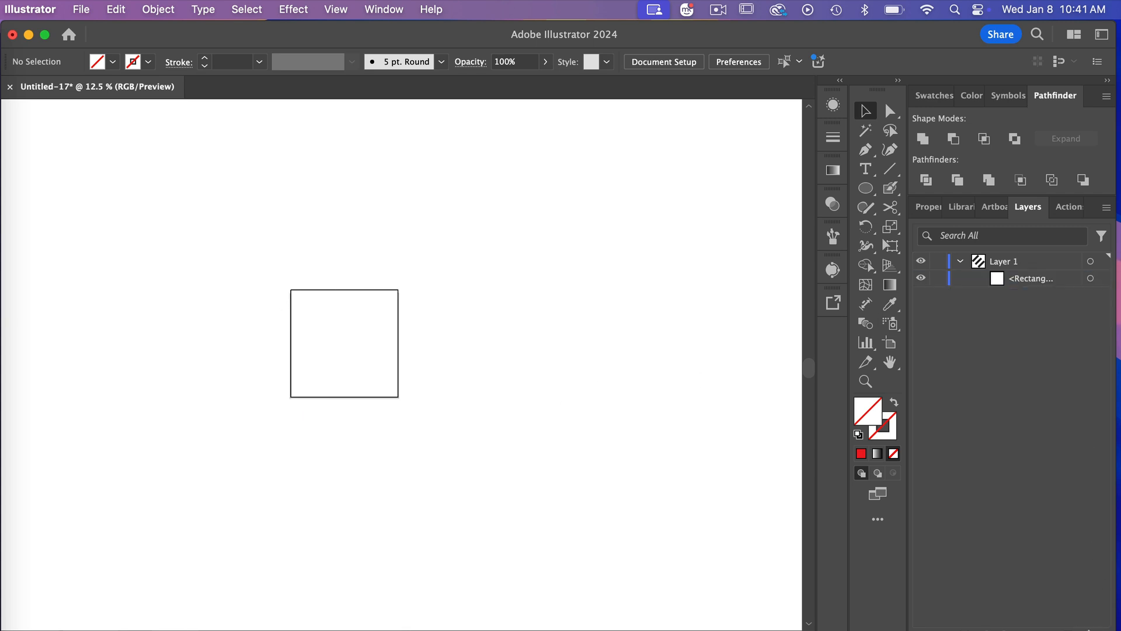
Select the remaining rectangle in Layer 1 and fill it with the diagonal stripe pattern swatch
{"action": "left_click", "coordinate": [1091, 279]}
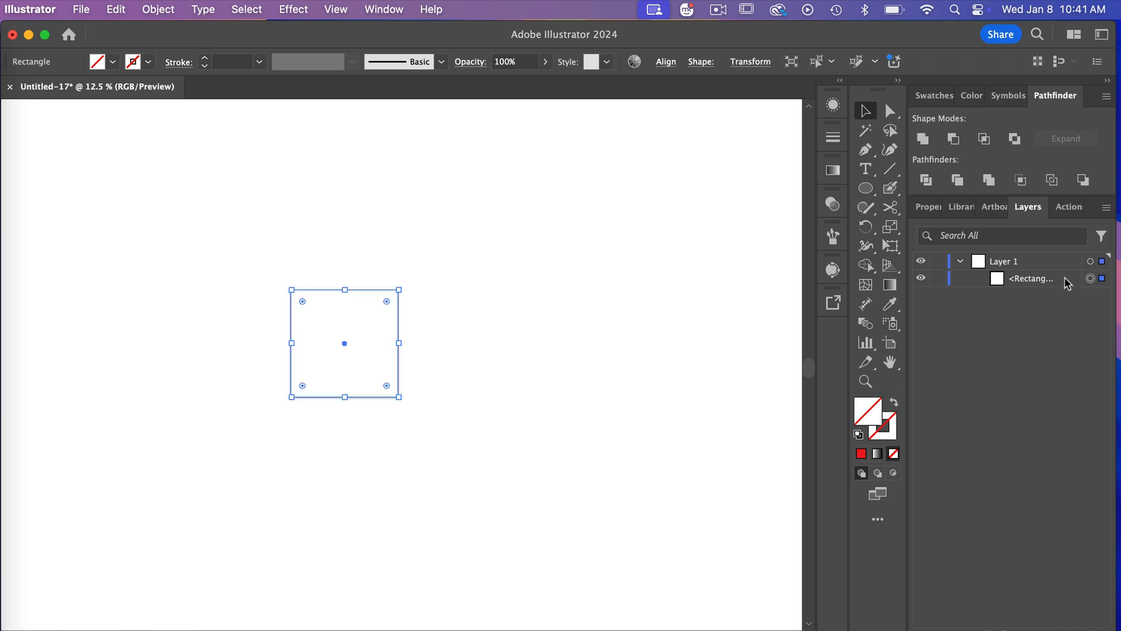
{"action": "left_click", "coordinate": [1065, 277]}
{"action": "left_click", "coordinate": [940, 99]}
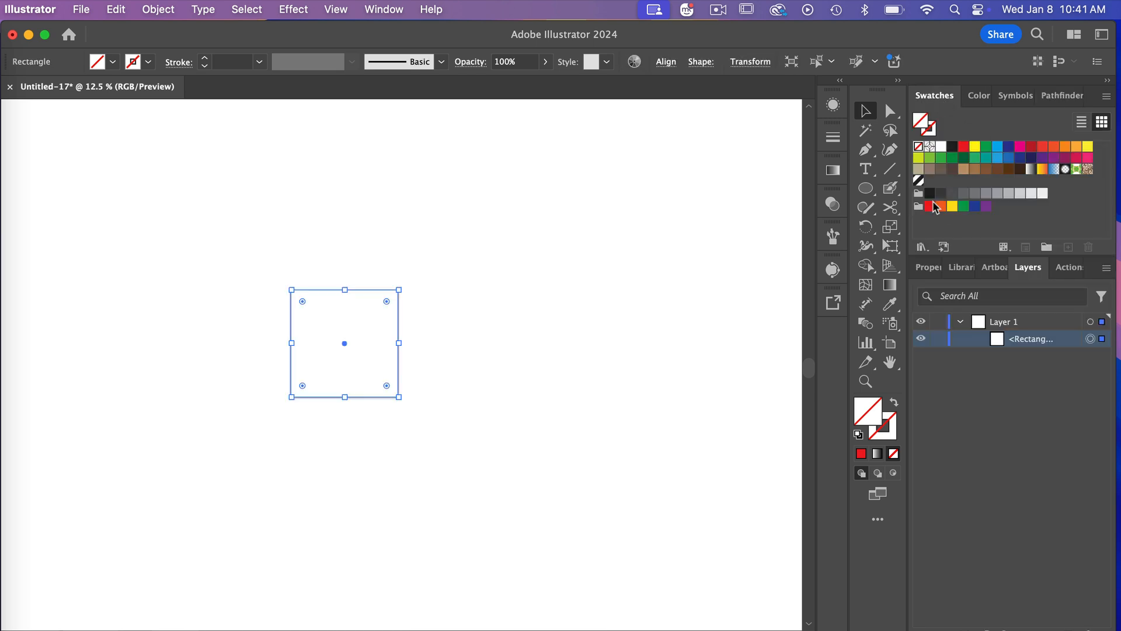
{"action": "left_click", "coordinate": [919, 180]}
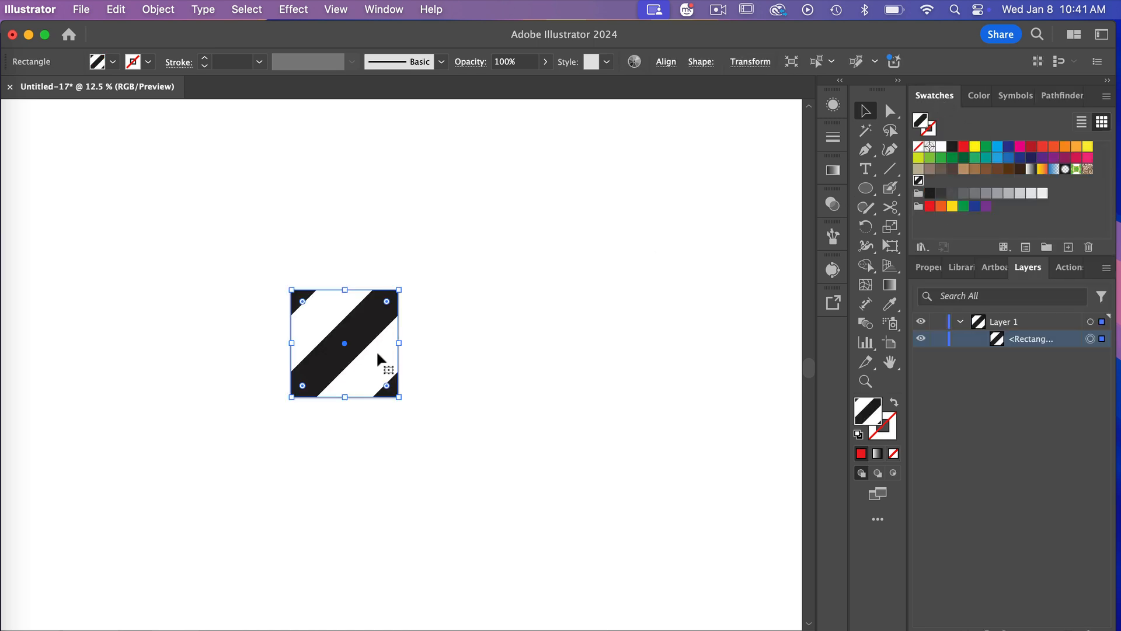
Scale only the square's stripe pattern uniformly to 10%, leaving Transform Objects off
{"action": "left_click", "coordinate": [159, 11]}
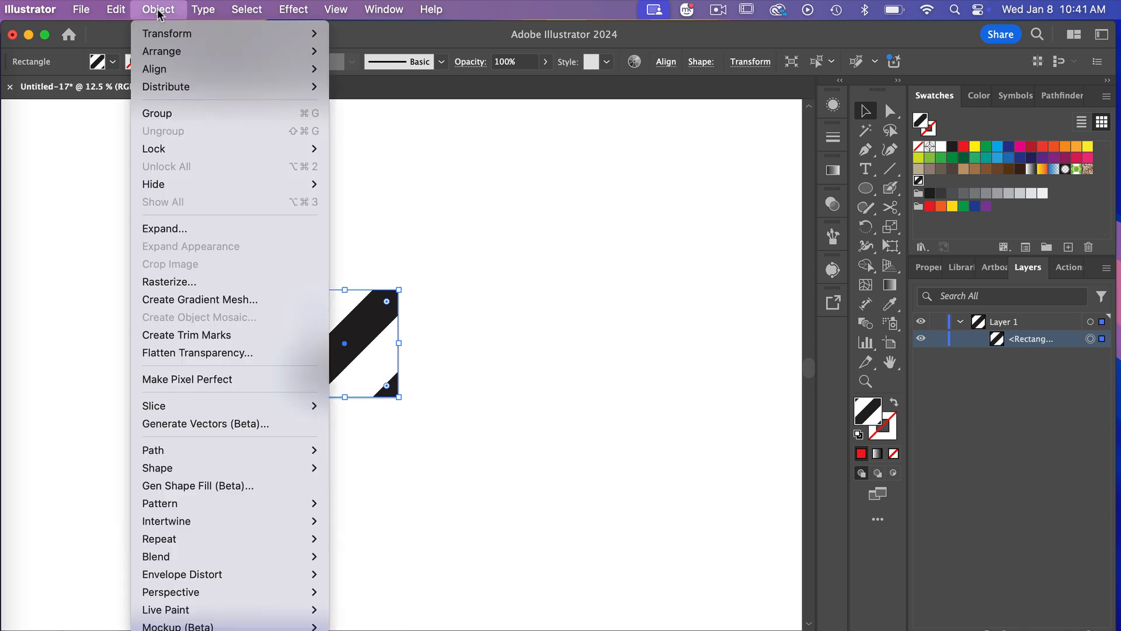
{"action": "mouse_move", "coordinate": [169, 34]}
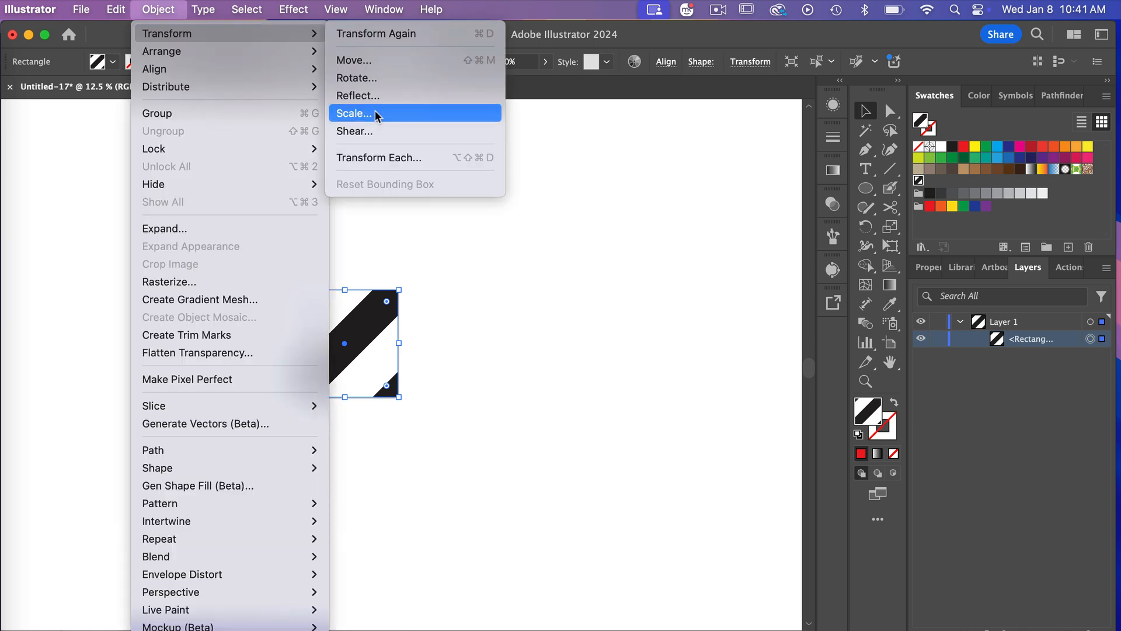
{"action": "left_click", "coordinate": [357, 114]}
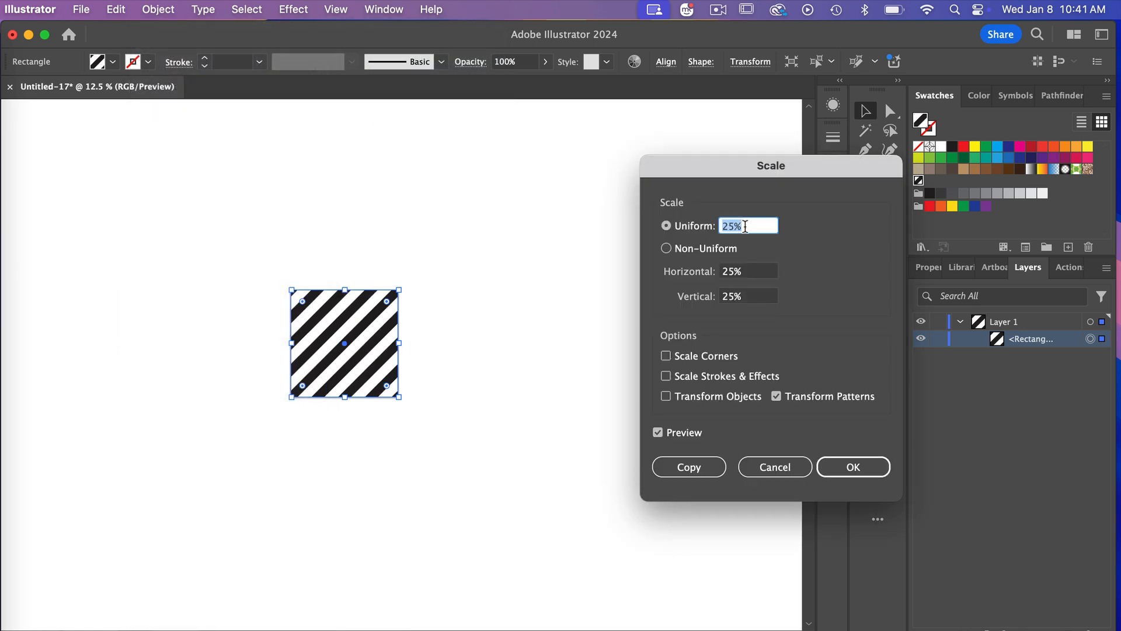
{"action": "type", "text": "10"}
{"action": "left_click", "coordinate": [658, 433]}
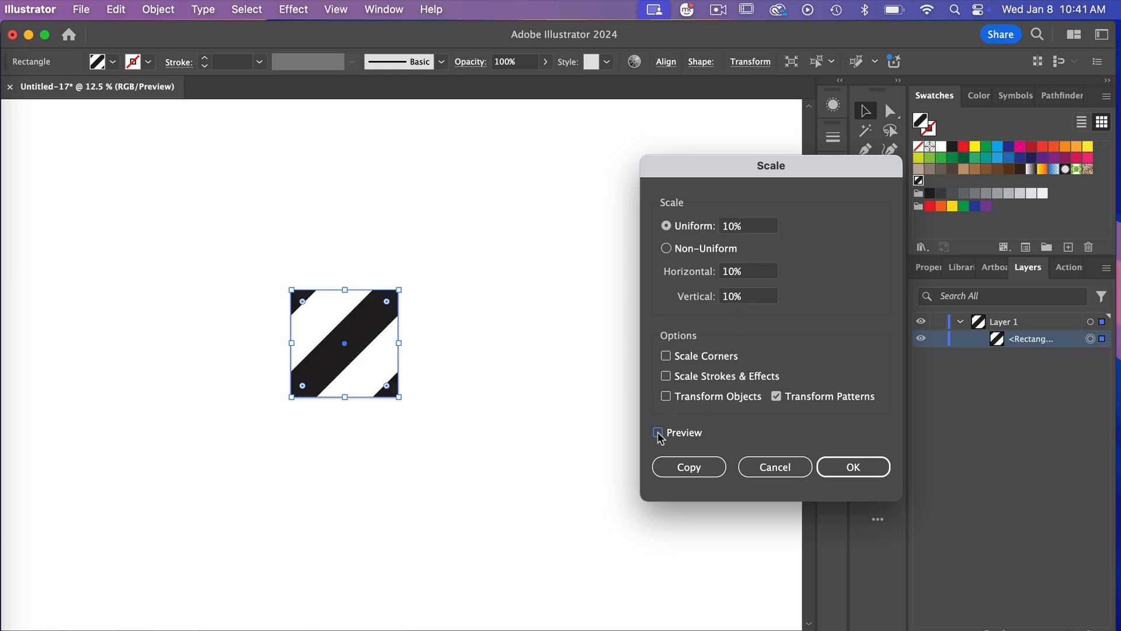
{"action": "left_click", "coordinate": [658, 433]}
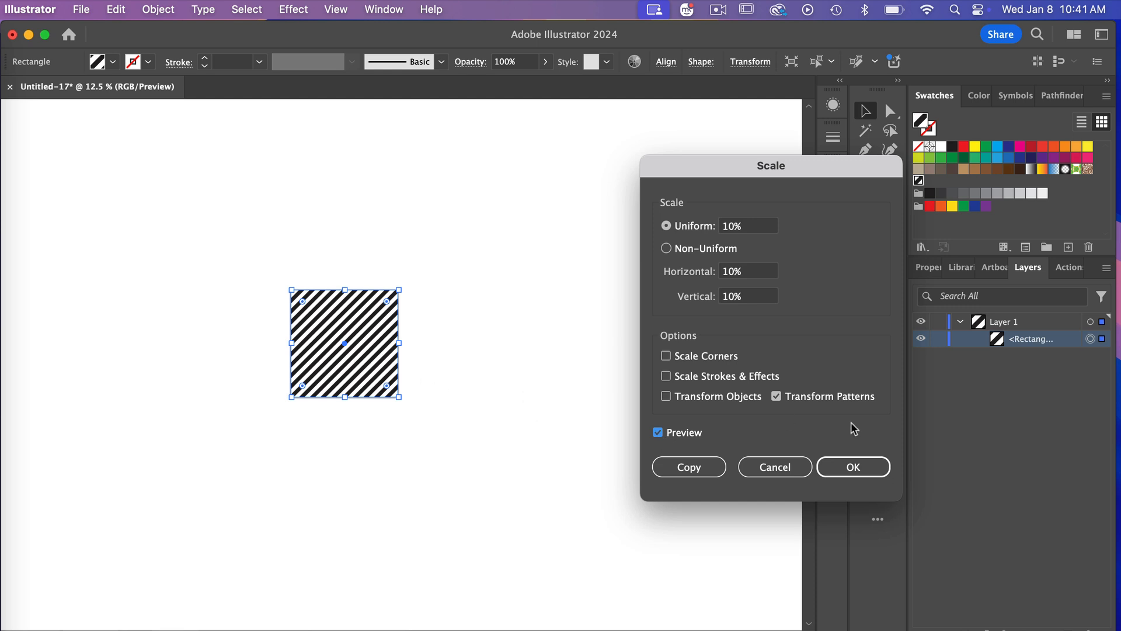
{"action": "left_click", "coordinate": [850, 469]}
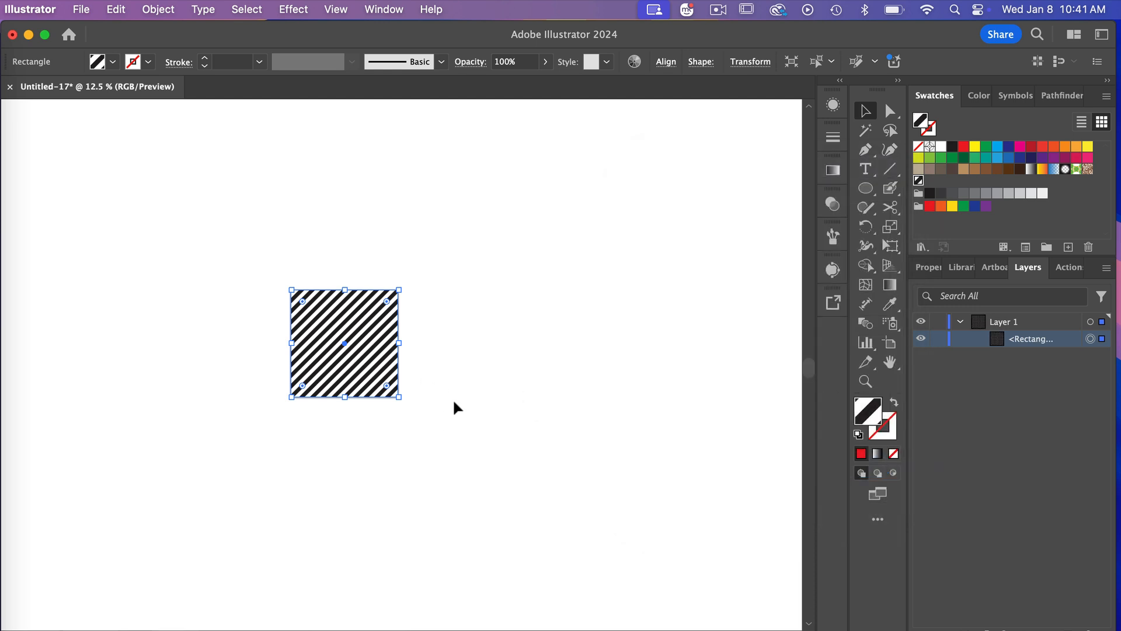
Expand the fill of the stripe-patterned square into editable artwork
{"action": "key", "text": "super+equal"}
{"action": "key", "text": "super+equal"}
{"action": "key", "text": "super+equal"}
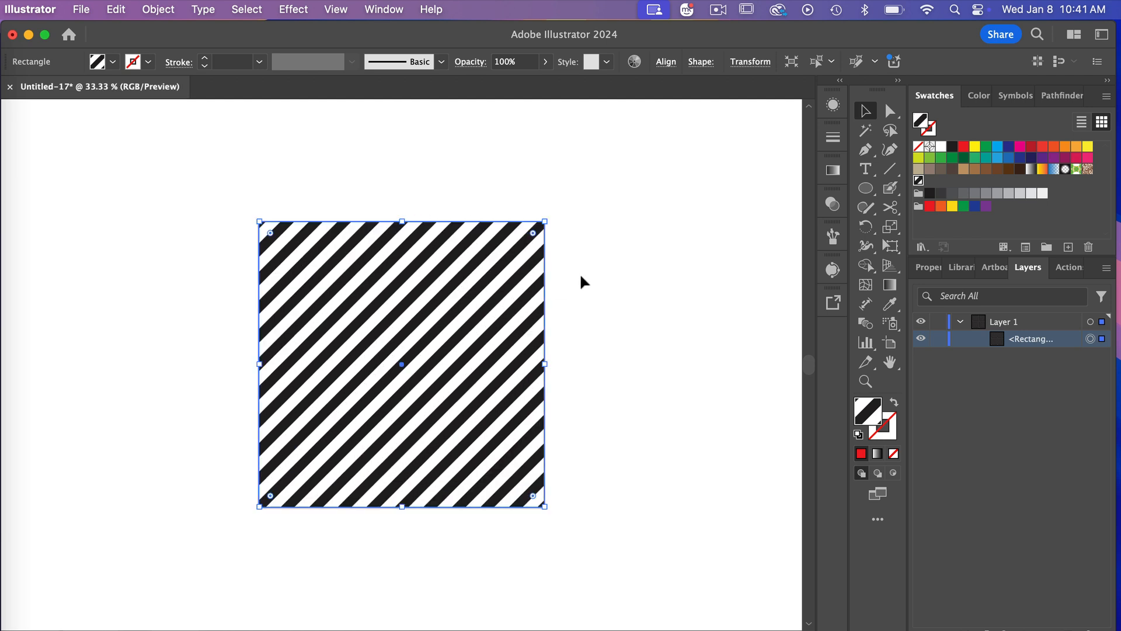
{"action": "left_click", "coordinate": [229, 196]}
{"action": "left_click_drag", "start_coordinate": [229, 196], "coordinate": [613, 540]}
{"action": "left_click", "coordinate": [158, 9]}
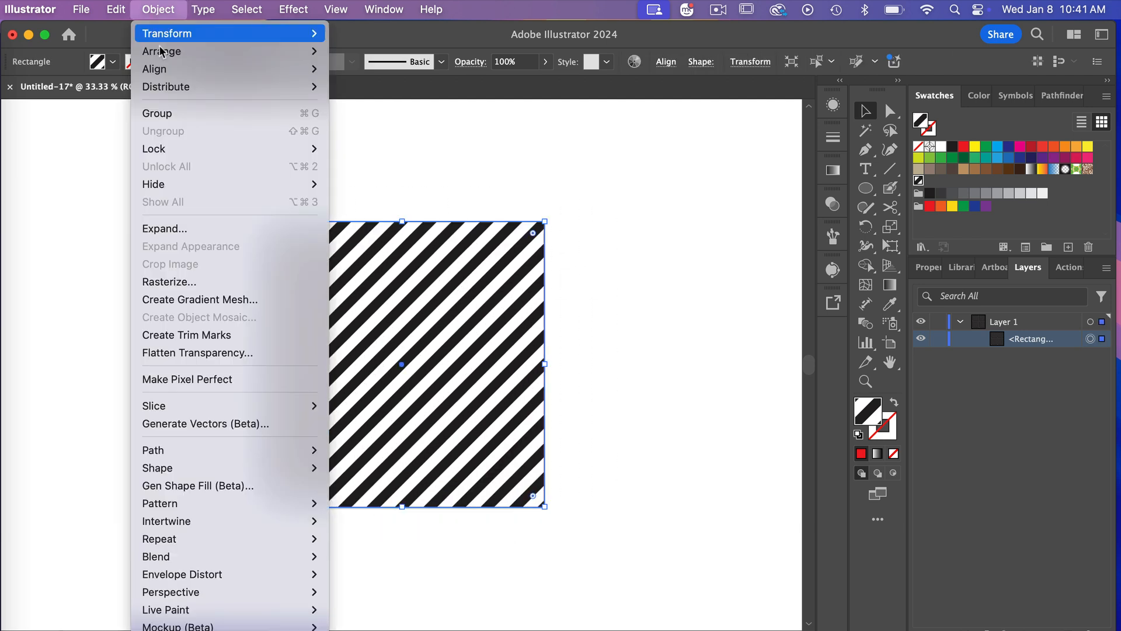
{"action": "left_click", "coordinate": [170, 228]}
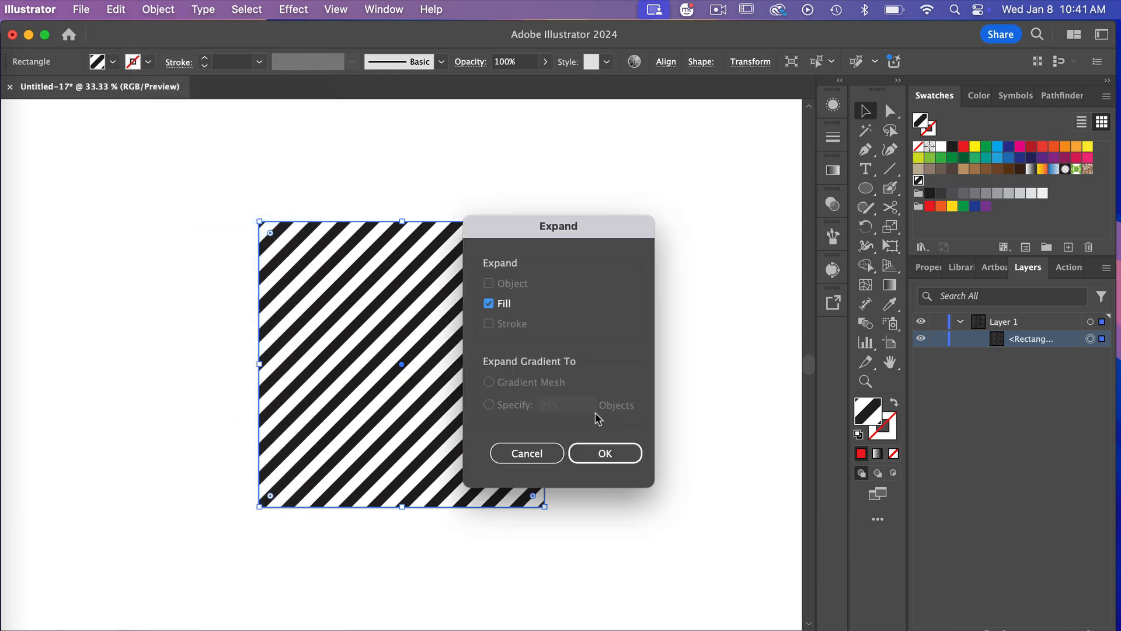
{"action": "left_click", "coordinate": [598, 457]}
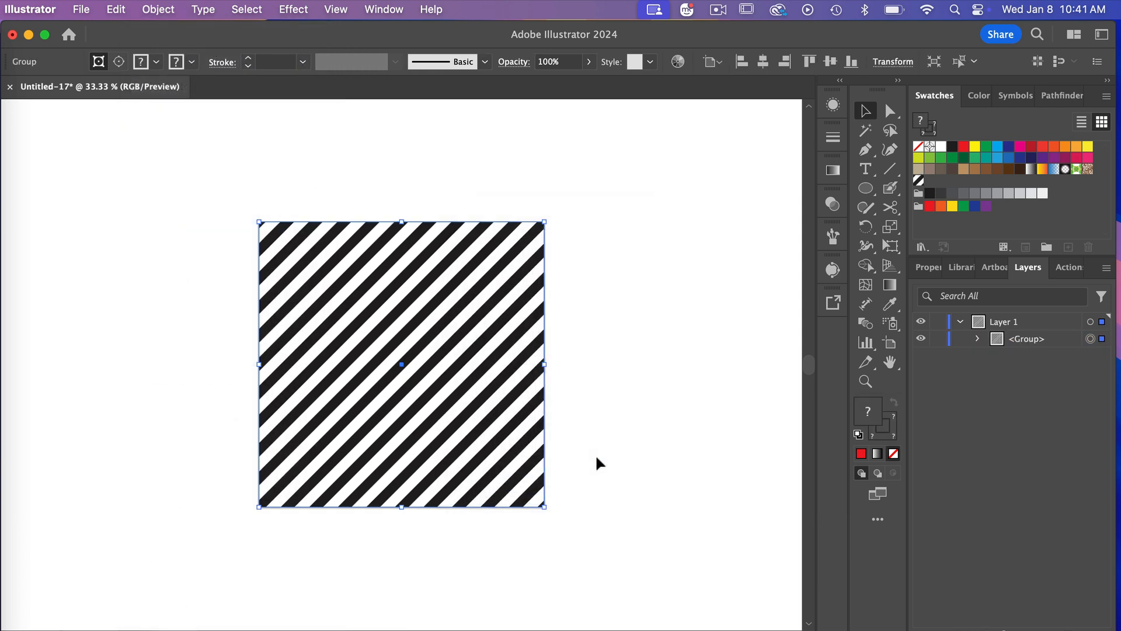
Expand the striped square's group two more times
{"action": "left_click", "coordinate": [164, 11]}
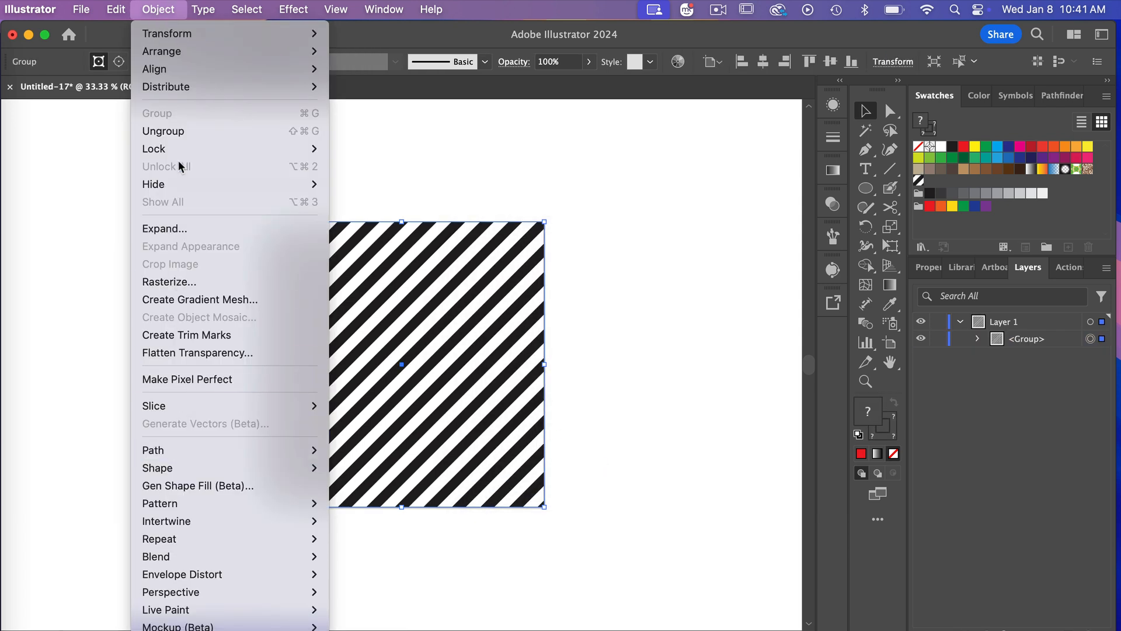
{"action": "left_click", "coordinate": [170, 229]}
{"action": "left_click", "coordinate": [605, 456]}
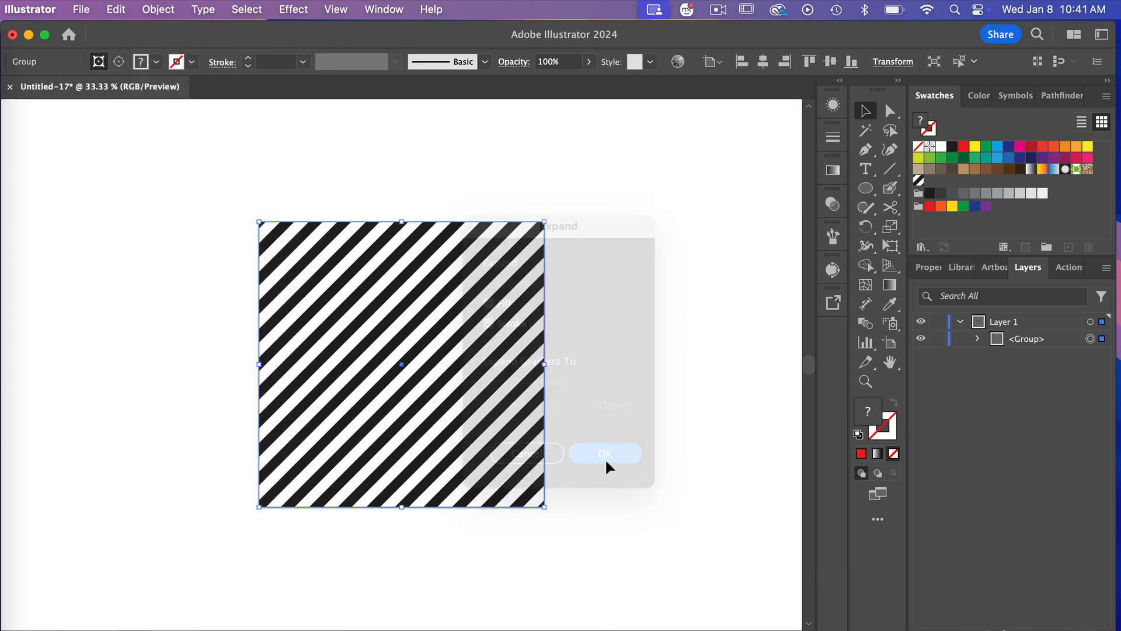
{"action": "left_click", "coordinate": [144, 13]}
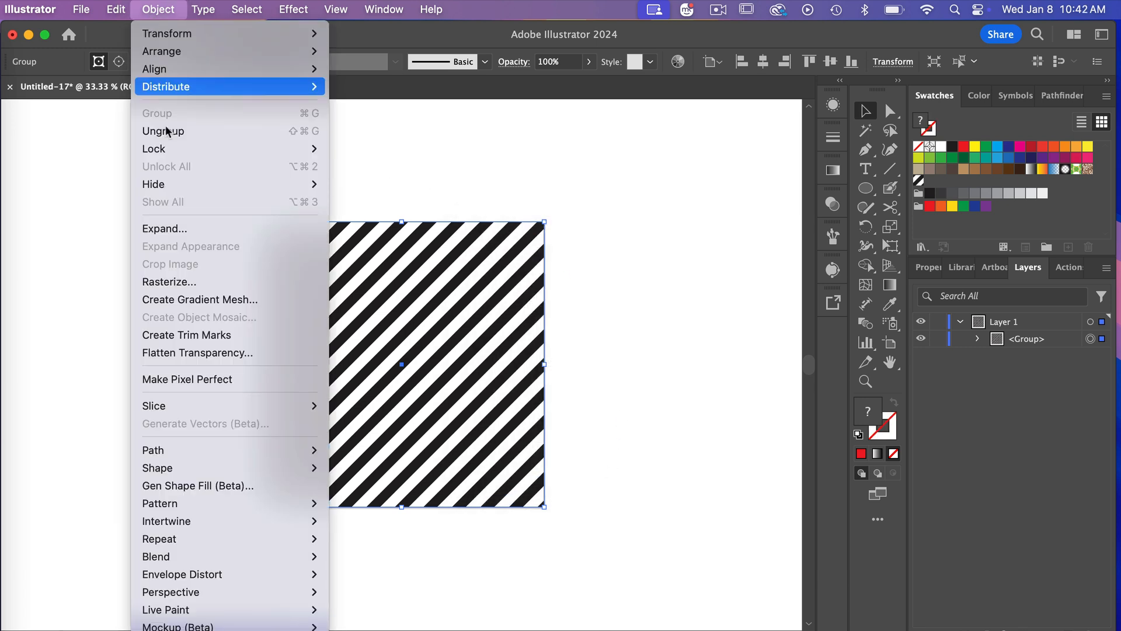
{"action": "left_click", "coordinate": [176, 230]}
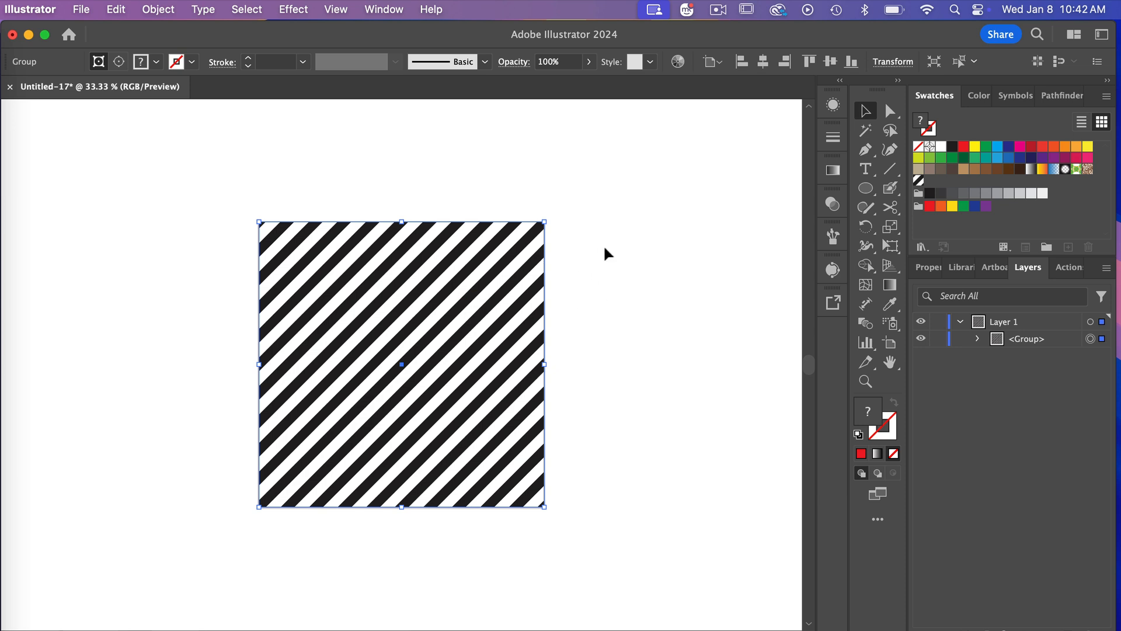
Release the clipping masks on the expanded striped group twice, until no clipping mask remains to release
{"action": "left_click", "coordinate": [158, 9]}
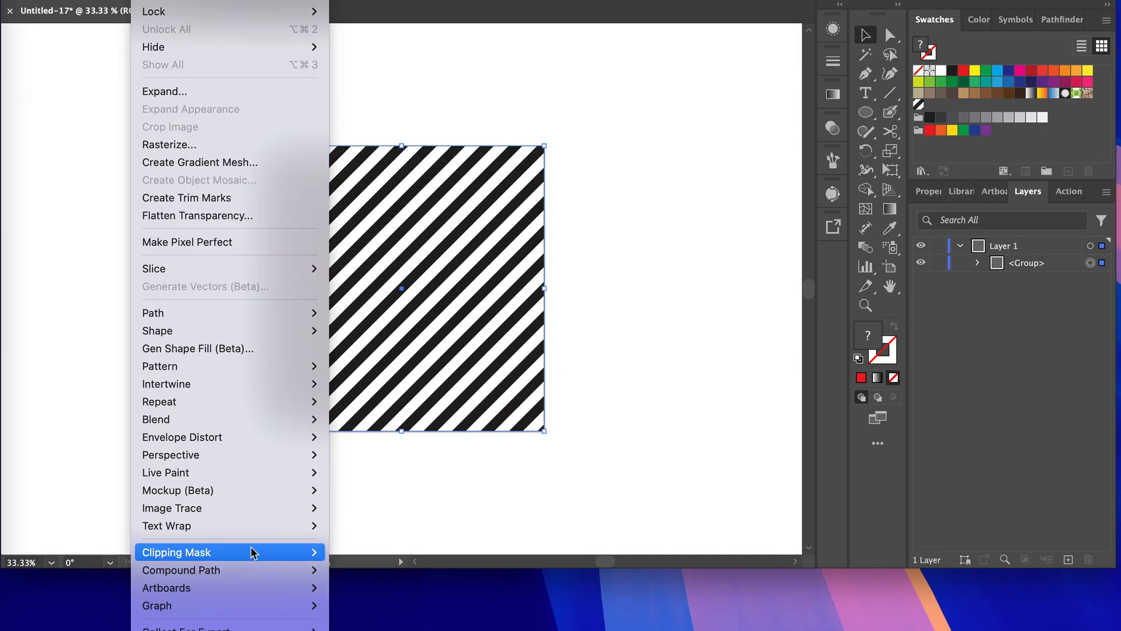
{"action": "mouse_move", "coordinate": [304, 552]}
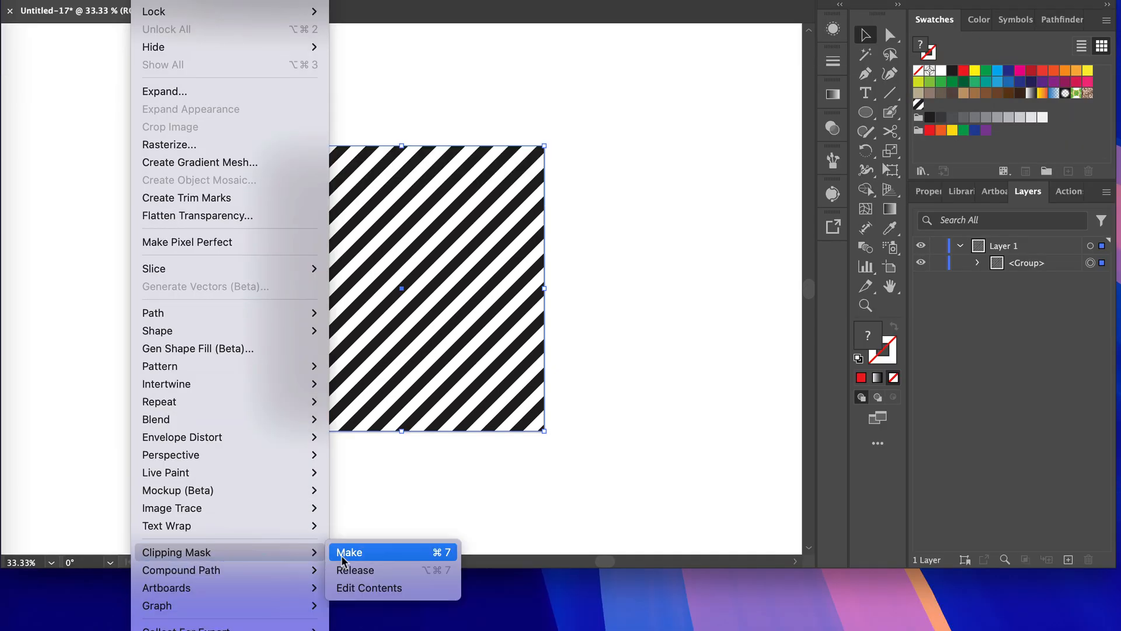
{"action": "left_click", "coordinate": [350, 573]}
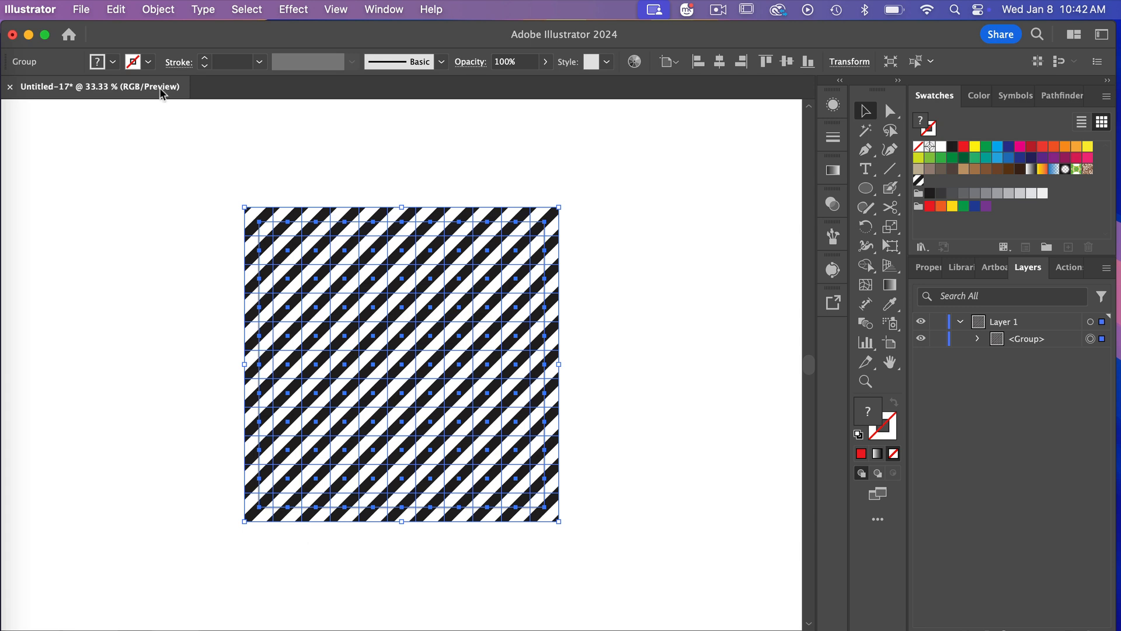
{"action": "left_click", "coordinate": [159, 10]}
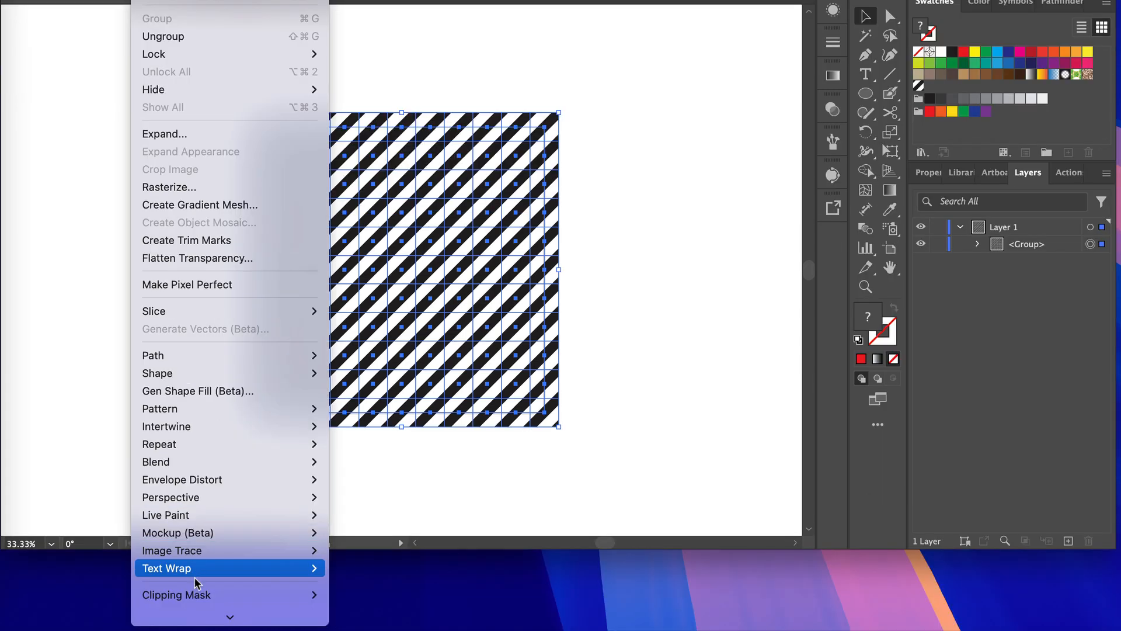
{"action": "mouse_move", "coordinate": [201, 594]}
{"action": "left_click", "coordinate": [355, 596]}
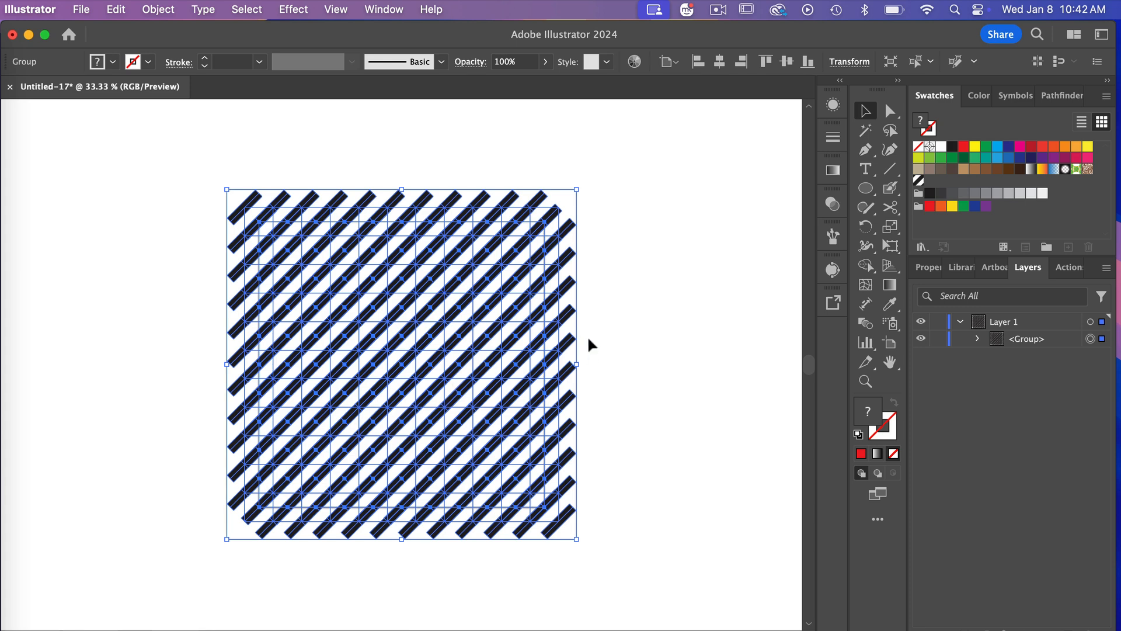
{"action": "left_click", "coordinate": [159, 10]}
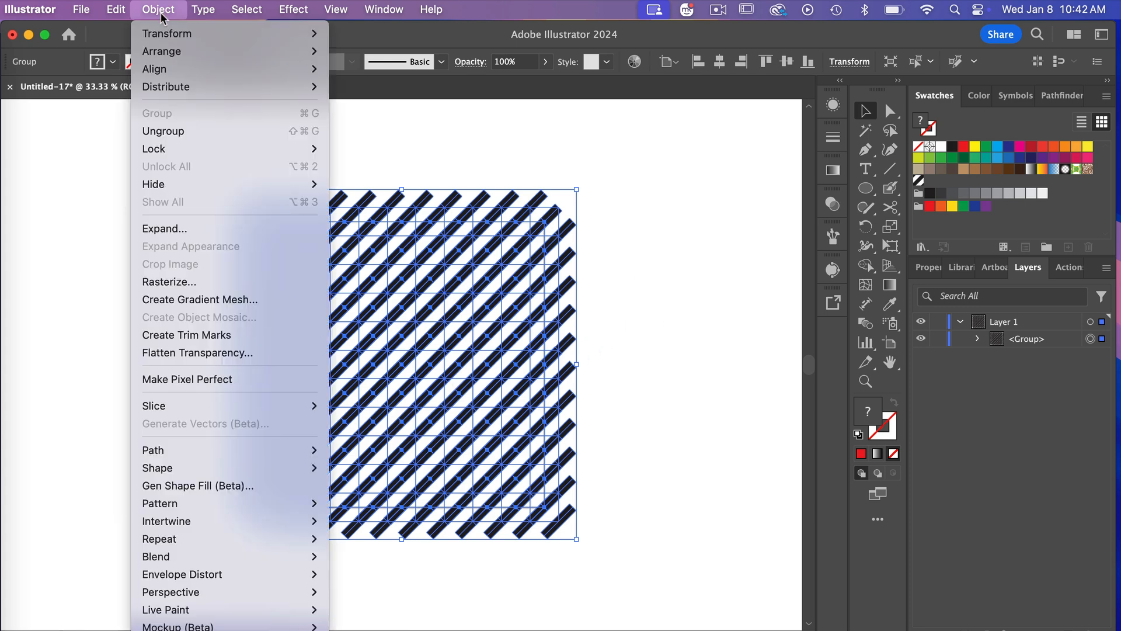
{"action": "mouse_move", "coordinate": [228, 603]}
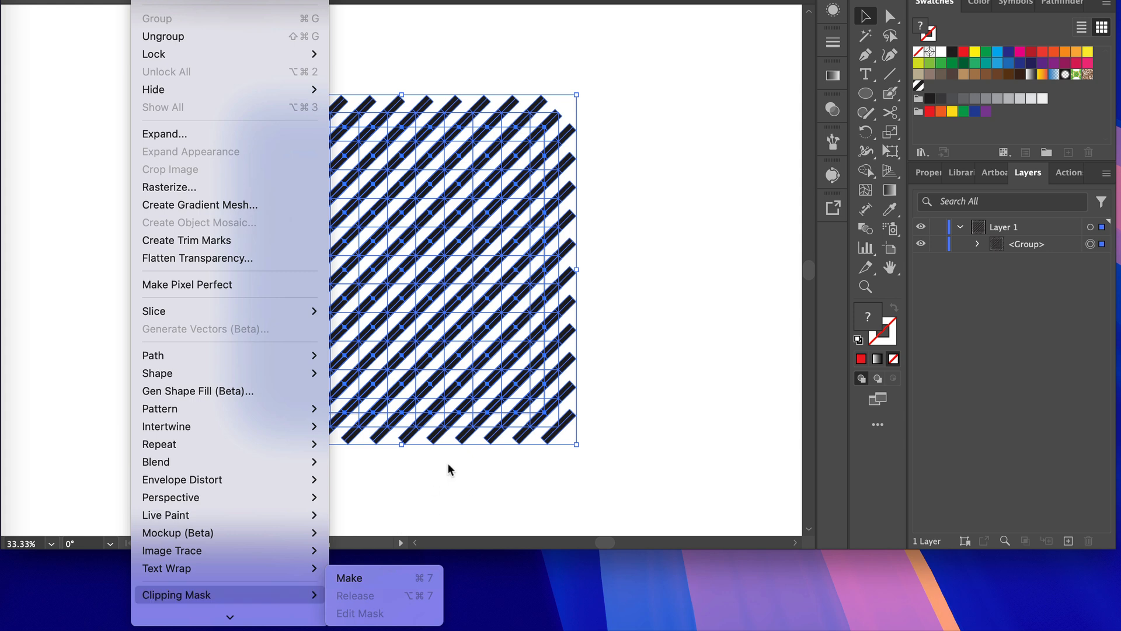
{"action": "key", "text": "Escape"}
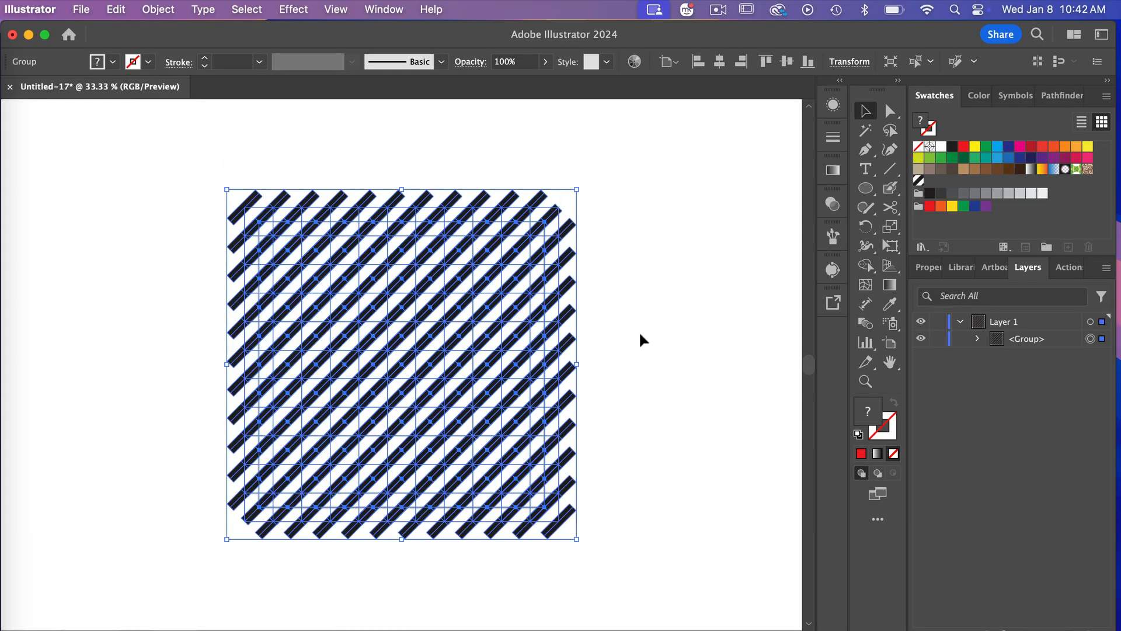
Draw a circle with no fill or stroke beside the stripes, select all matching unpainted paths with the Magic Wand, and delete them
{"action": "left_click", "coordinate": [866, 188]}
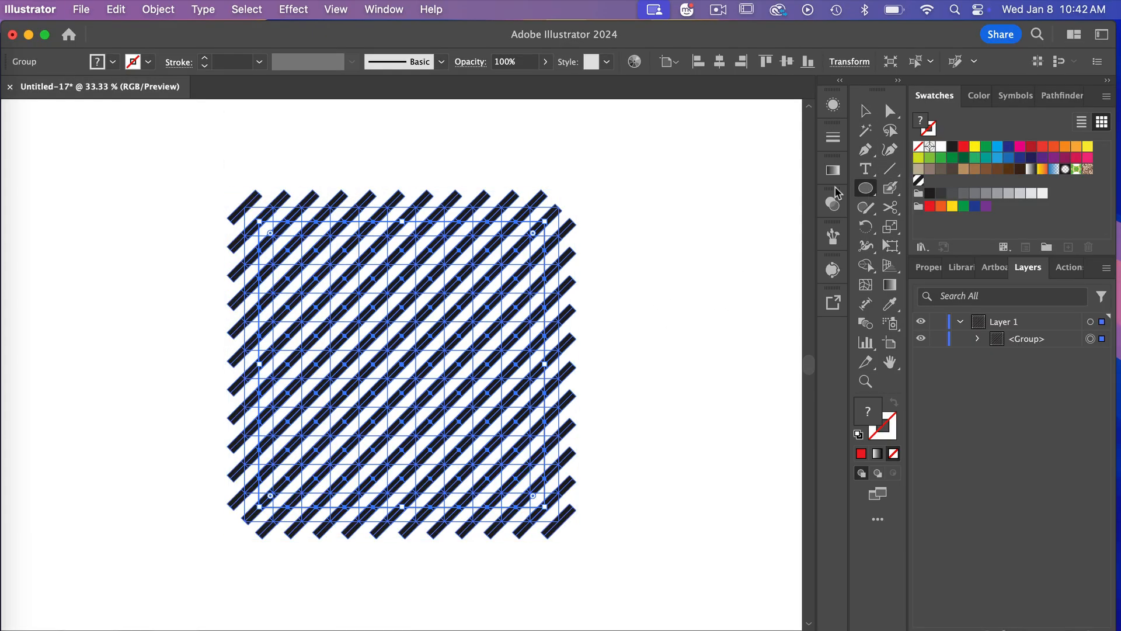
{"action": "left_click_drag", "start_coordinate": [643, 151], "coordinate": [757, 264]}
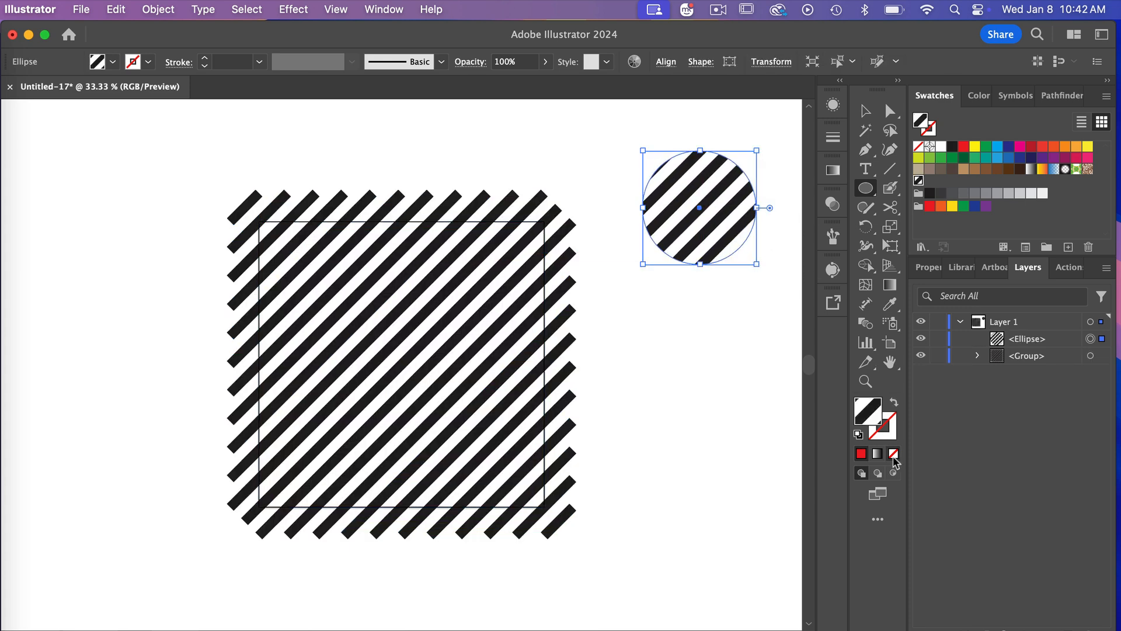
{"action": "left_click", "coordinate": [893, 454]}
{"action": "left_click", "coordinate": [866, 131]}
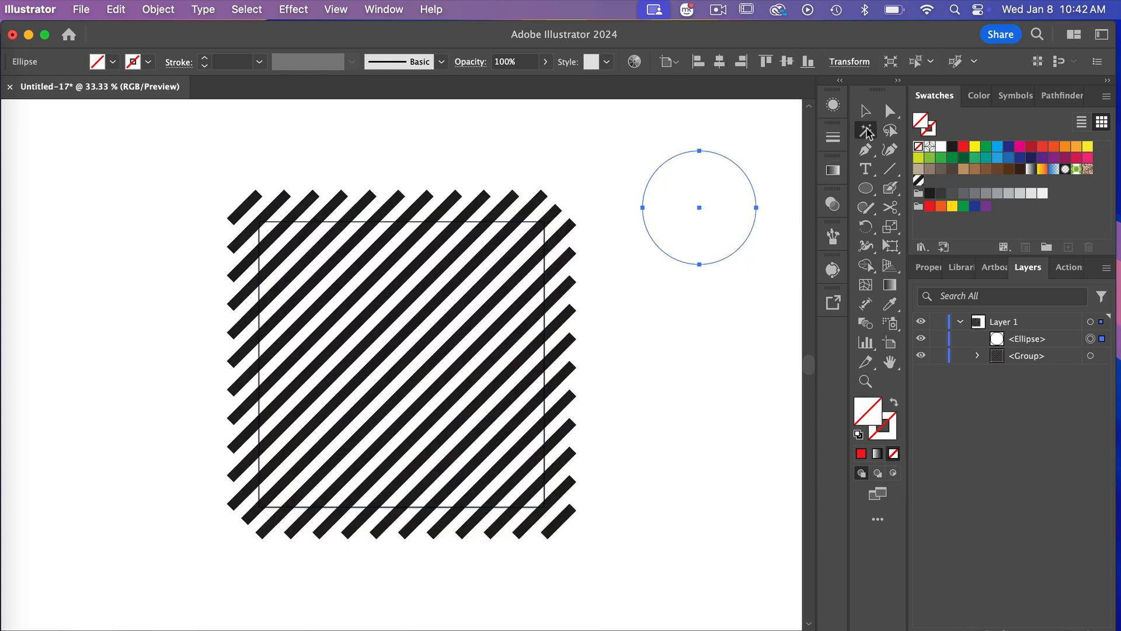
{"action": "left_click", "coordinate": [717, 153]}
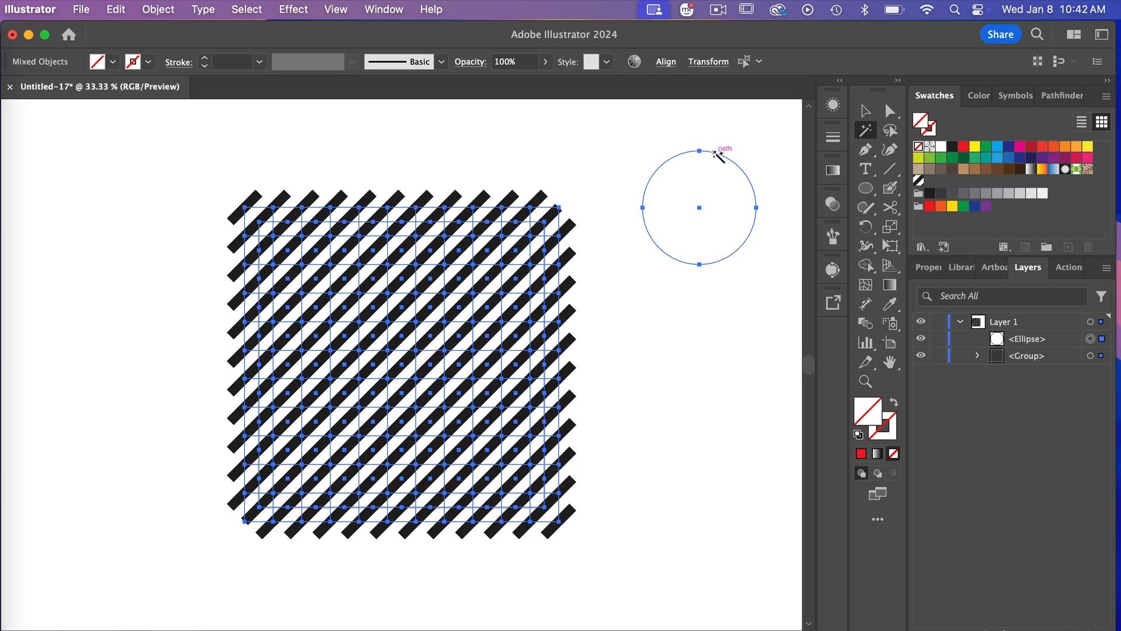
{"action": "key", "text": "Delete"}
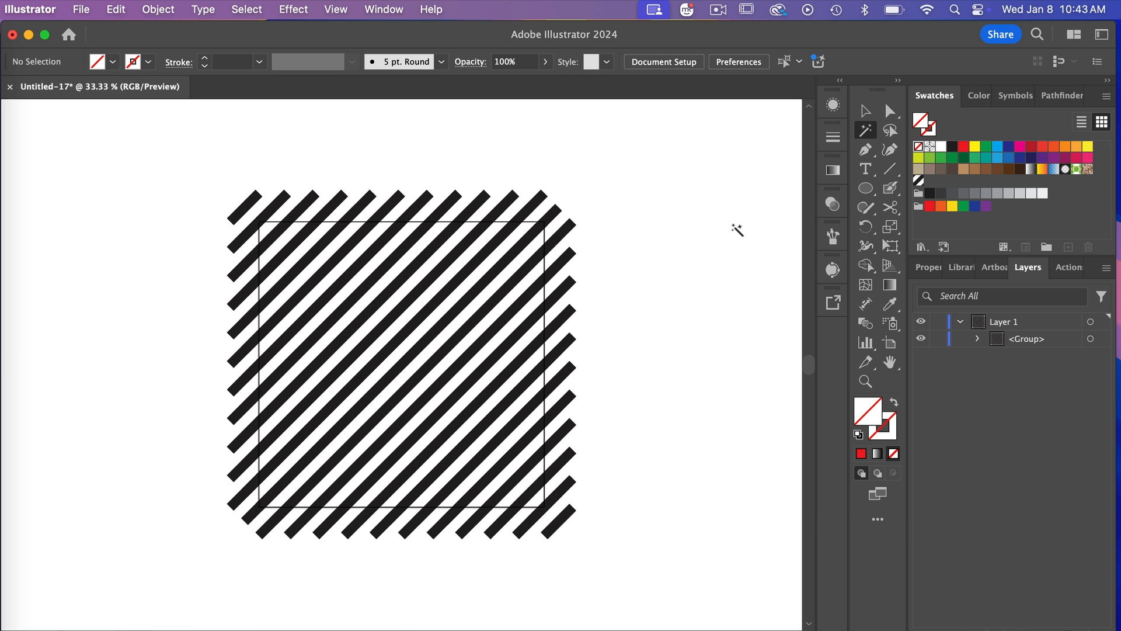
Select all the black stripe segments with the Magic Wand and unite them into continuous diagonal stripes
{"action": "left_click", "coordinate": [536, 200]}
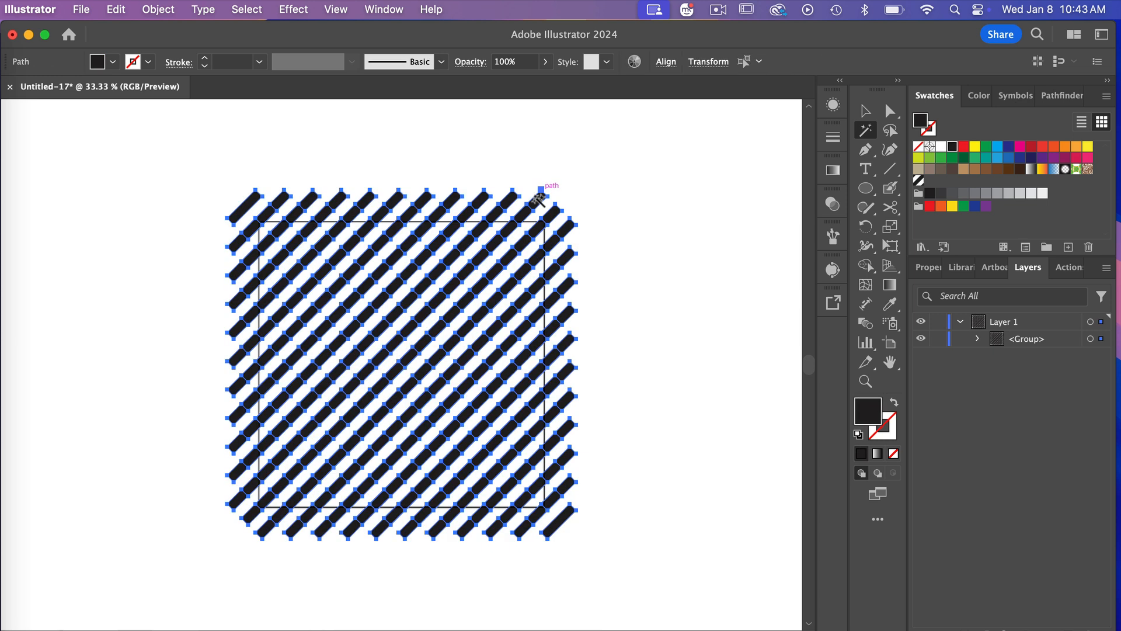
{"action": "left_click", "coordinate": [159, 9]}
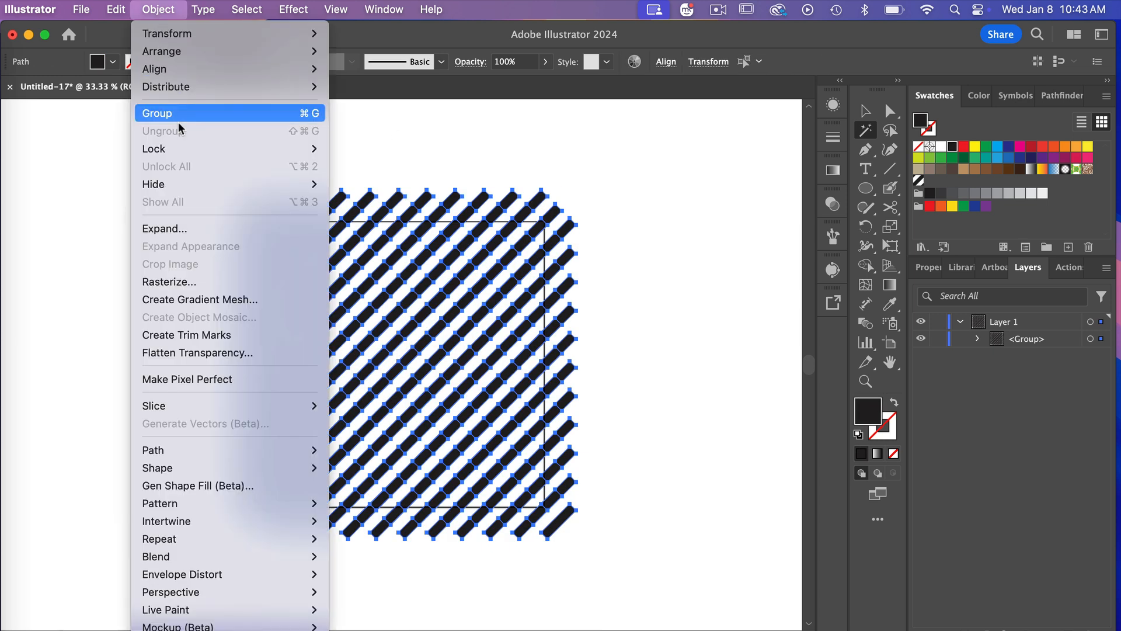
{"action": "left_click", "coordinate": [177, 228]}
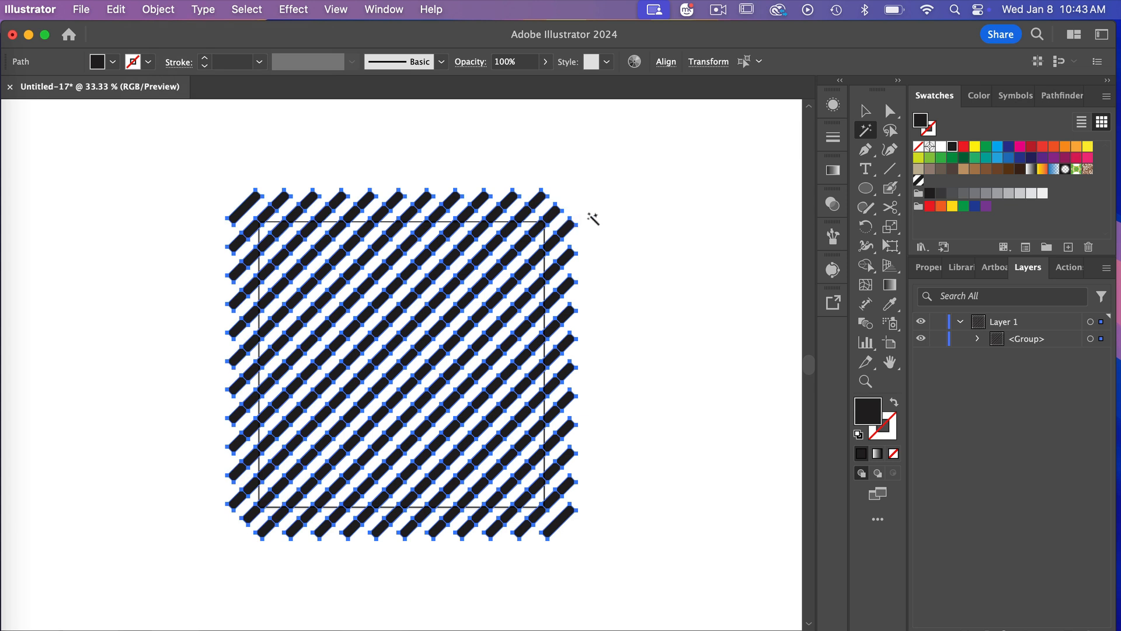
{"action": "left_click", "coordinate": [1055, 96]}
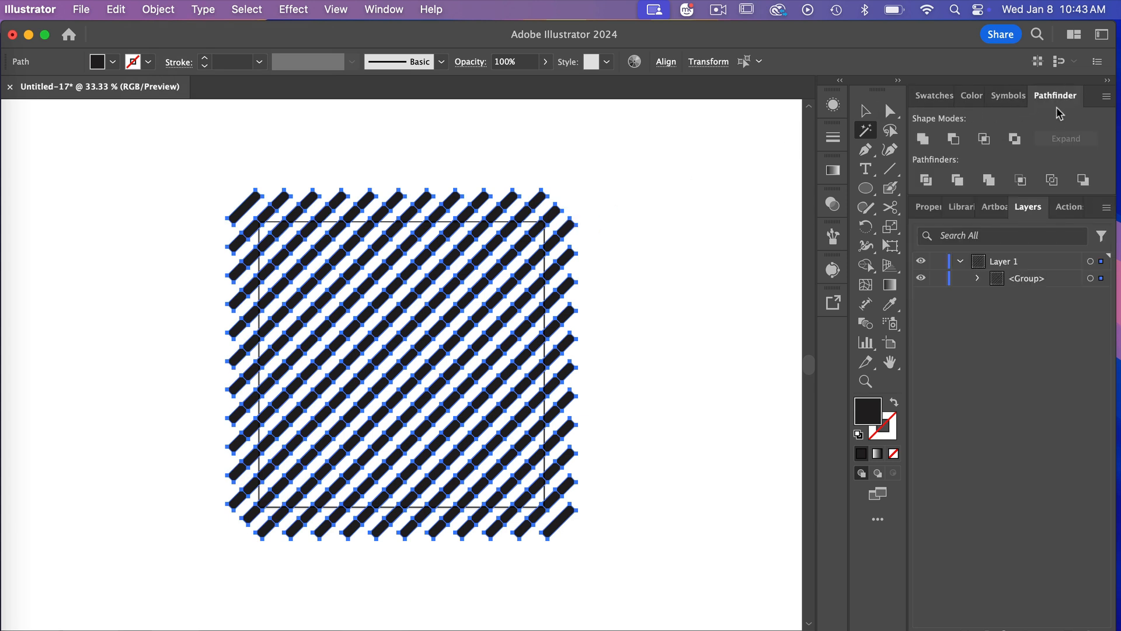
{"action": "left_click", "coordinate": [921, 140]}
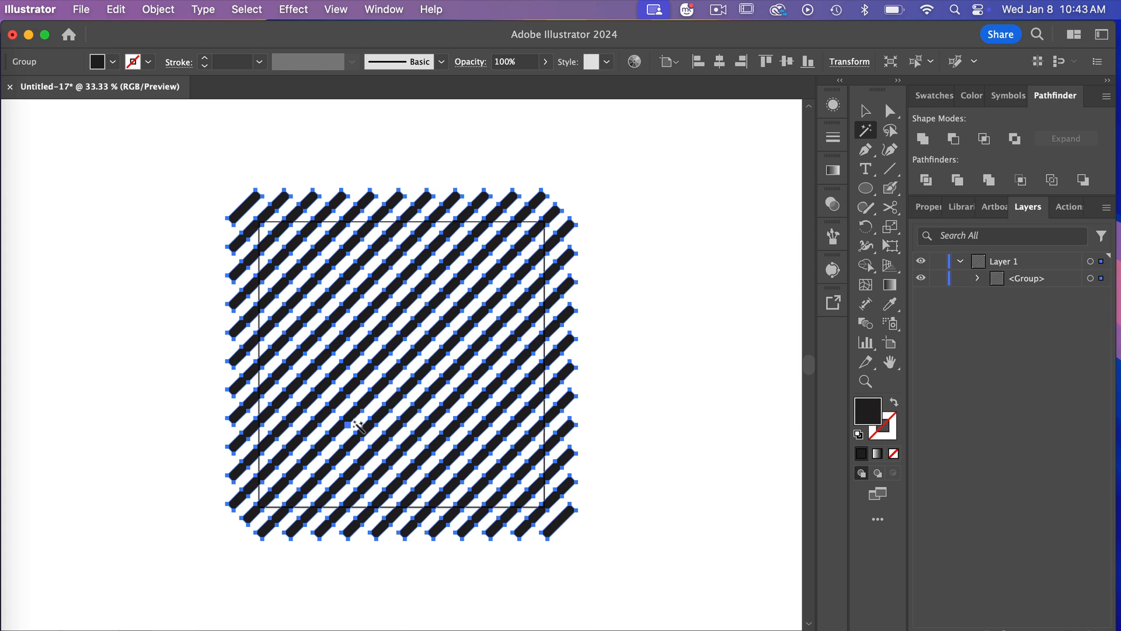
{"action": "left_click", "coordinate": [866, 111]}
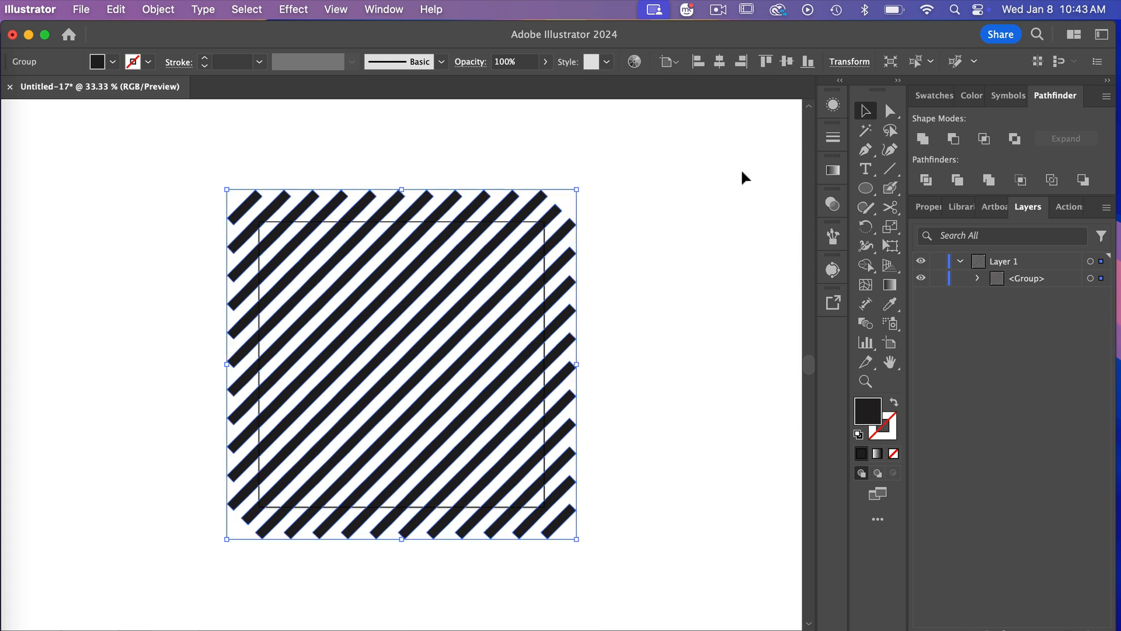
{"action": "left_click", "coordinate": [695, 197]}
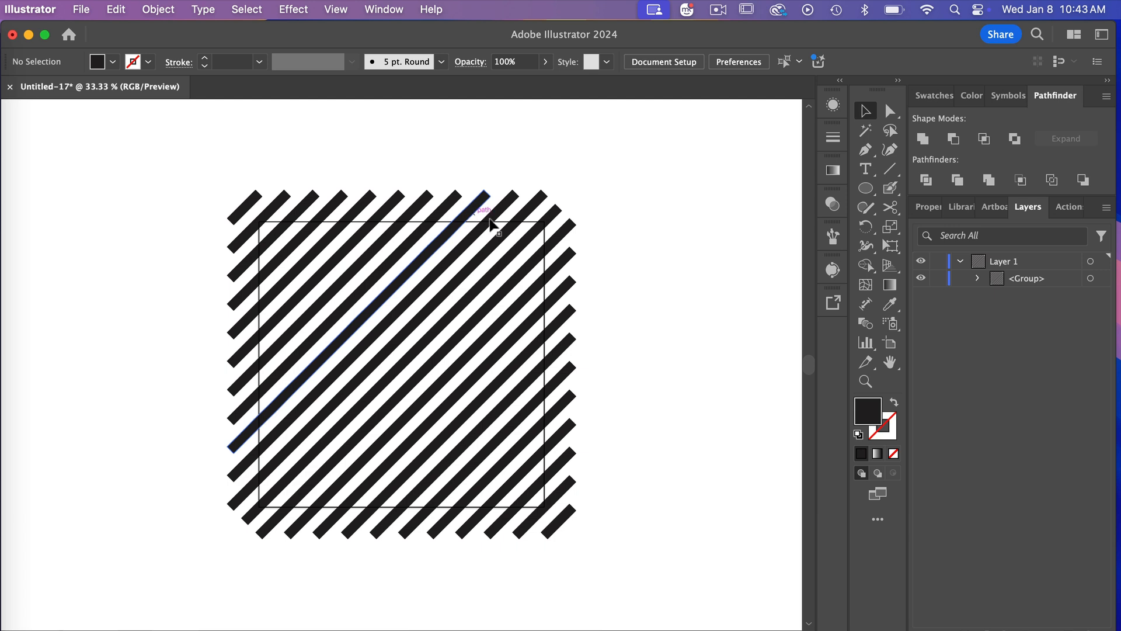
Create a 600 x 600 px rectangle and center it horizontally and vertically on the artboard over the stripes
{"action": "left_click", "coordinate": [867, 190]}
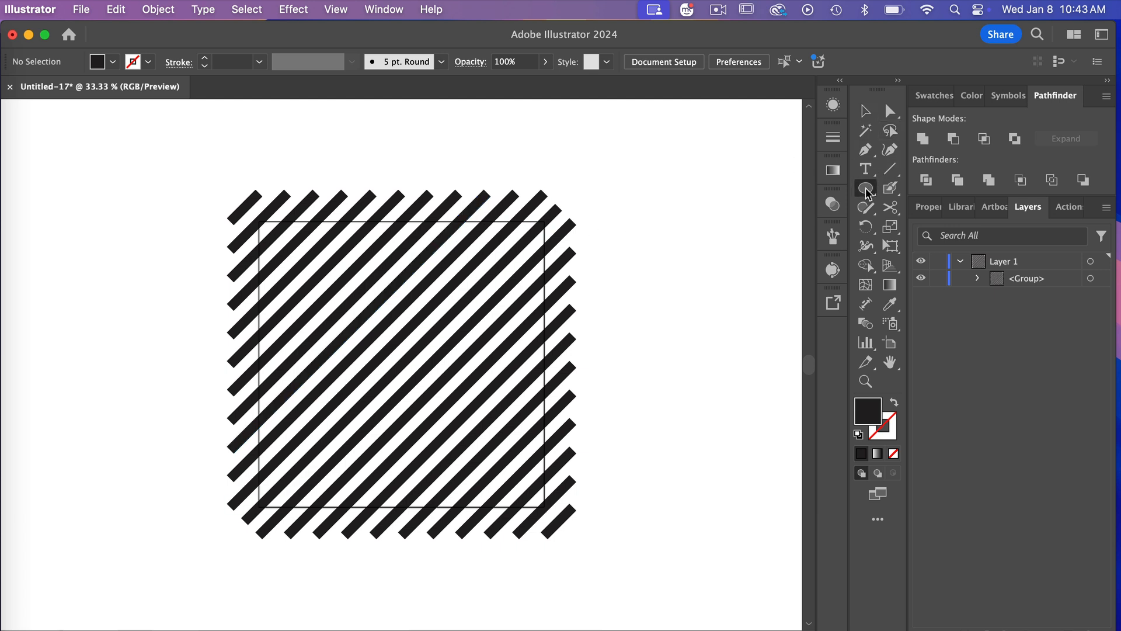
{"action": "left_click_drag", "start_coordinate": [868, 193], "coordinate": [937, 188]}
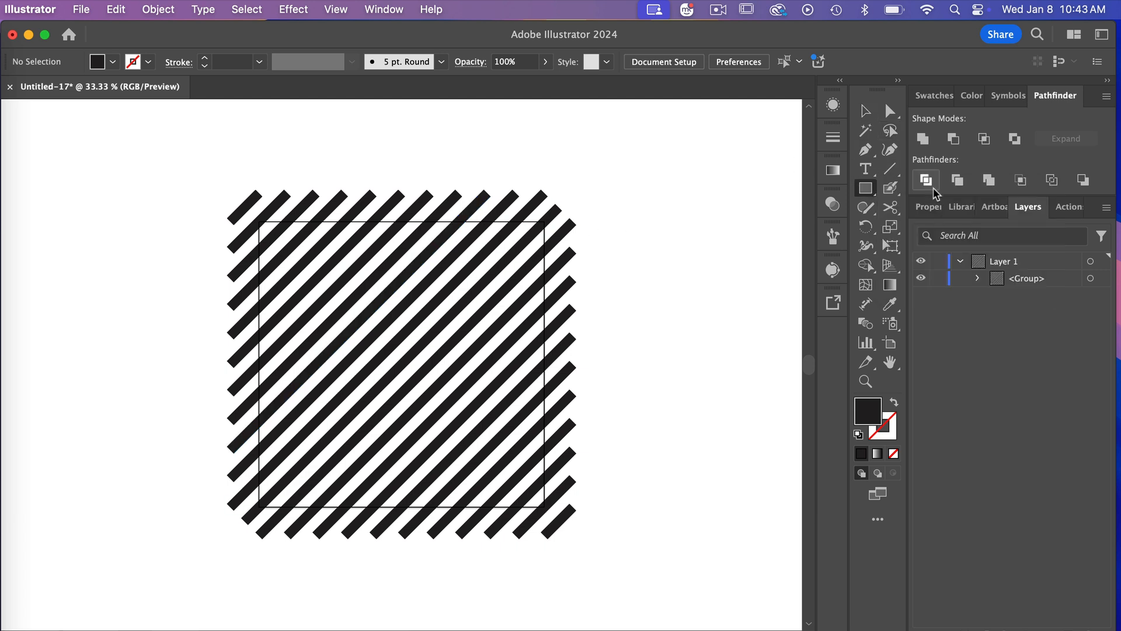
{"action": "left_click", "coordinate": [646, 288]}
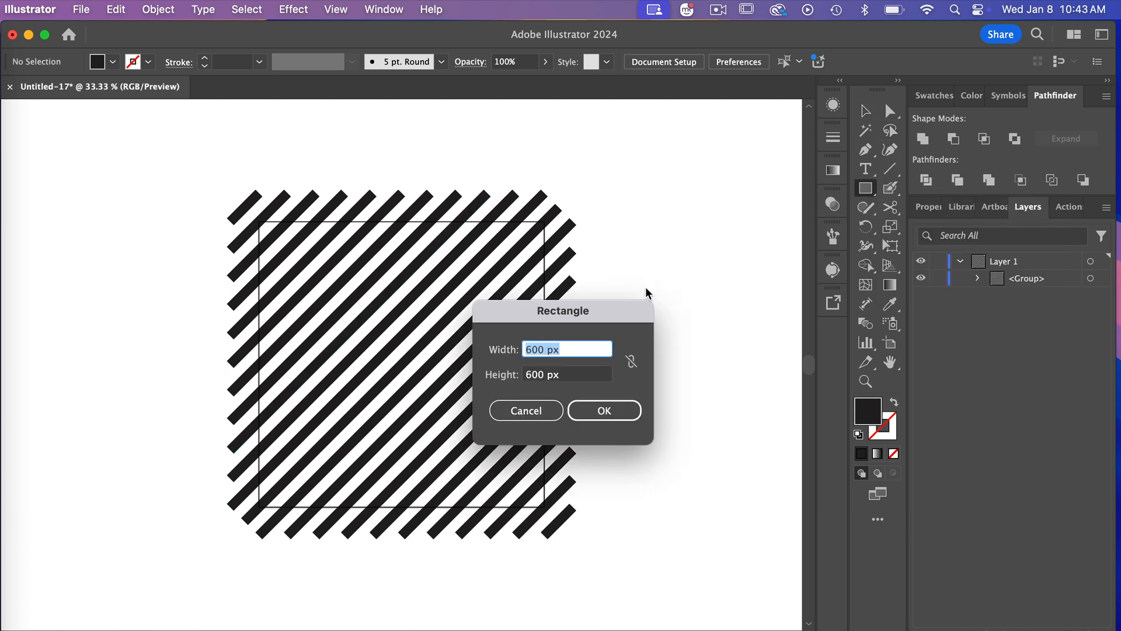
{"action": "left_click", "coordinate": [600, 412]}
{"action": "left_click", "coordinate": [665, 62]}
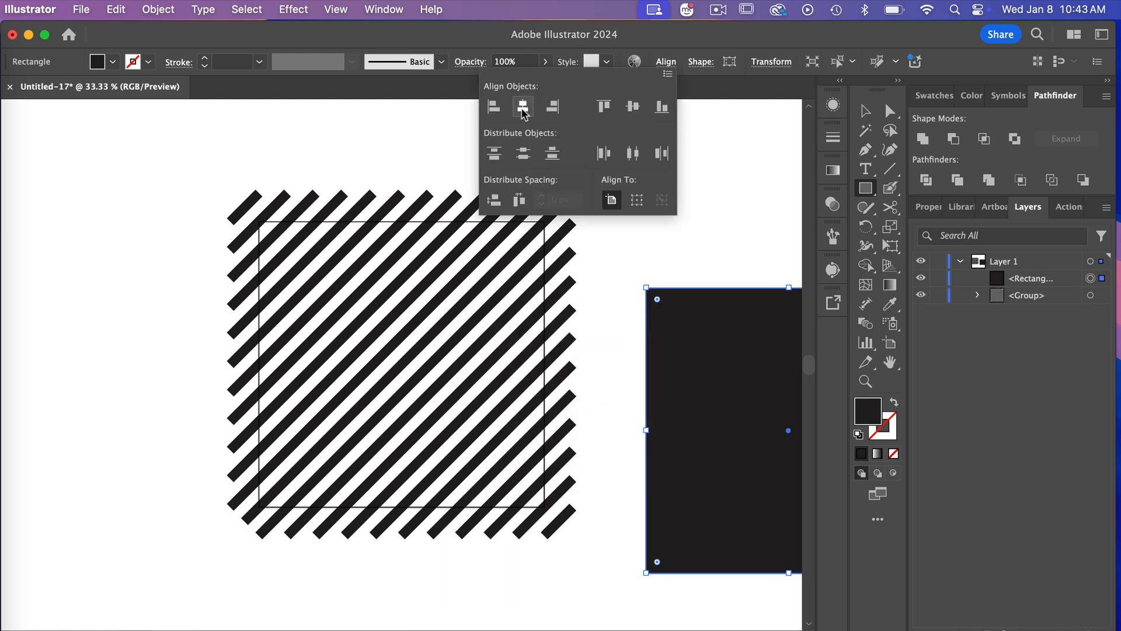
{"action": "left_click", "coordinate": [523, 110]}
{"action": "left_click", "coordinate": [633, 107]}
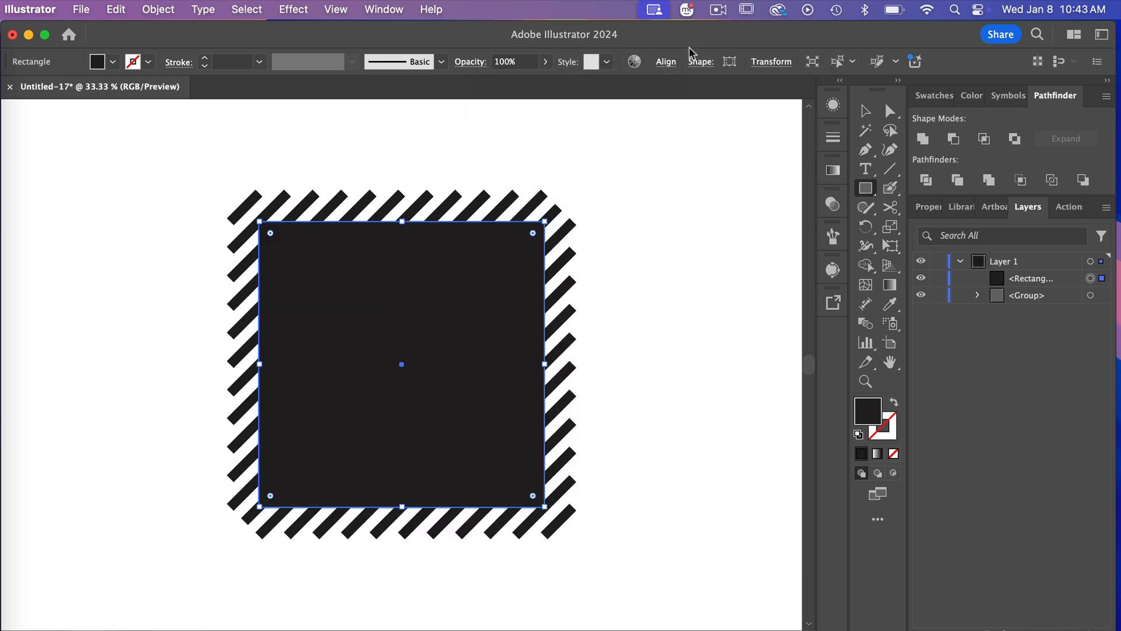
Crop the diagonal stripes to the 600 px square with the Pathfinder Crop operation
{"action": "left_click", "coordinate": [866, 110]}
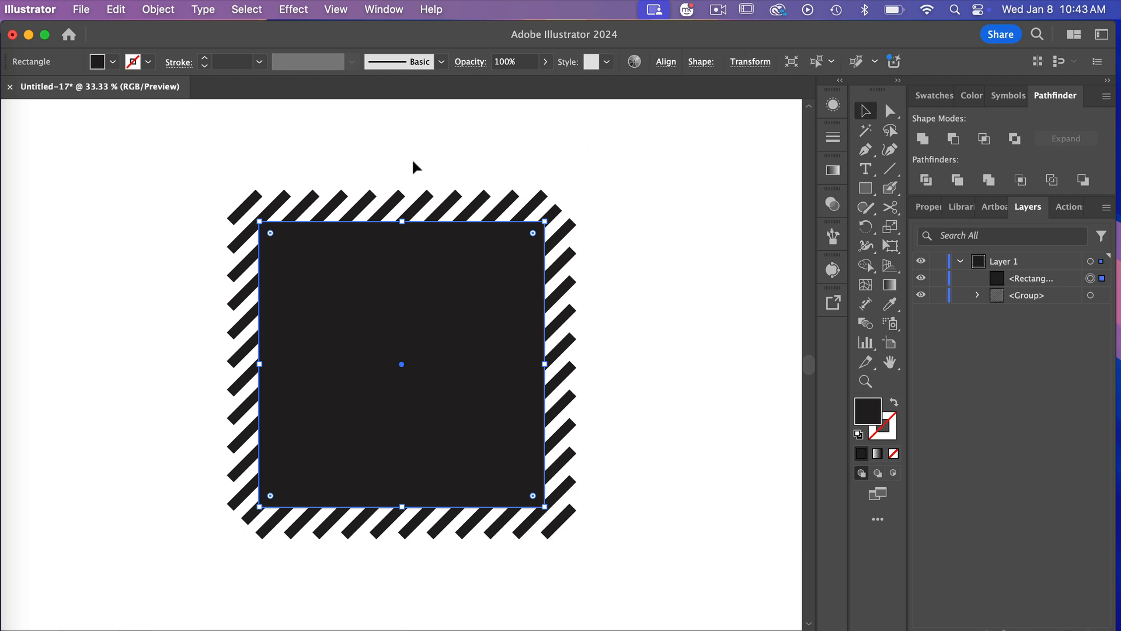
{"action": "left_click_drag", "start_coordinate": [174, 145], "coordinate": [636, 588]}
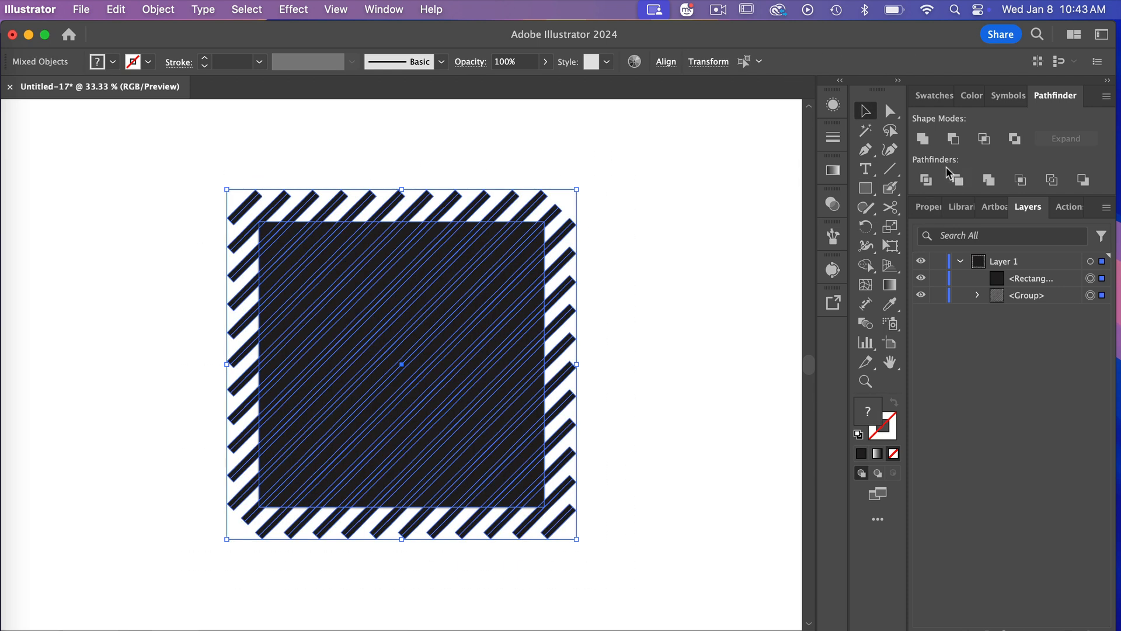
{"action": "left_click", "coordinate": [1024, 183]}
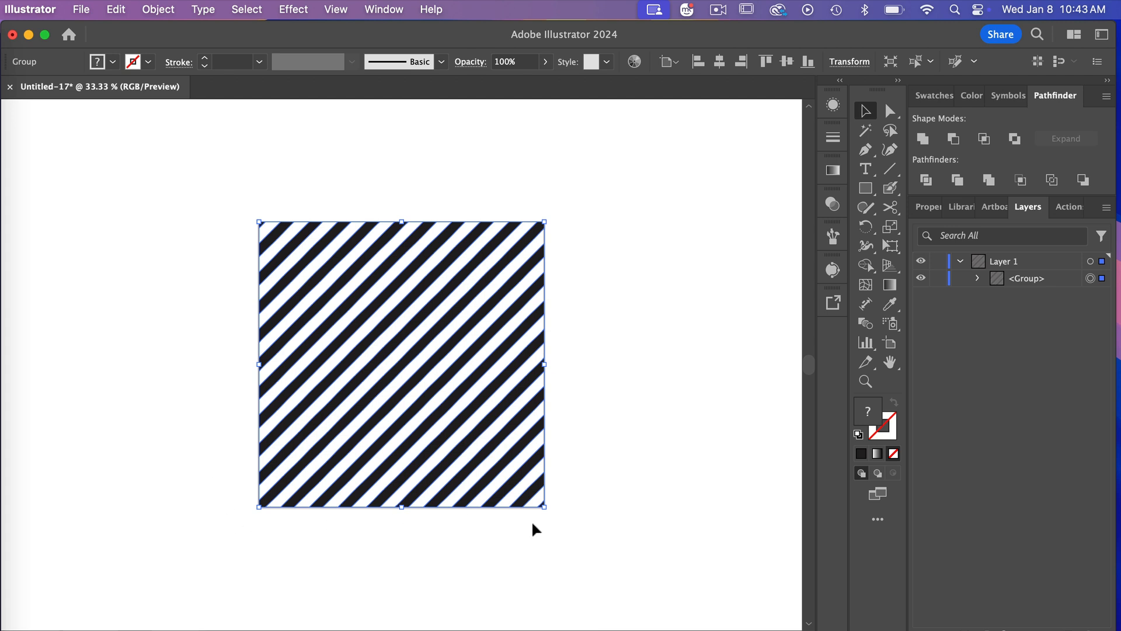
{"action": "left_click", "coordinate": [630, 327]}
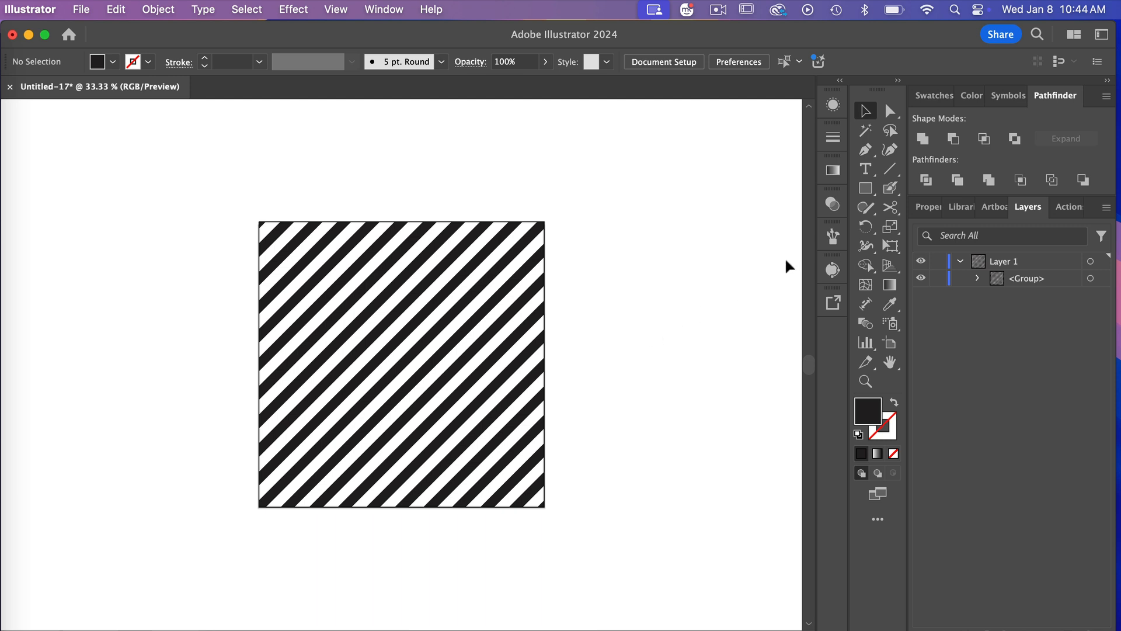
Create a 650 x 650 px square and center it horizontally and vertically on the artboard over the striped square
{"action": "left_click", "coordinate": [867, 191]}
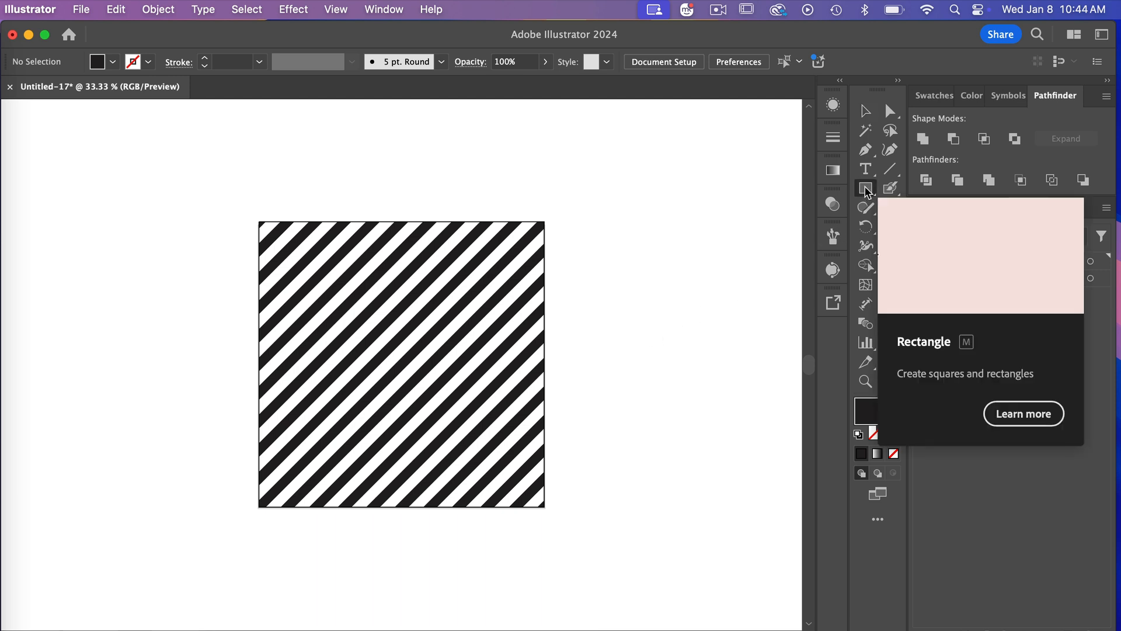
{"action": "left_click", "coordinate": [624, 266]}
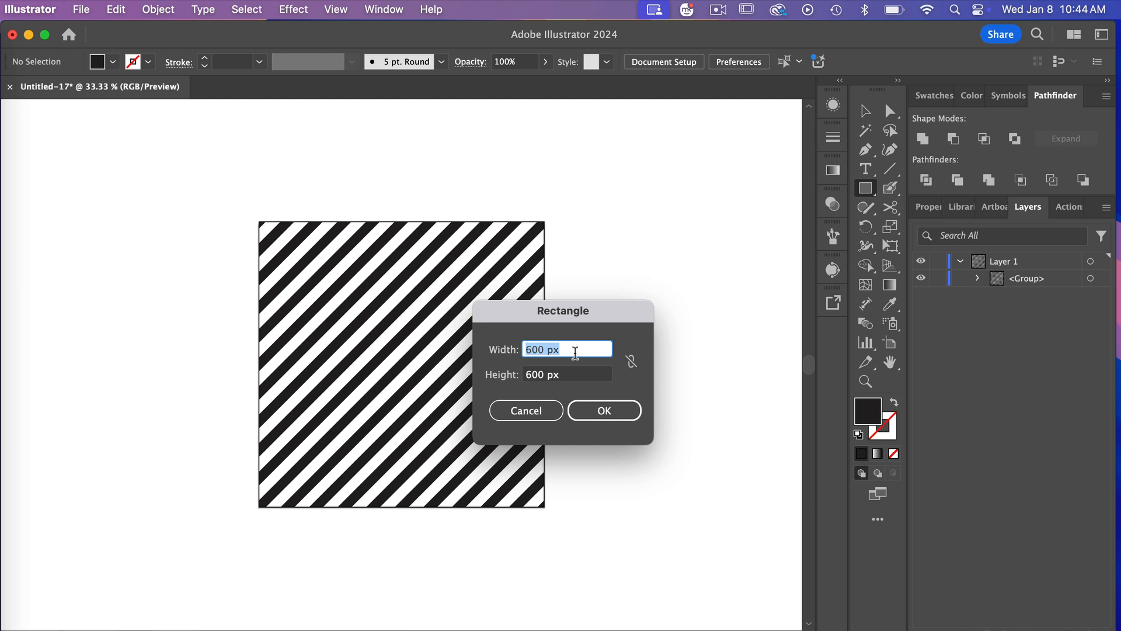
{"action": "type", "text": "650"}
{"action": "key", "text": "Tab"}
{"action": "type", "text": "650"}
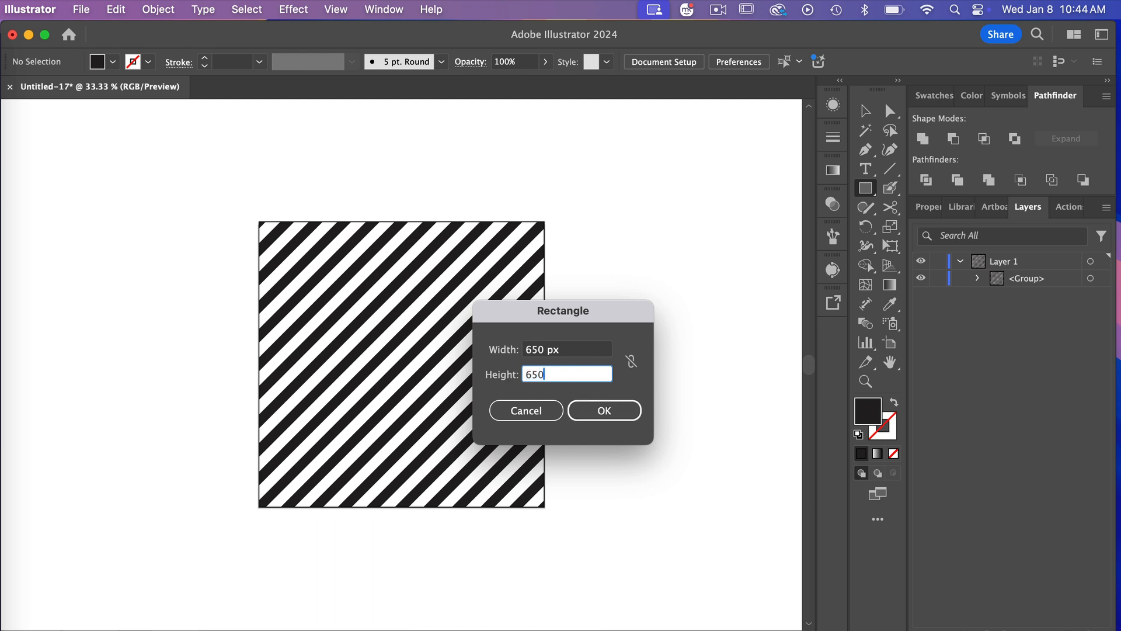
{"action": "left_click", "coordinate": [605, 410]}
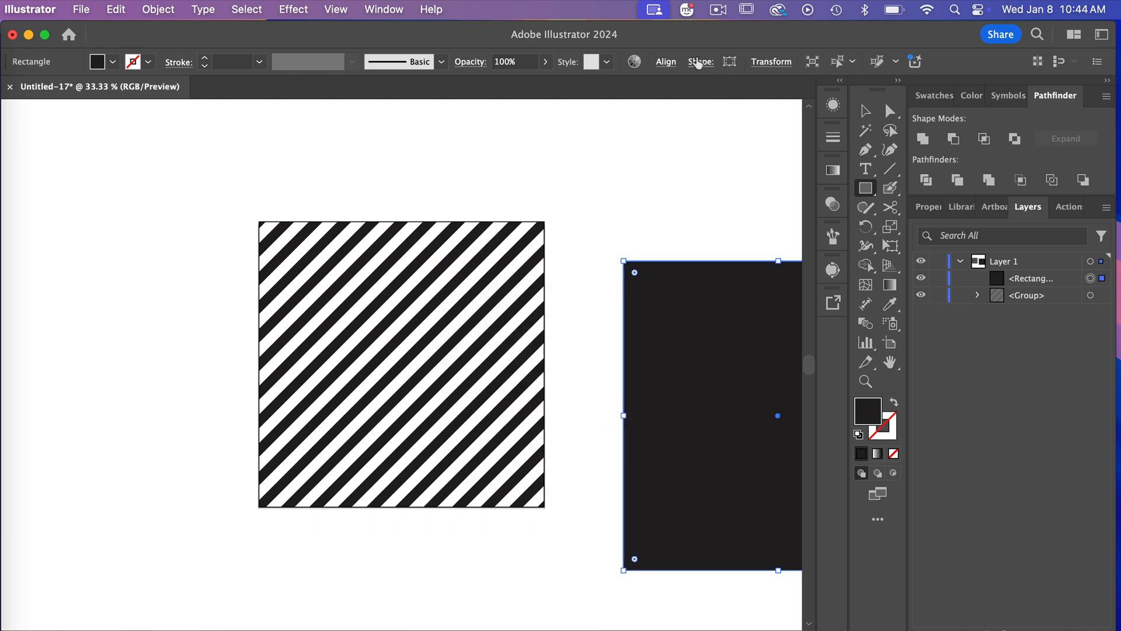
{"action": "left_click", "coordinate": [666, 61]}
{"action": "left_click", "coordinate": [523, 106]}
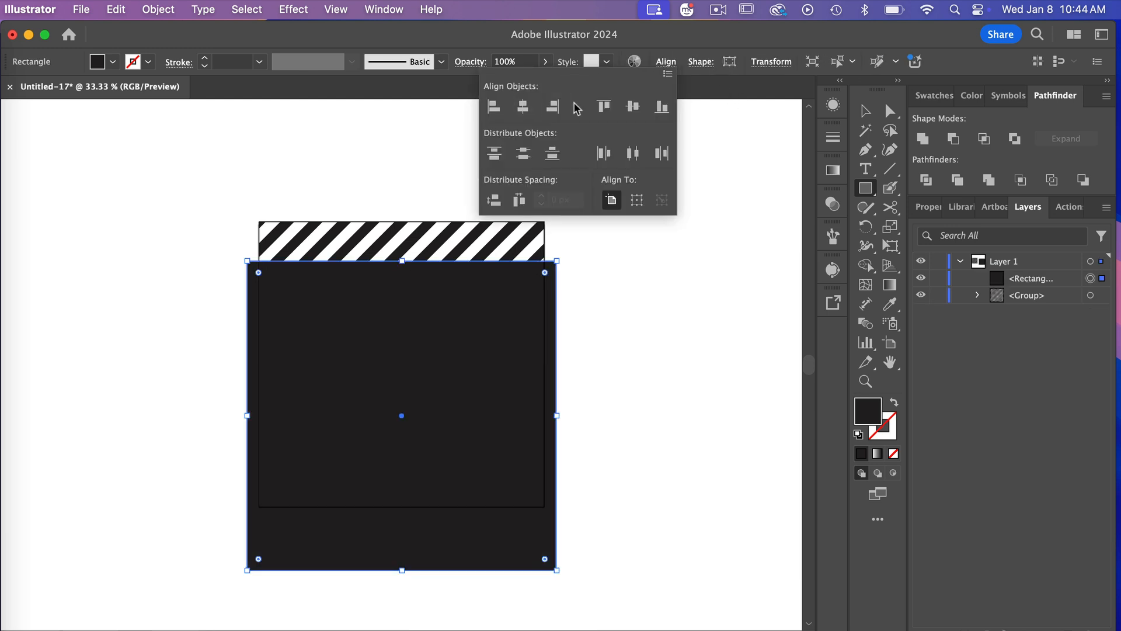
{"action": "left_click", "coordinate": [632, 107]}
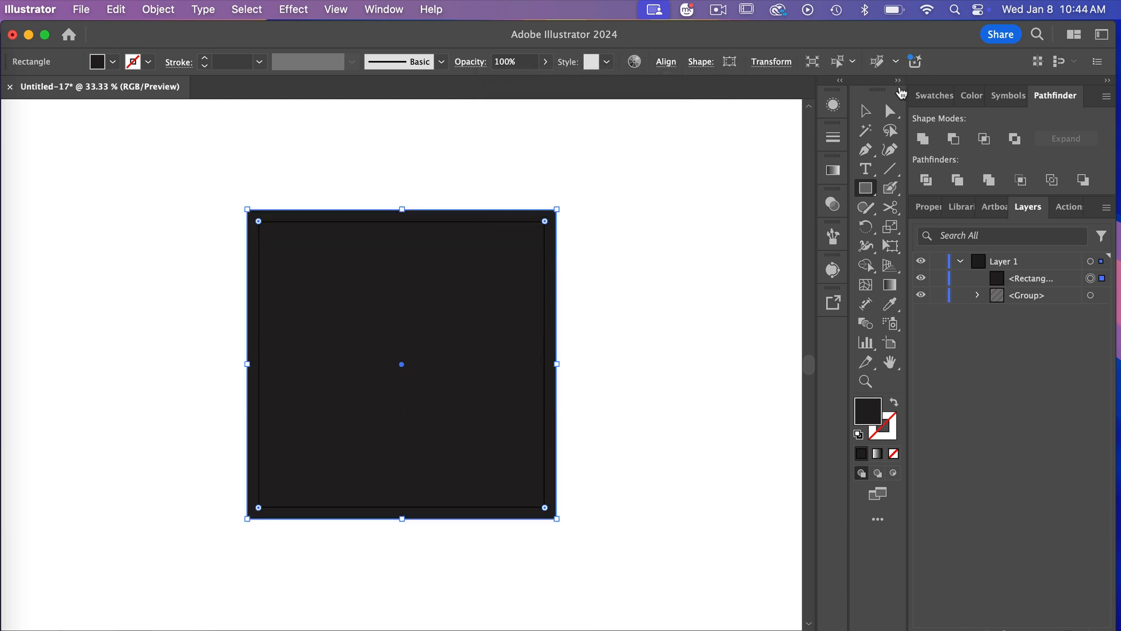
Fill the 650 px square with green and send it behind the diagonal stripes
{"action": "left_click", "coordinate": [934, 95]}
{"action": "left_click", "coordinate": [942, 158]}
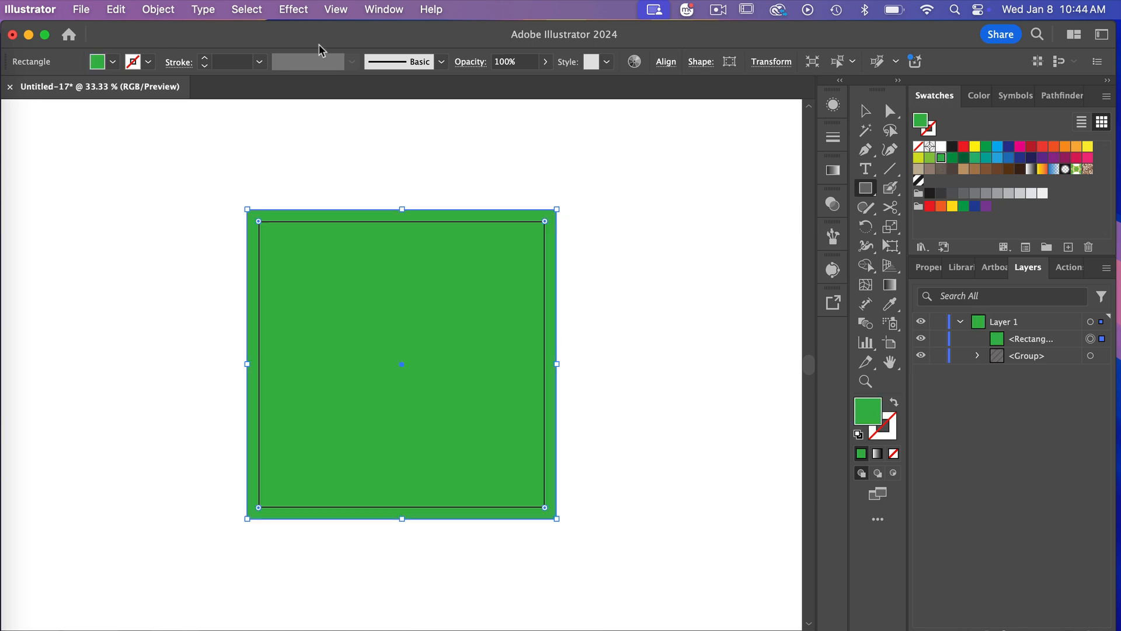
{"action": "left_click", "coordinate": [163, 10]}
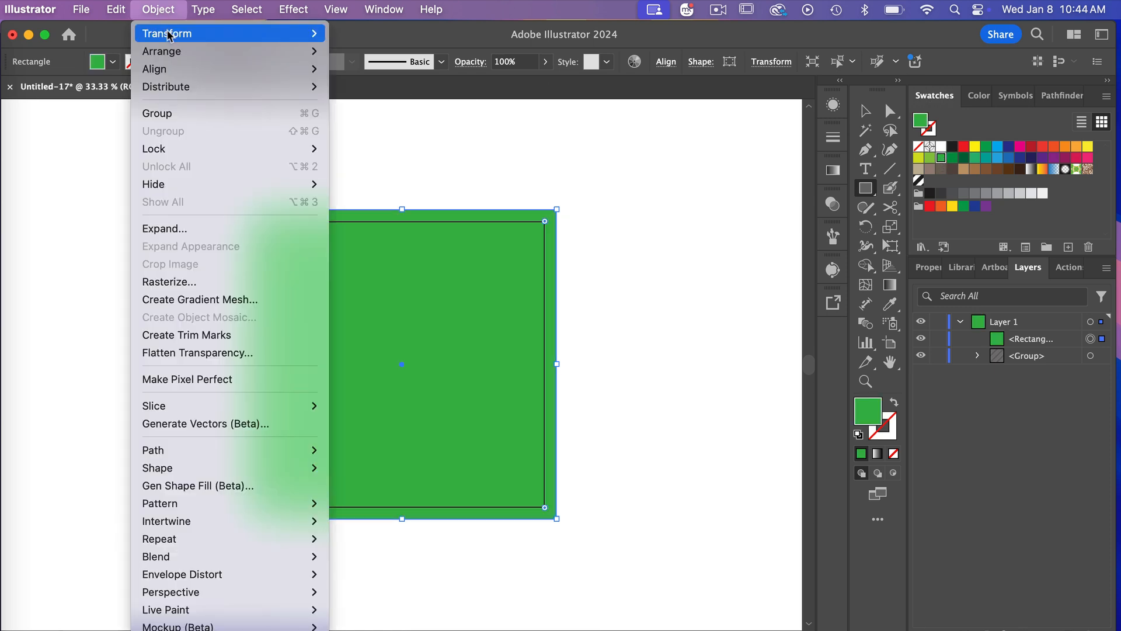
{"action": "mouse_move", "coordinate": [172, 52]}
{"action": "left_click", "coordinate": [350, 106]}
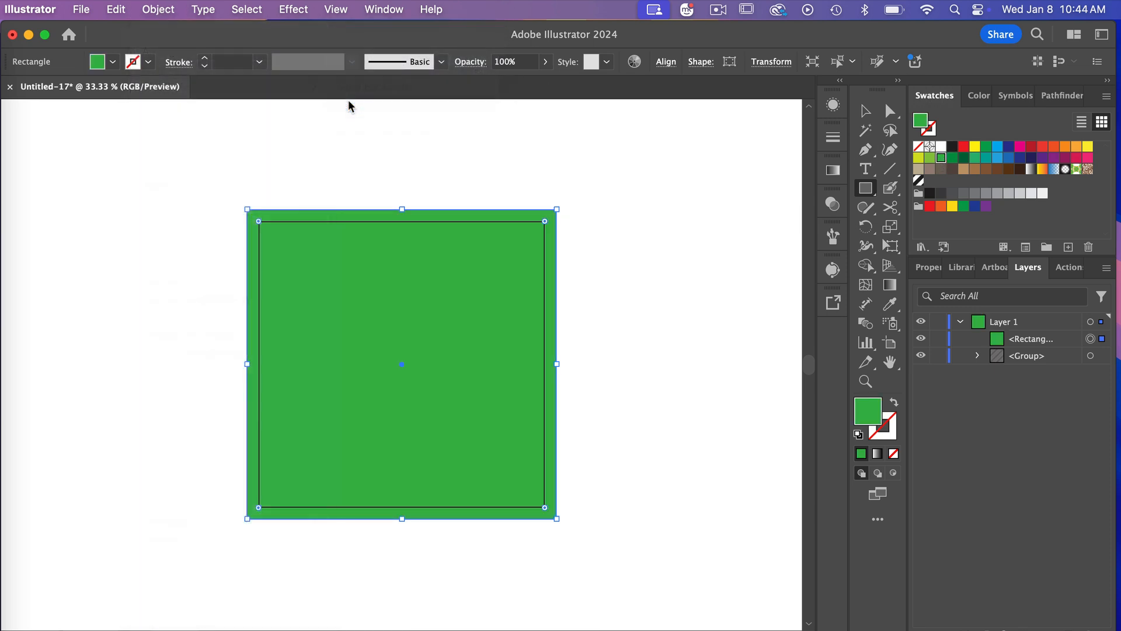
Try to subtract the striped group from the green square with Pathfinder Minus Front, and undo the operation
{"action": "left_click", "coordinate": [866, 110]}
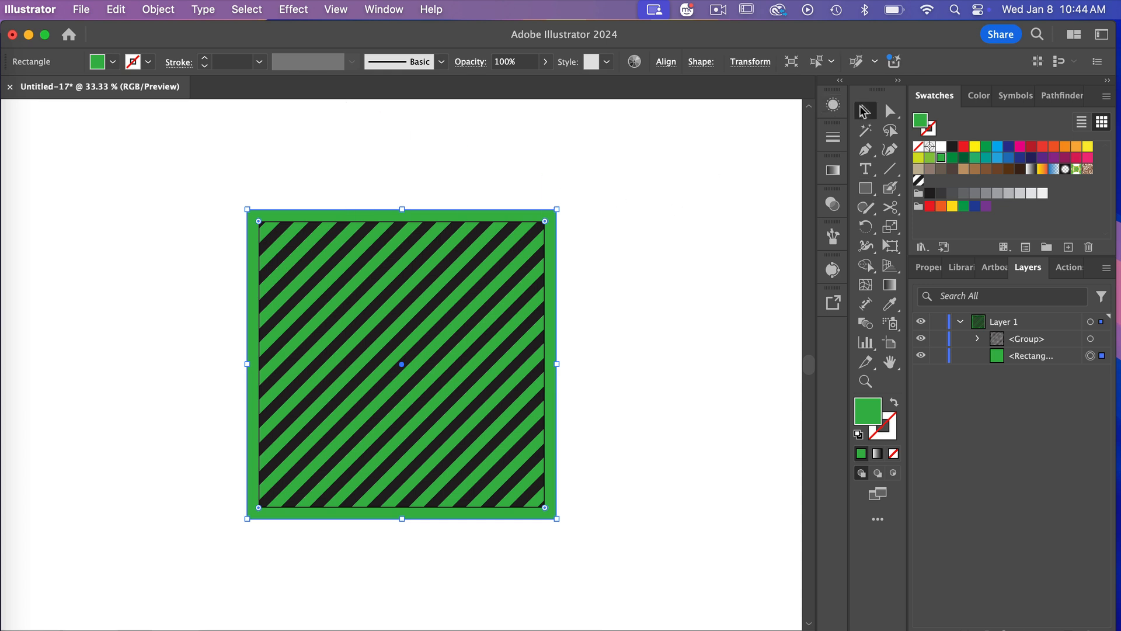
{"action": "left_click_drag", "start_coordinate": [200, 164], "coordinate": [615, 578]}
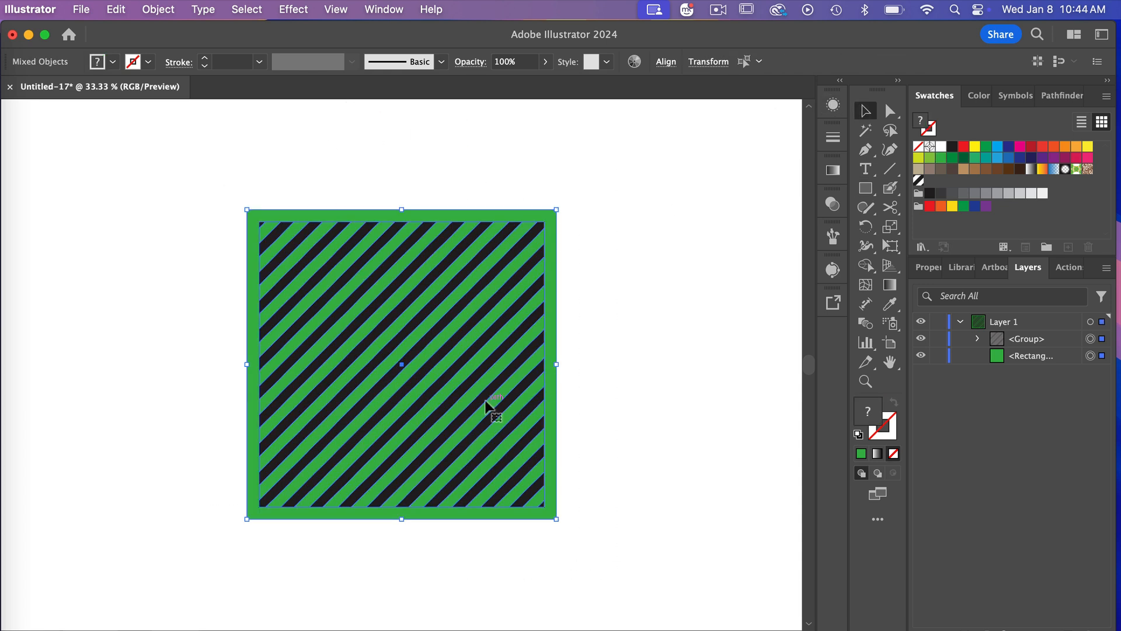
{"action": "left_click", "coordinate": [1060, 96]}
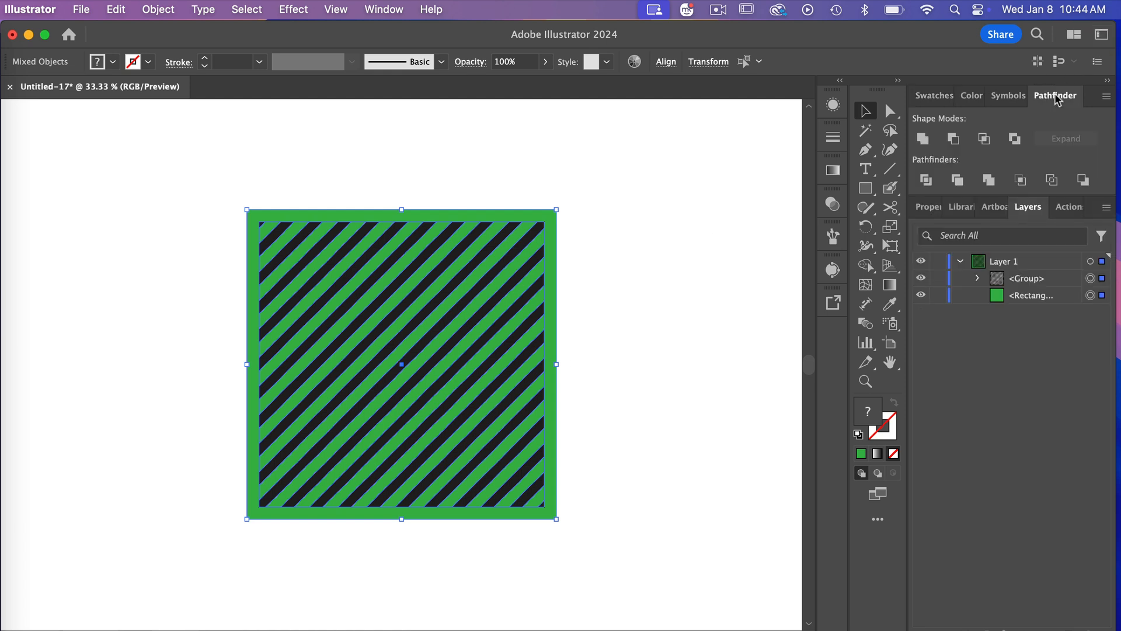
{"action": "left_click", "coordinate": [953, 140]}
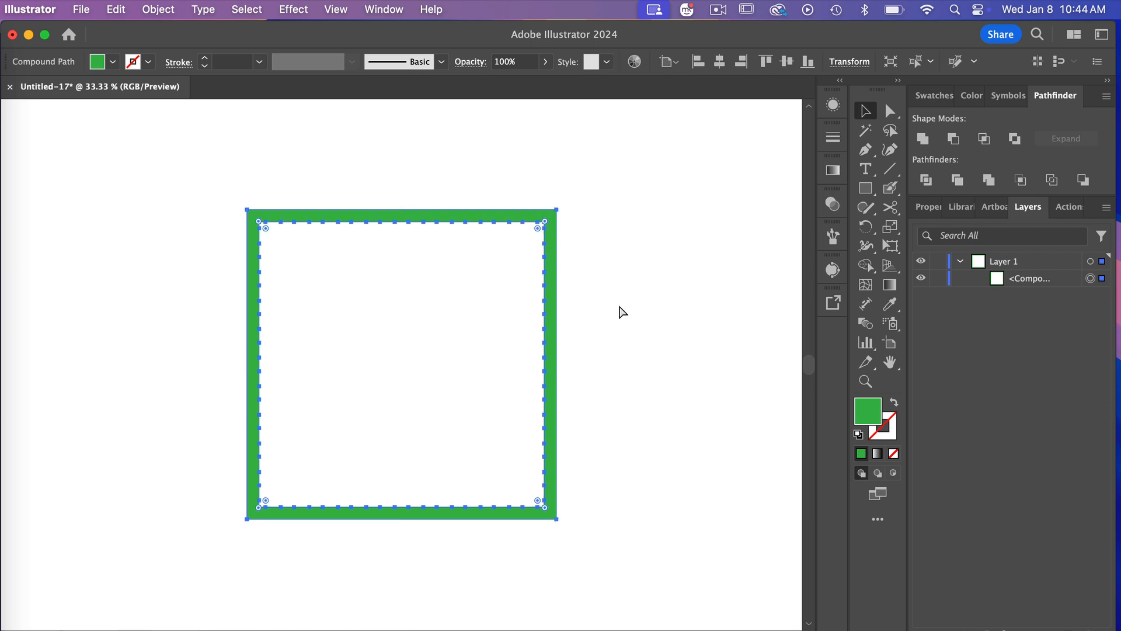
{"action": "key", "text": "super+z"}
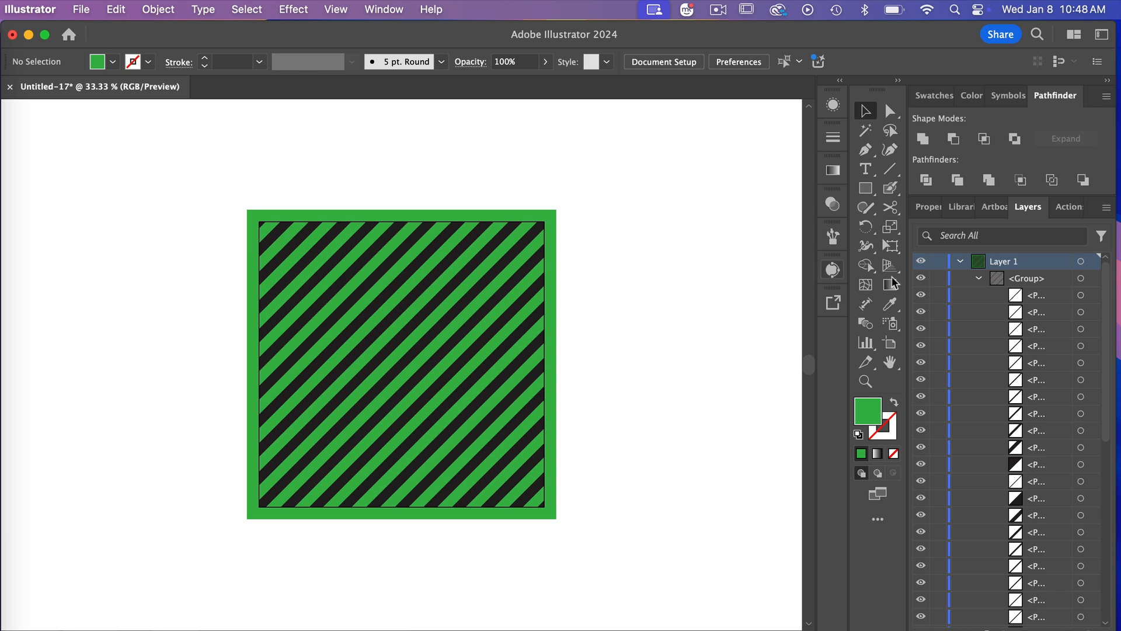
Delete all unfilled paths in the artwork, using a no-fill rectangle drawn beside the square as the Magic Wand sample
{"action": "left_click", "coordinate": [866, 190]}
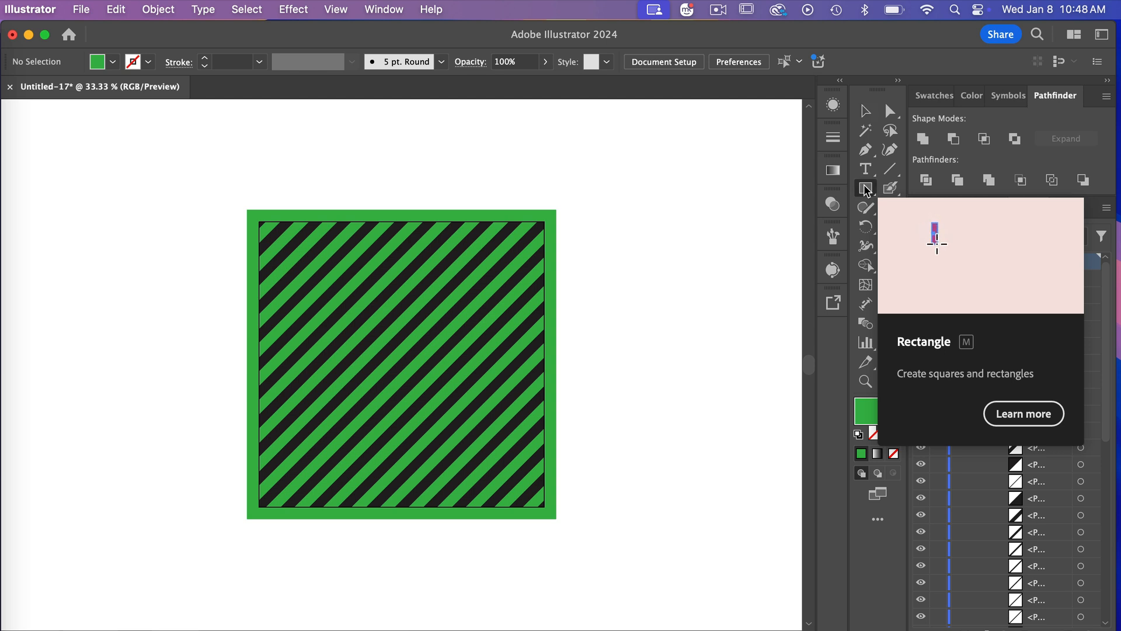
{"action": "left_click_drag", "start_coordinate": [605, 148], "coordinate": [723, 252]}
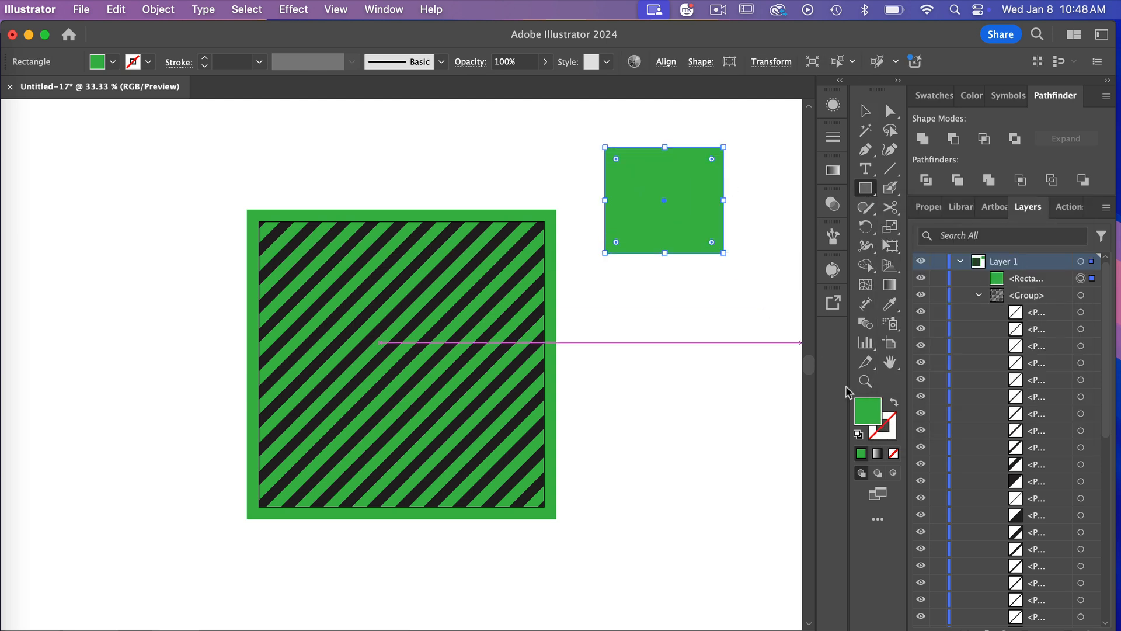
{"action": "left_click", "coordinate": [894, 454]}
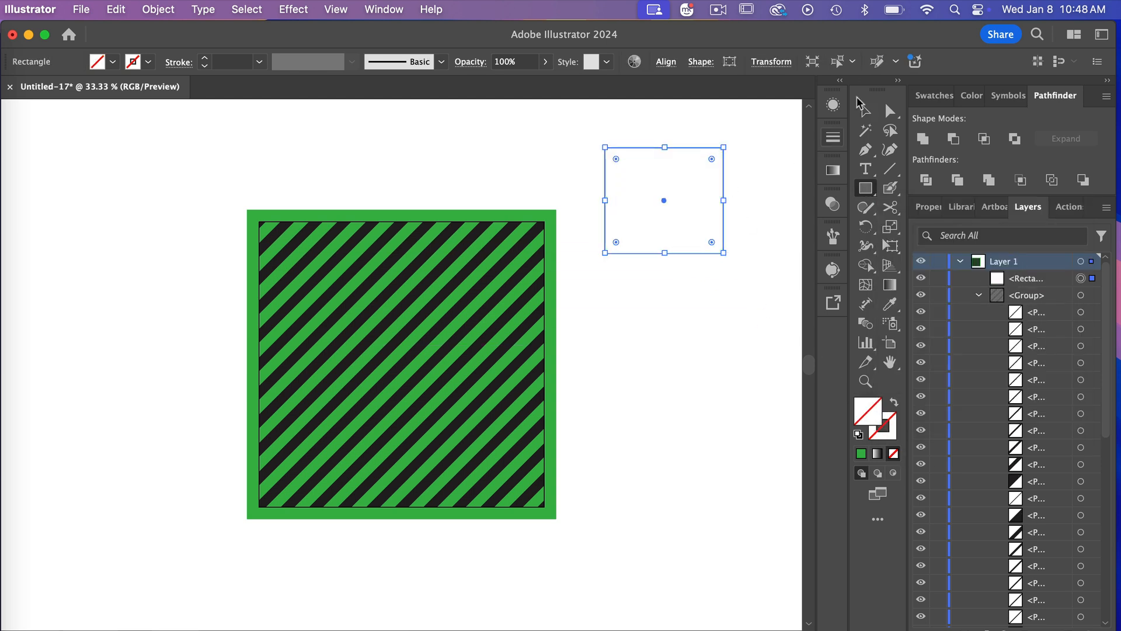
{"action": "left_click", "coordinate": [866, 129]}
{"action": "left_click", "coordinate": [692, 147]}
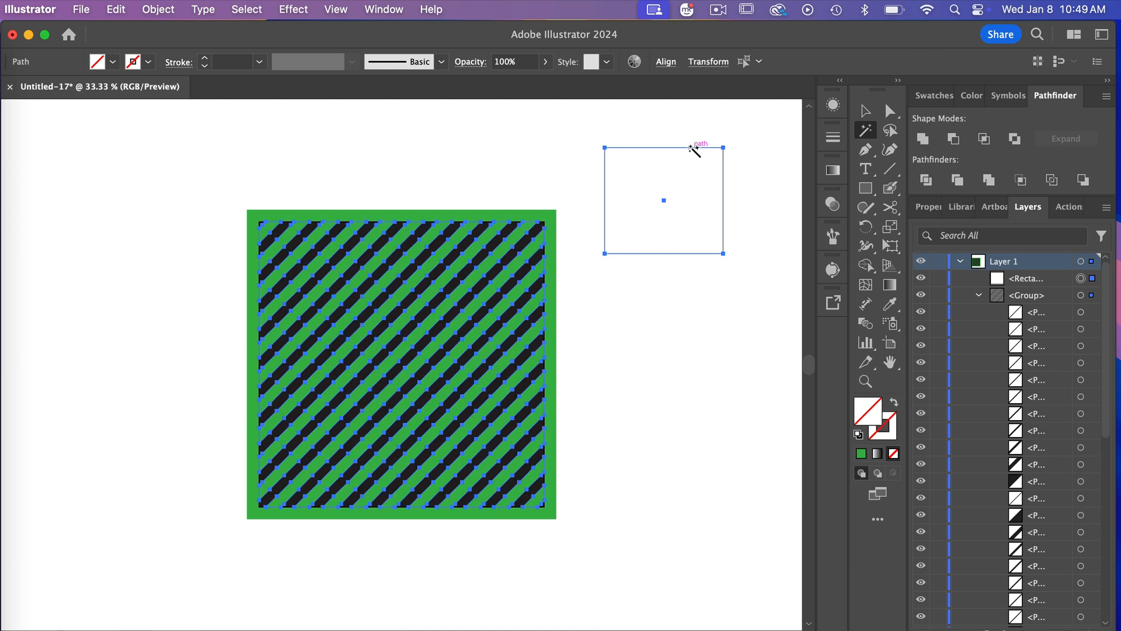
{"action": "key", "text": "Delete"}
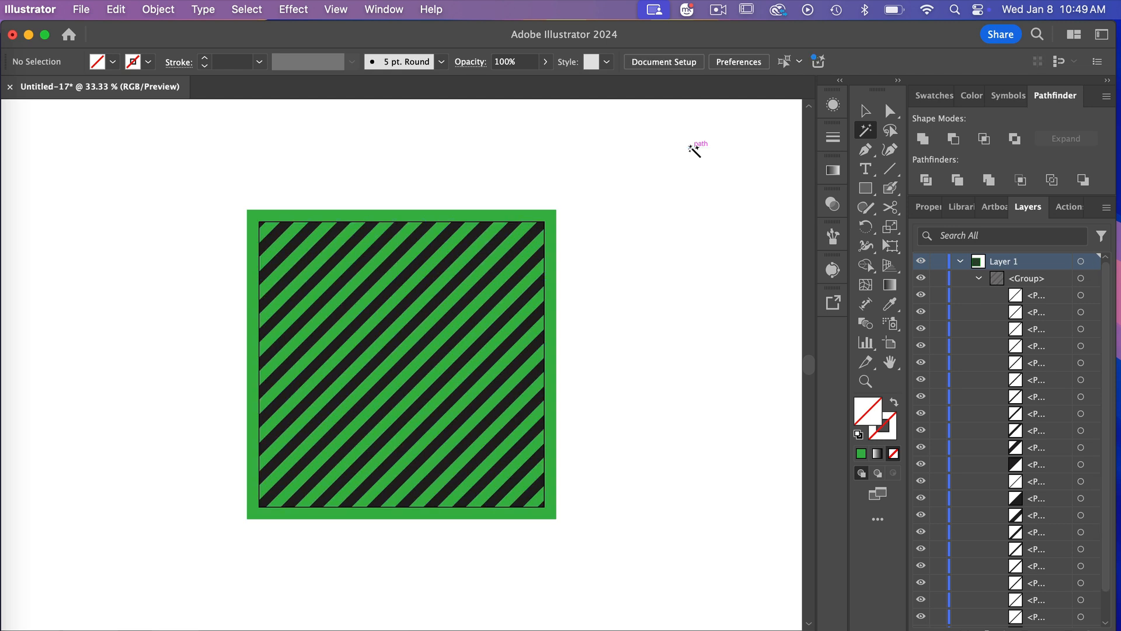
Select the stripes with the green square and cut the stripes out of it using Pathfinder Minus Front
{"action": "left_click", "coordinate": [866, 111]}
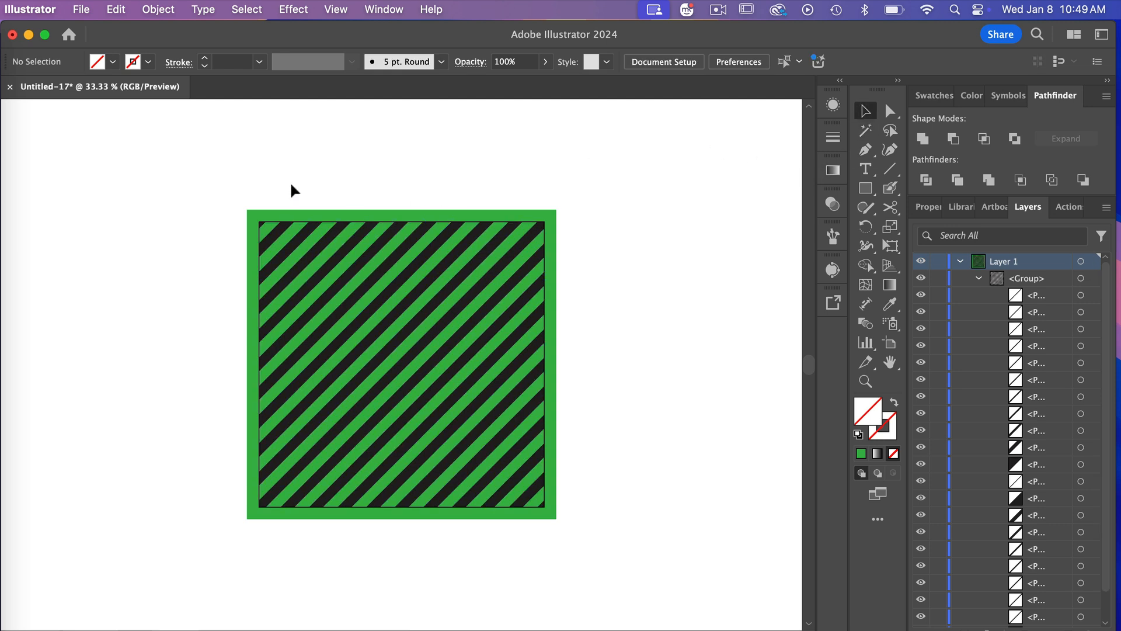
{"action": "left_click_drag", "start_coordinate": [209, 170], "coordinate": [613, 564]}
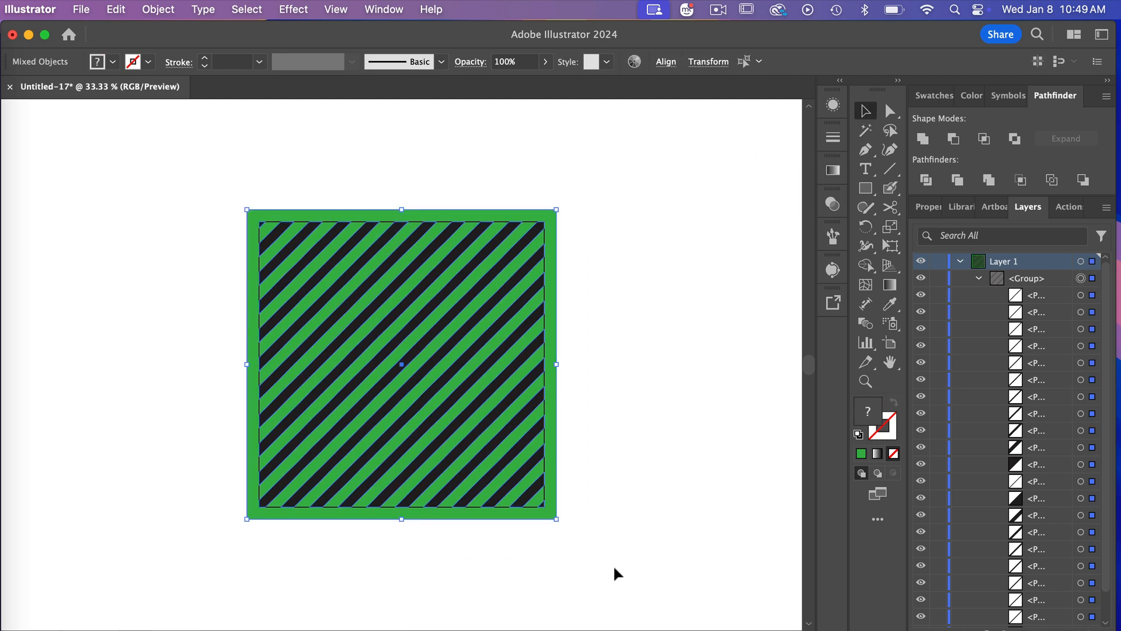
{"action": "left_click", "coordinate": [954, 140]}
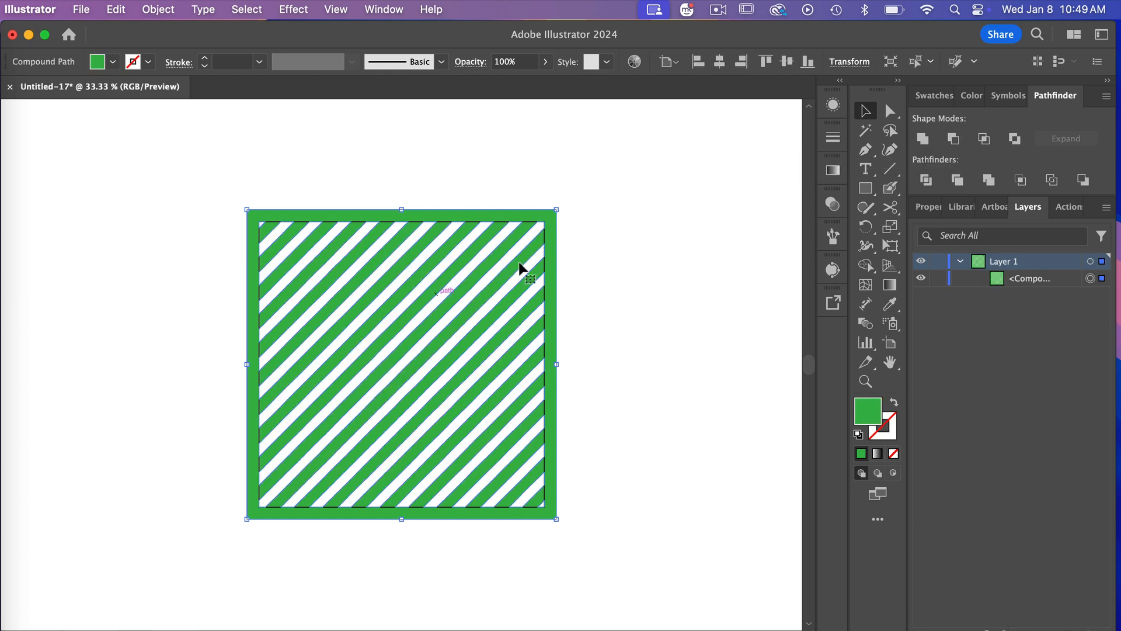
{"action": "left_click", "coordinate": [615, 245]}
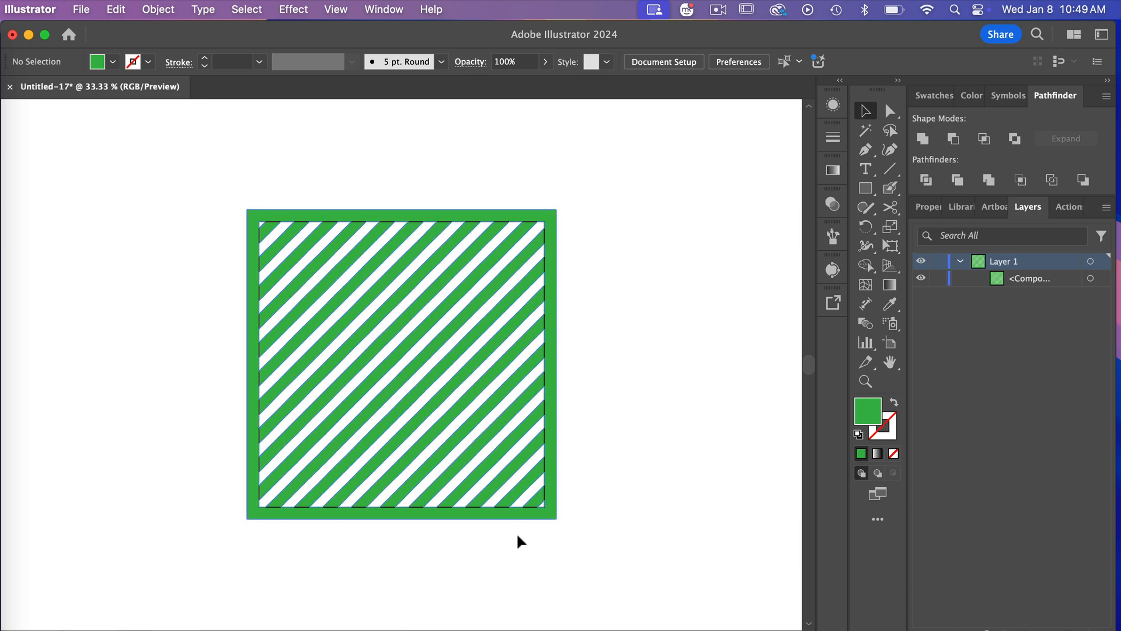
Change the fill of the striped stencil shape to black
{"action": "left_click", "coordinate": [554, 406]}
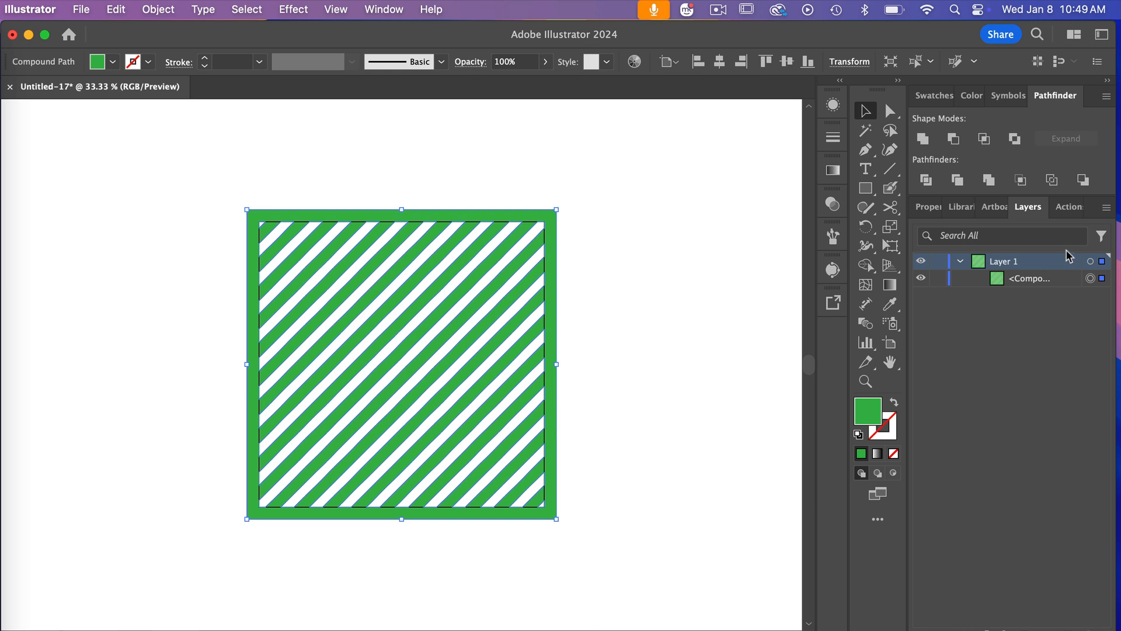
{"action": "left_click", "coordinate": [933, 96]}
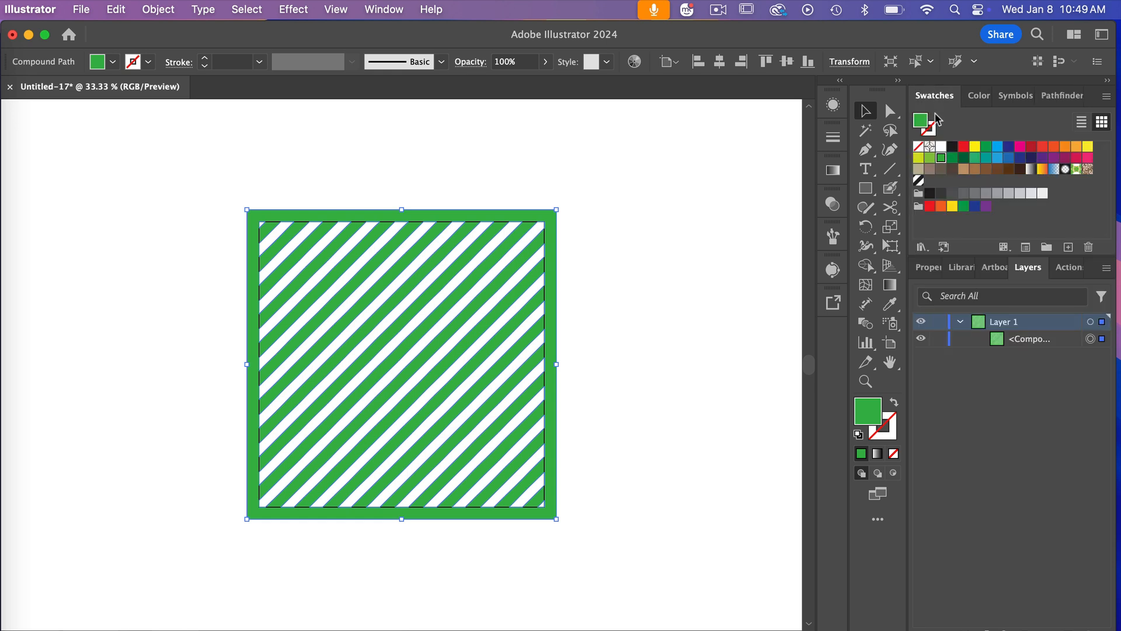
{"action": "left_click", "coordinate": [953, 147]}
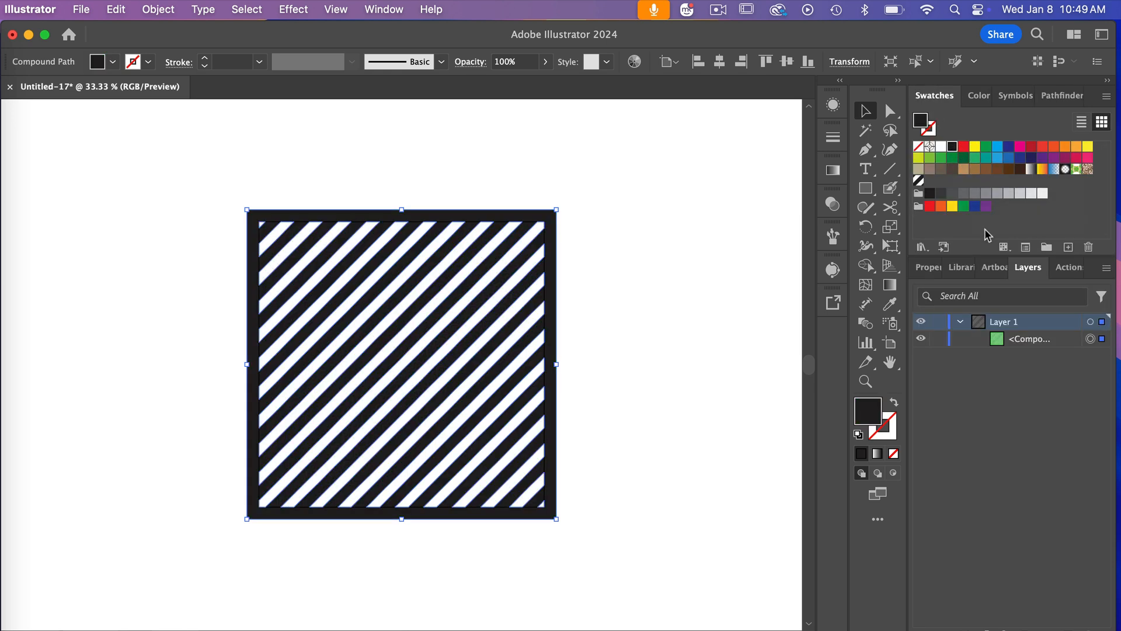
Set the stencil shape's width and height to 600 px and deselect it
{"action": "left_click", "coordinate": [928, 267]}
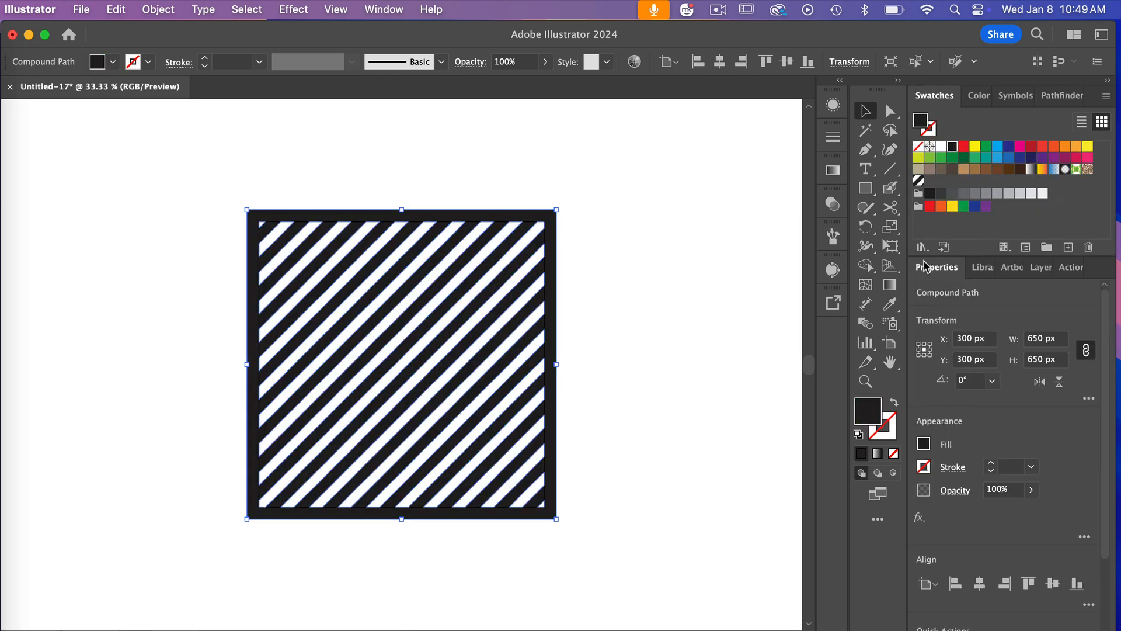
{"action": "left_click", "coordinate": [1035, 342]}
{"action": "type", "text": "600"}
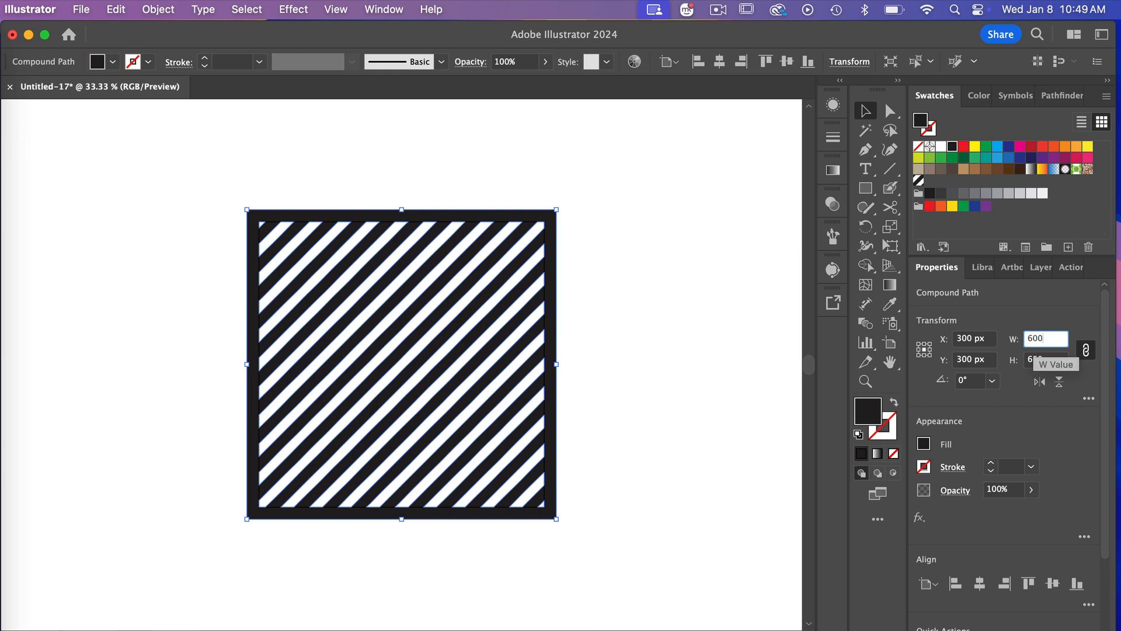
{"action": "left_click", "coordinate": [1037, 359]}
{"action": "type", "text": "600"}
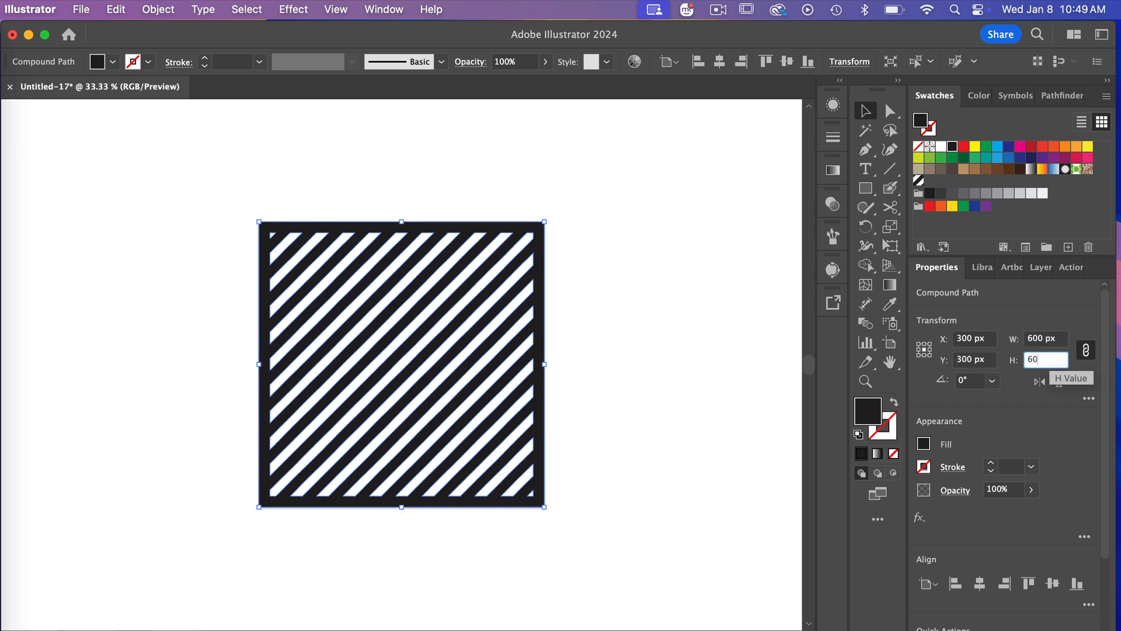
{"action": "key", "text": "Return"}
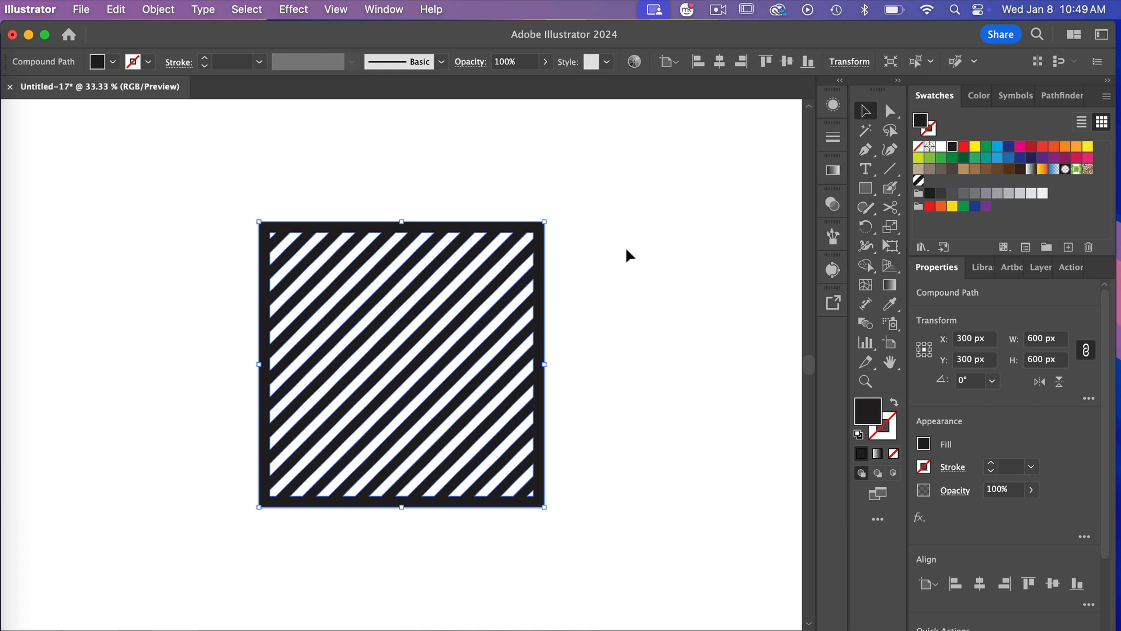
{"action": "left_click", "coordinate": [625, 255]}
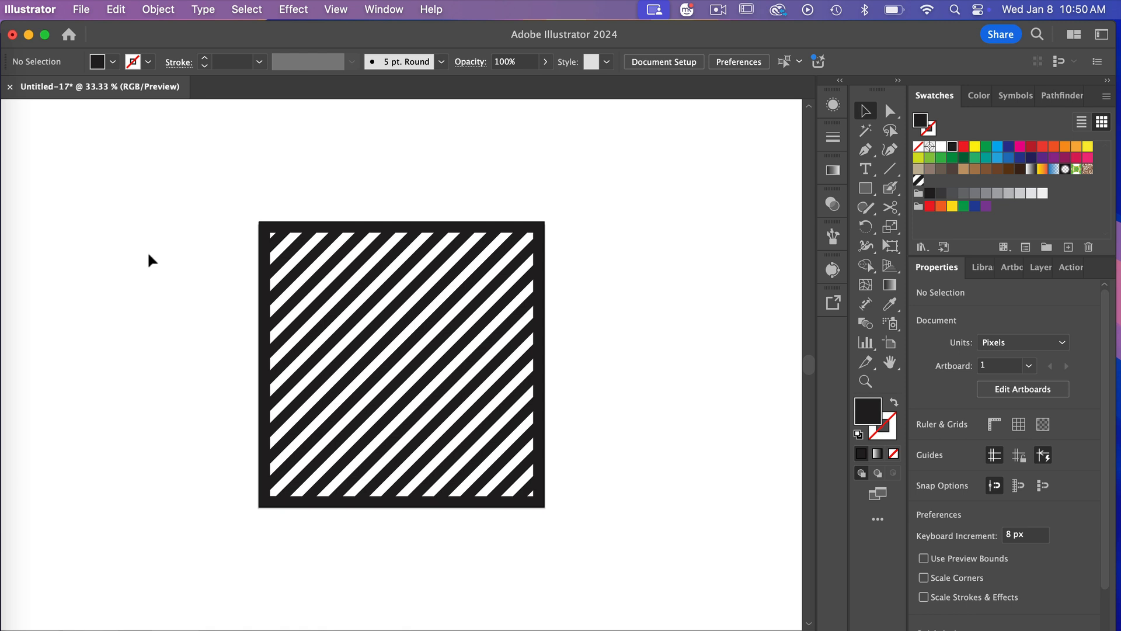
Start saving a copy of the document and create a new folder named Stripes-stencil inside Stencils for it
{"action": "left_click", "coordinate": [82, 9]}
{"action": "left_click", "coordinate": [130, 204]}
{"action": "left_click", "coordinate": [411, 444]}
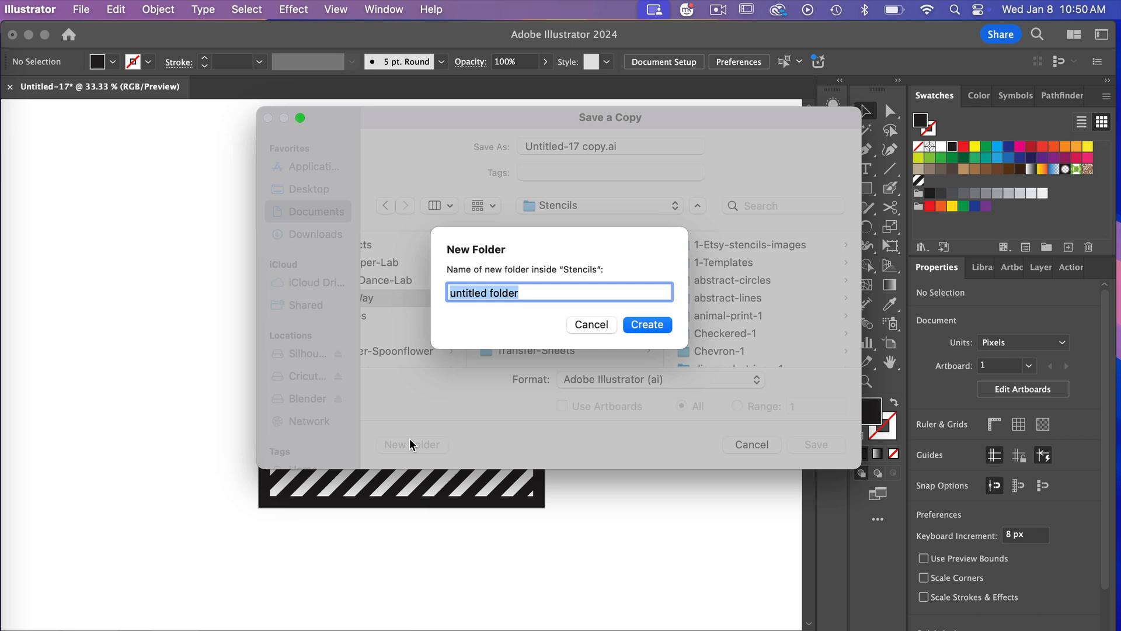
{"action": "type", "text": "Stri"}
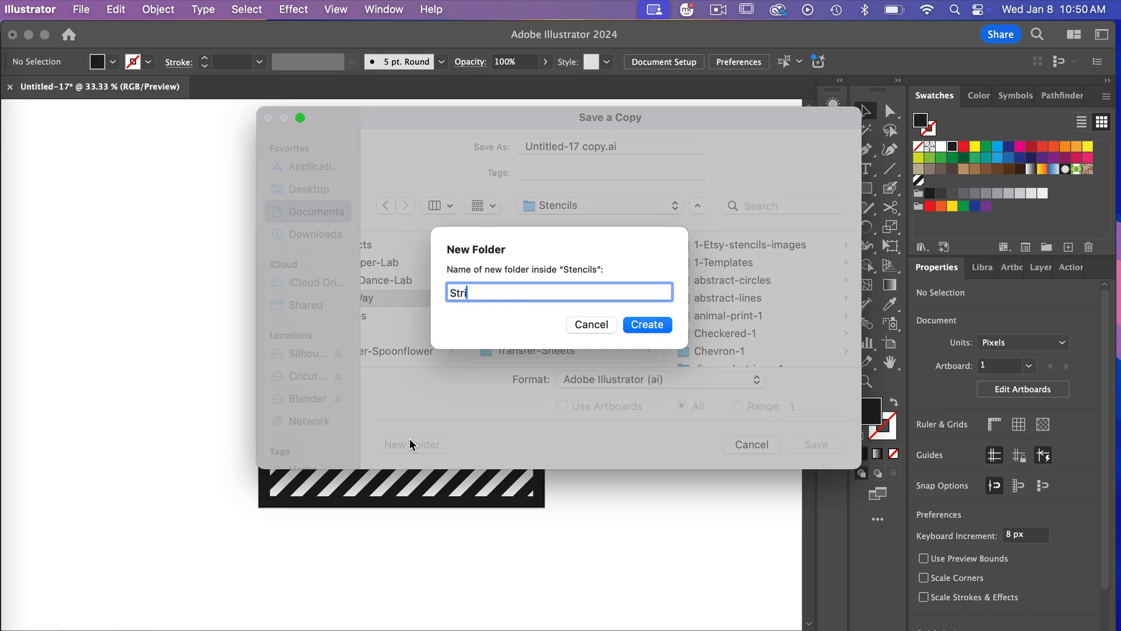
{"action": "type", "text": "pes-stencil"}
{"action": "left_click", "coordinate": [629, 325]}
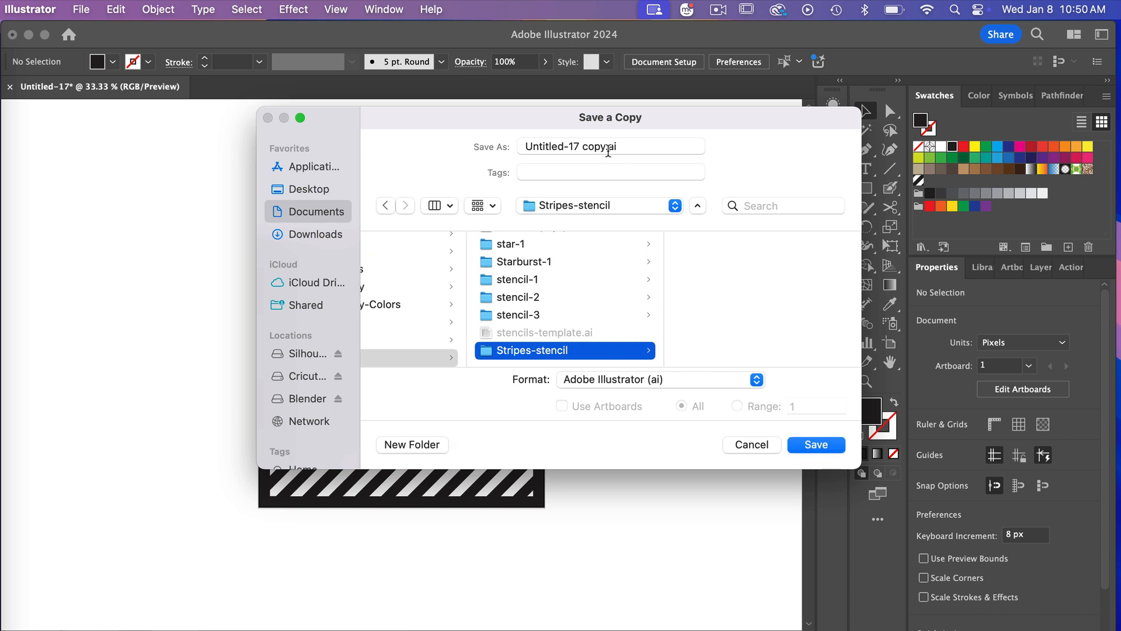
Name the copy diagonal-stripes-stencil, choose the SVG (svg) format and proceed to the SVG options
{"action": "left_click", "coordinate": [605, 150]}
{"action": "type", "text": "diagonal-stripes"}
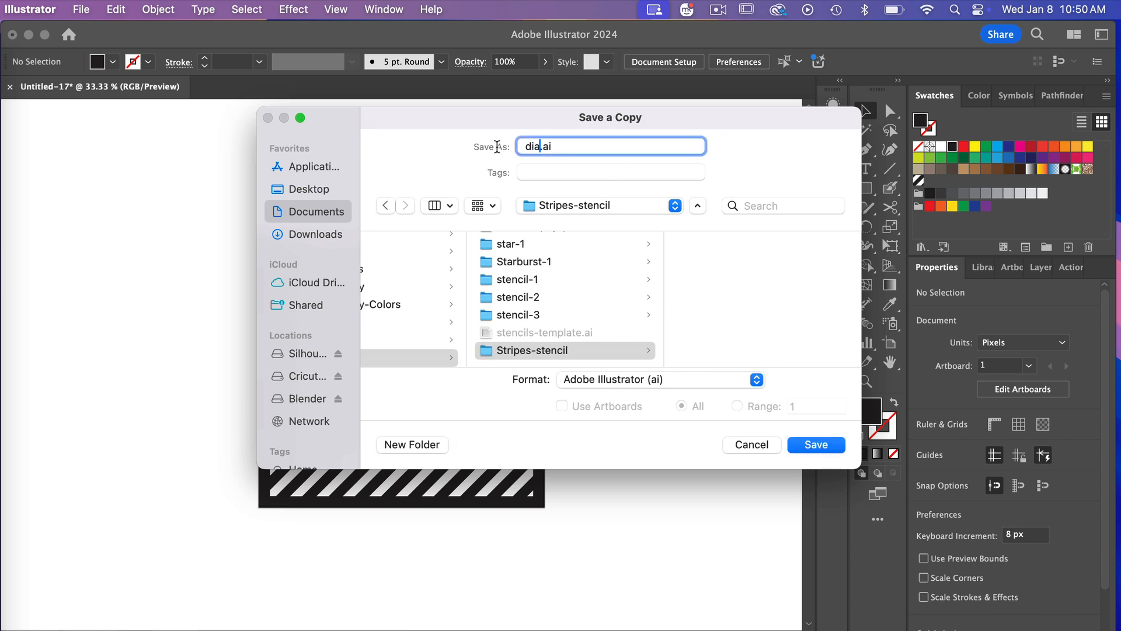
{"action": "type", "text": "-stencil"}
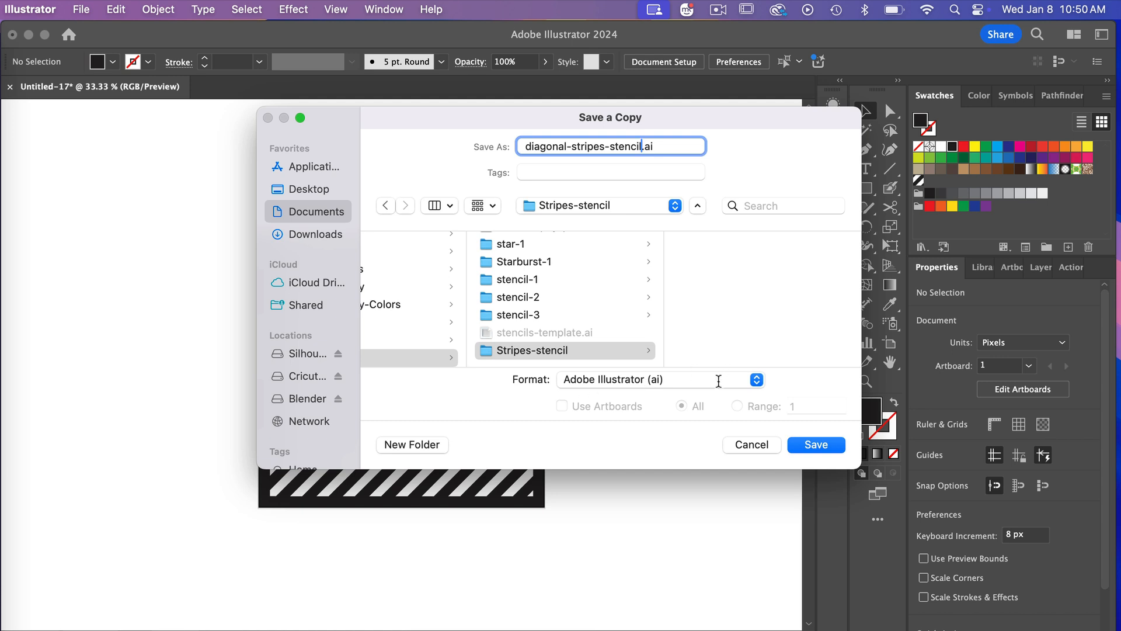
{"action": "left_click", "coordinate": [719, 381]}
{"action": "left_click", "coordinate": [608, 467]}
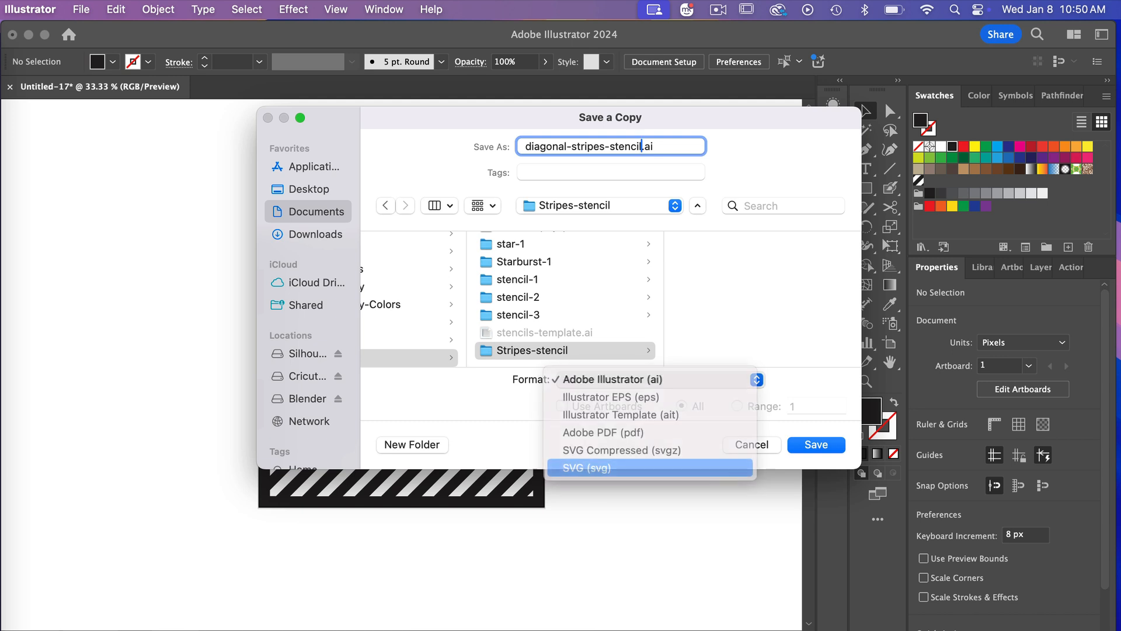
{"action": "left_click", "coordinate": [819, 447]}
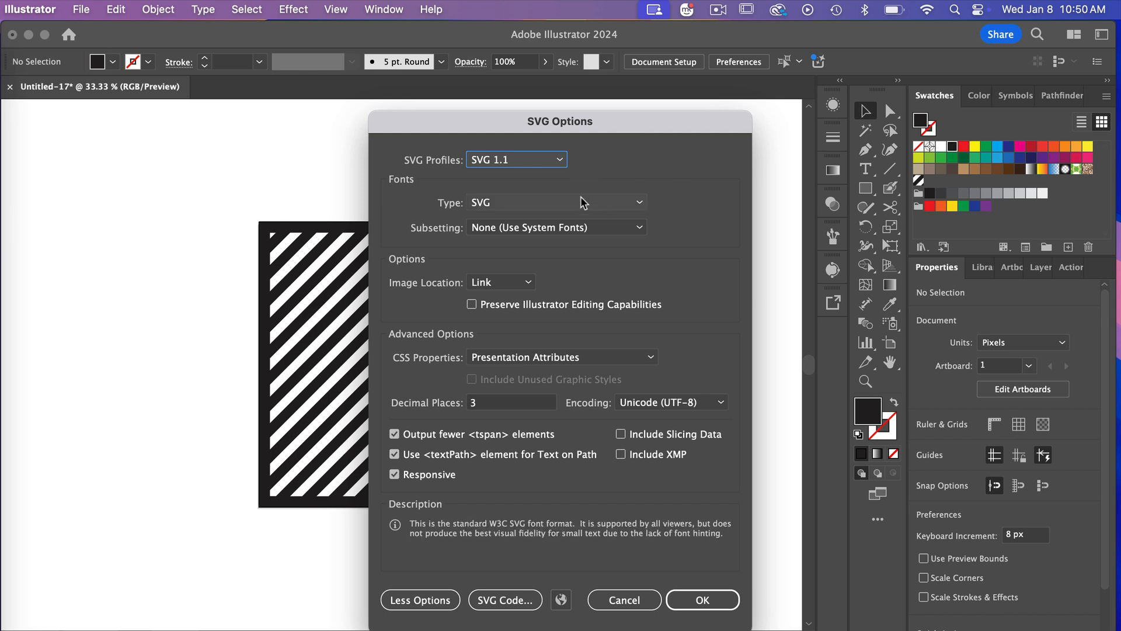
Save the SVG with profile SVG 1.1, font type SVG and CSS properties as Presentation Attributes, keeping 3 decimal places
{"action": "left_click", "coordinate": [543, 159]}
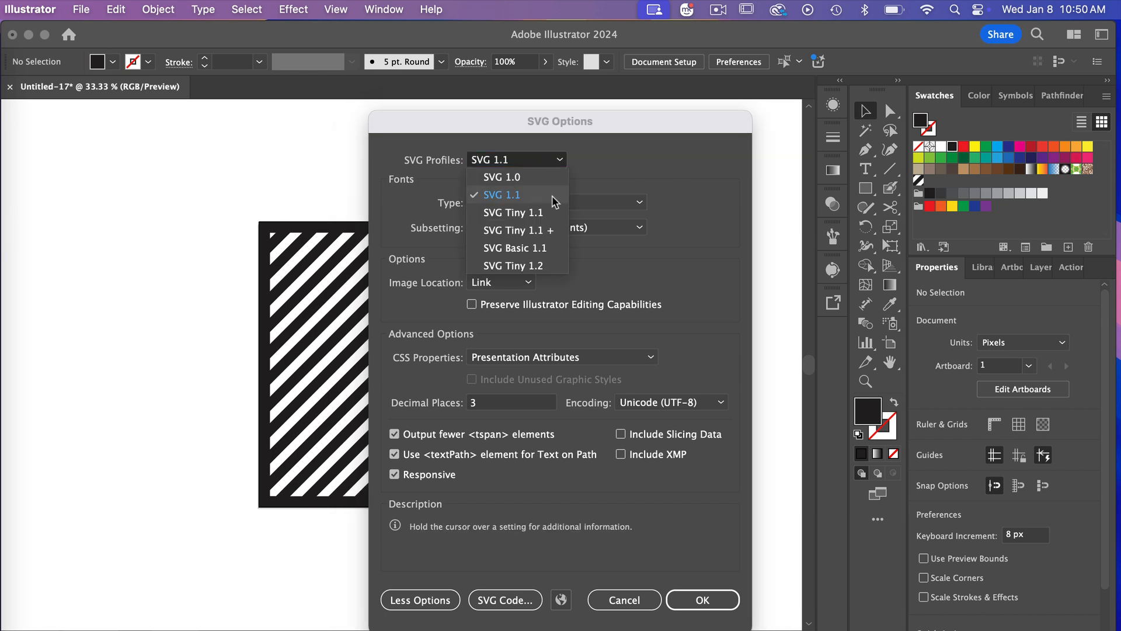
{"action": "left_click", "coordinate": [518, 194]}
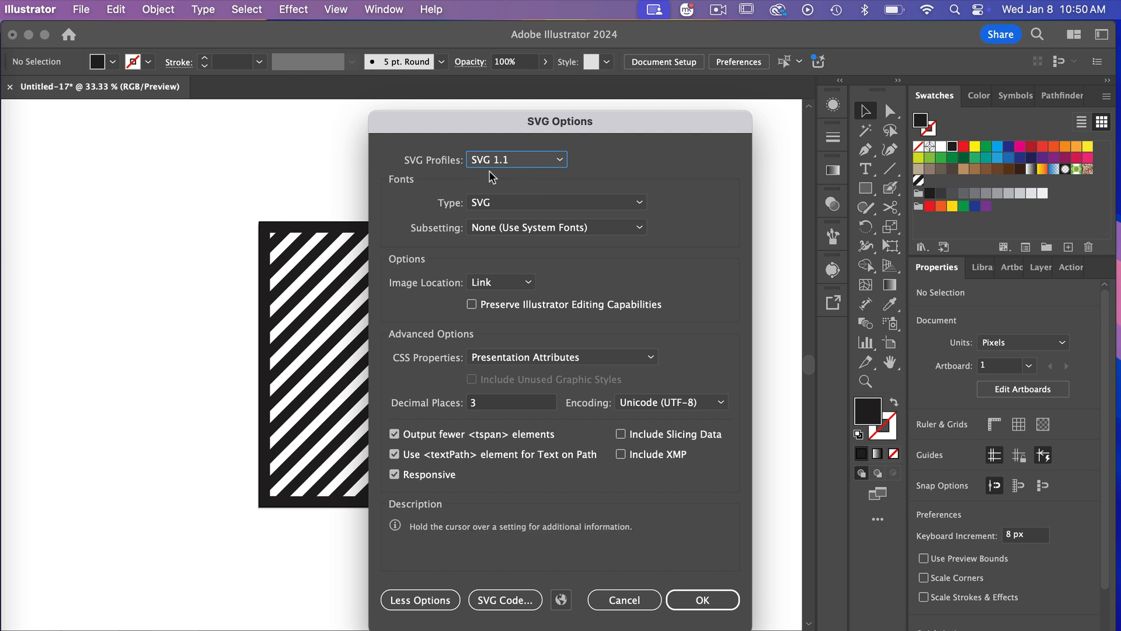
{"action": "left_click", "coordinate": [487, 205]}
{"action": "left_click", "coordinate": [558, 198]}
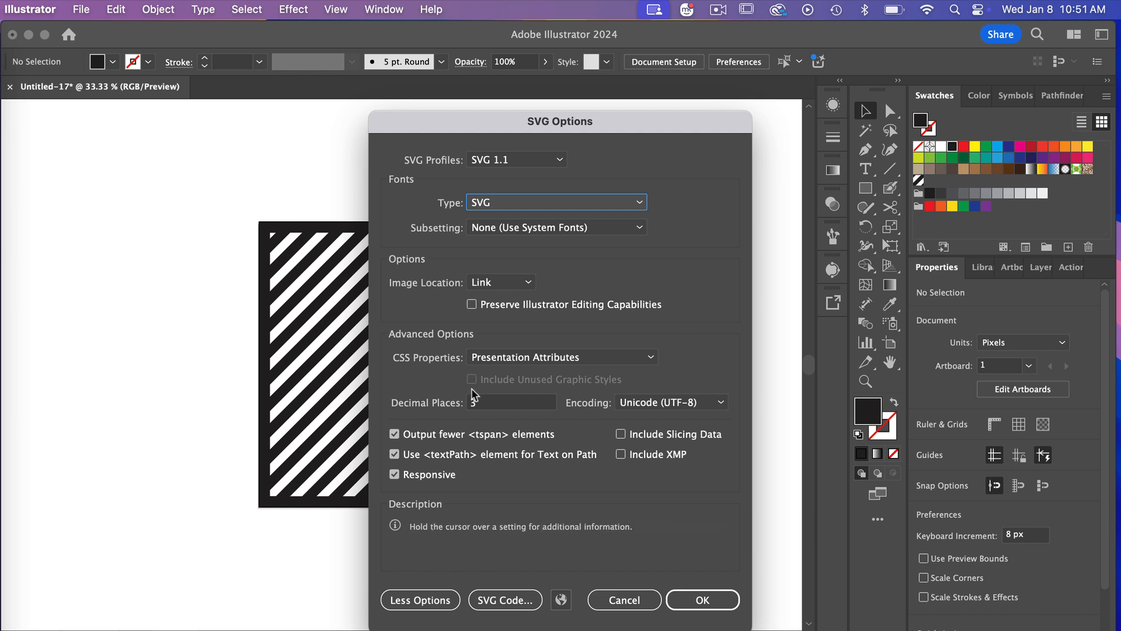
{"action": "left_click", "coordinate": [552, 358]}
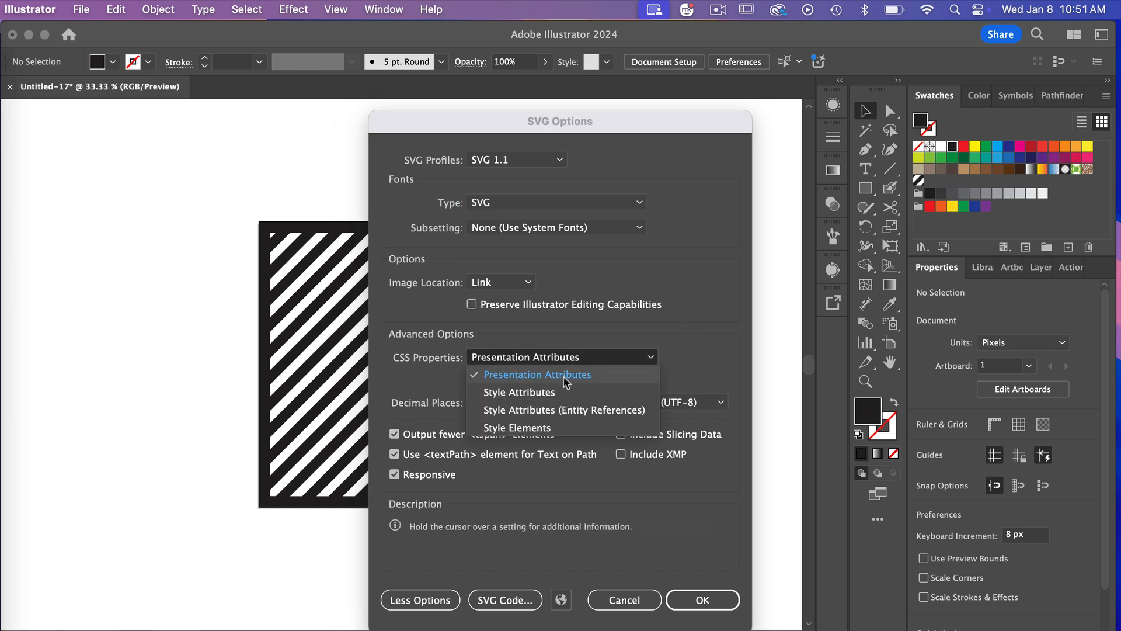
{"action": "left_click", "coordinate": [672, 374]}
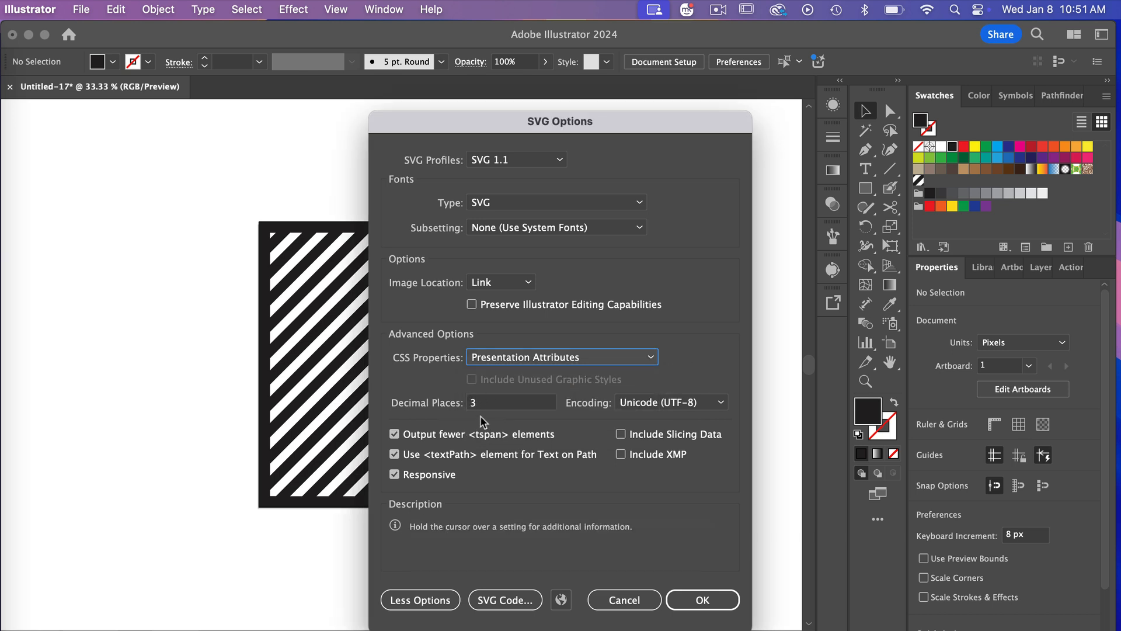
{"action": "mouse_move", "coordinate": [489, 411]}
{"action": "left_click", "coordinate": [710, 604]}
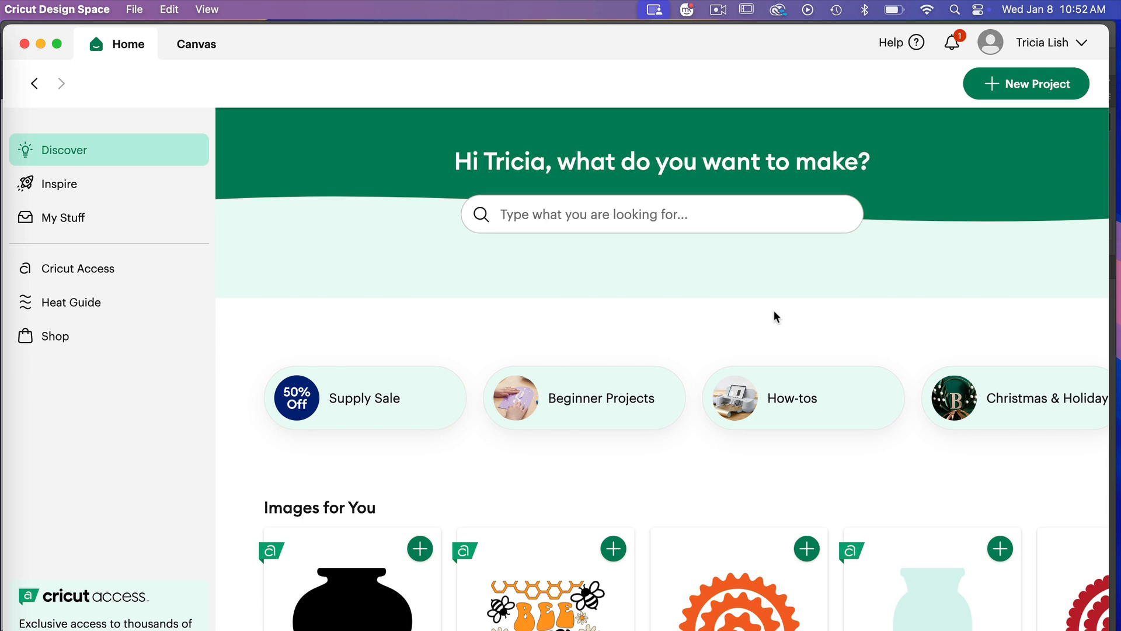
Switch to Cricut Design Space, start a new project and upload diagonal-stripes-stencil.svg from the Stripes-stencil folder onto the canvas
{"action": "left_click", "coordinate": [1034, 87]}
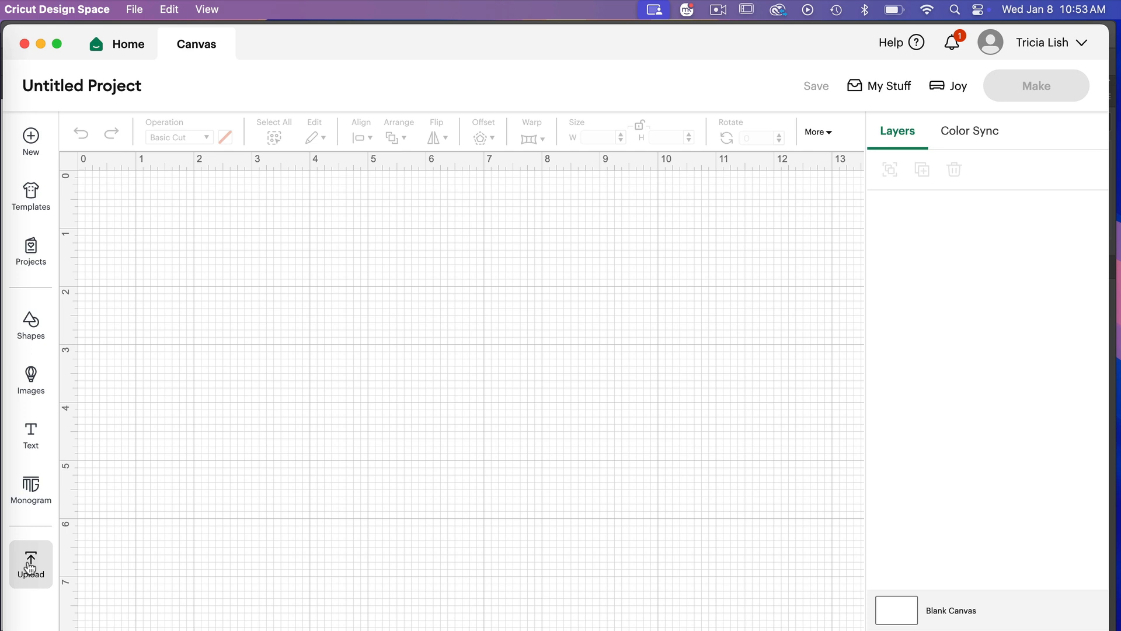
{"action": "left_click", "coordinate": [31, 565]}
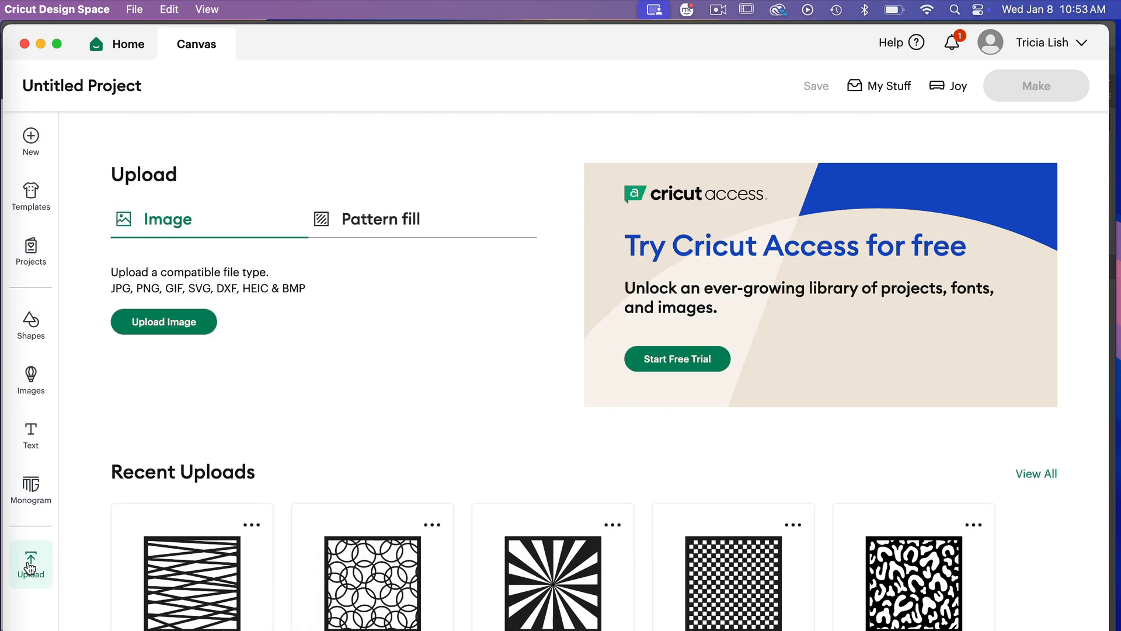
{"action": "left_click", "coordinate": [161, 326]}
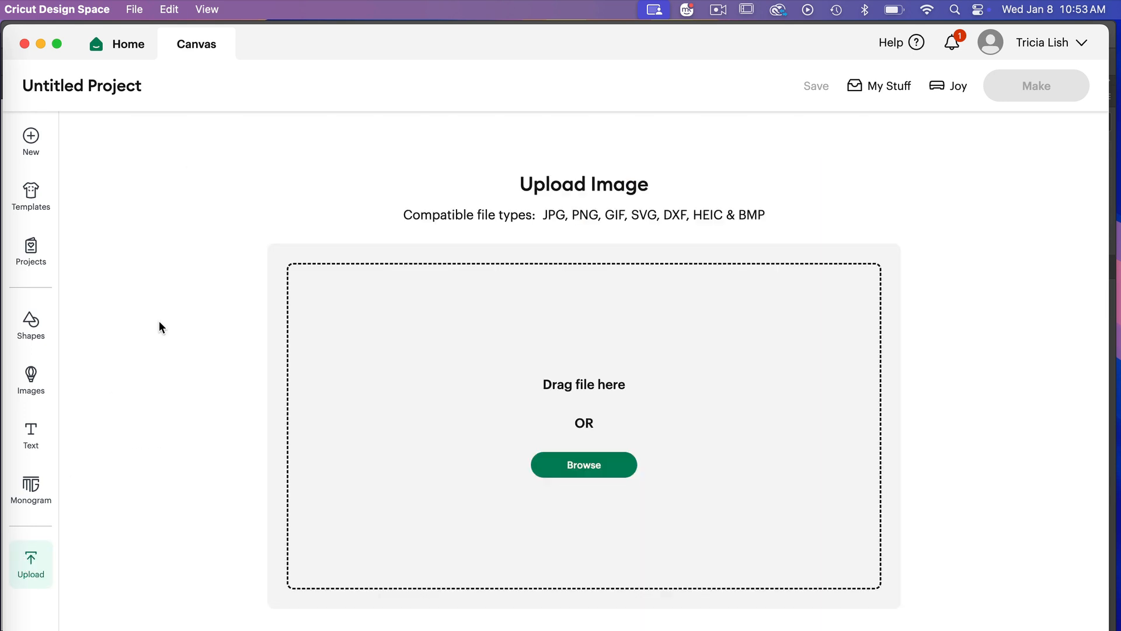
{"action": "left_click", "coordinate": [580, 467]}
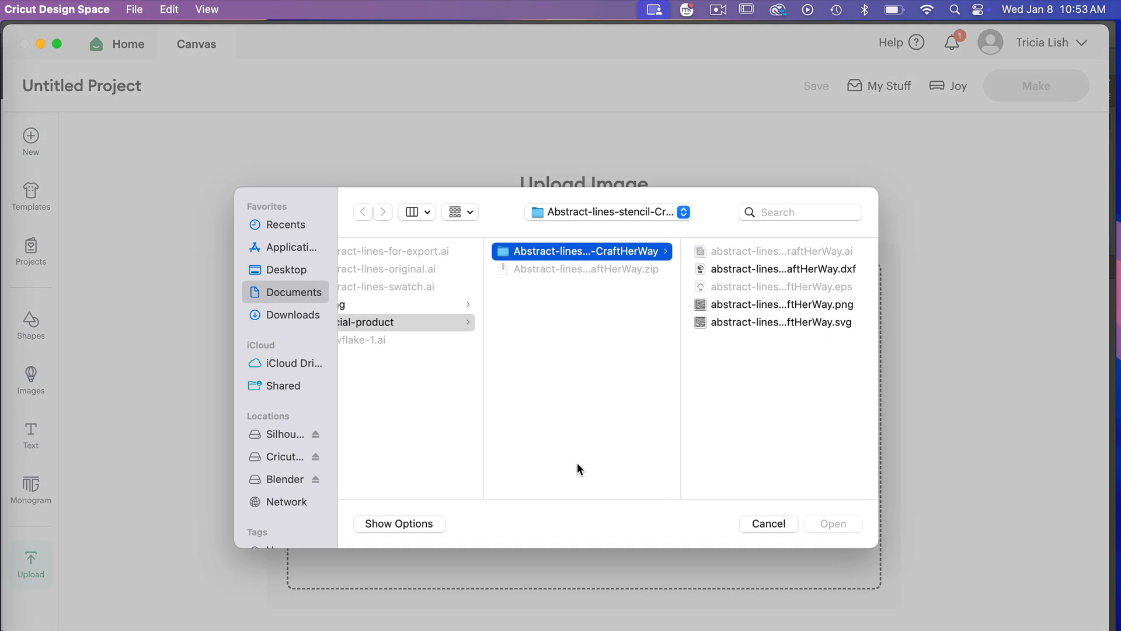
{"action": "left_click", "coordinate": [745, 251]}
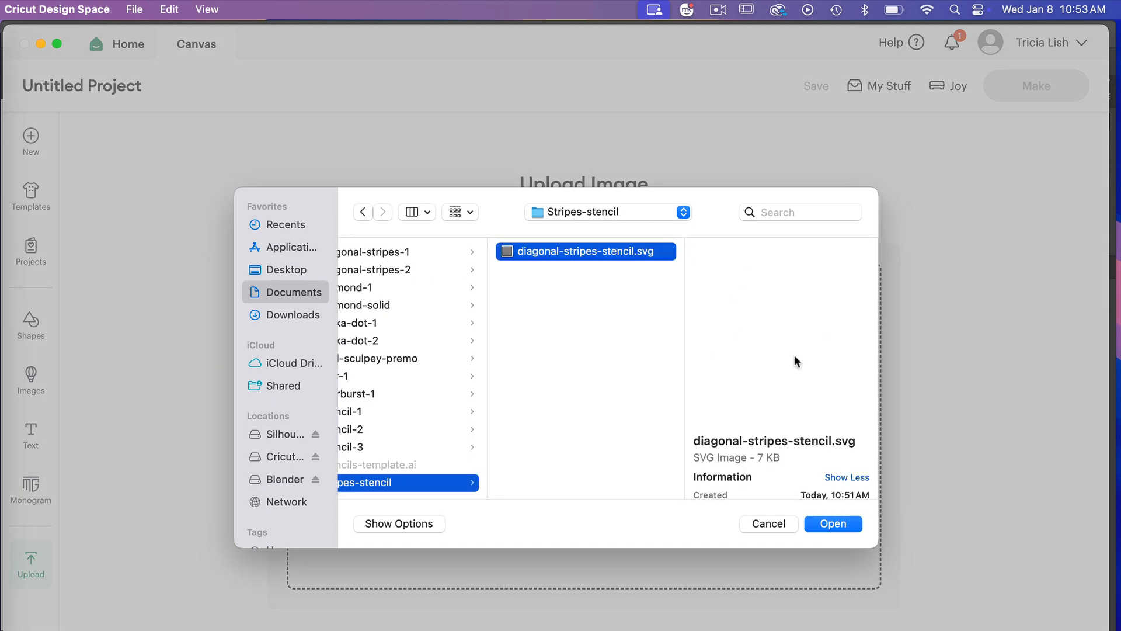
{"action": "left_click", "coordinate": [834, 524]}
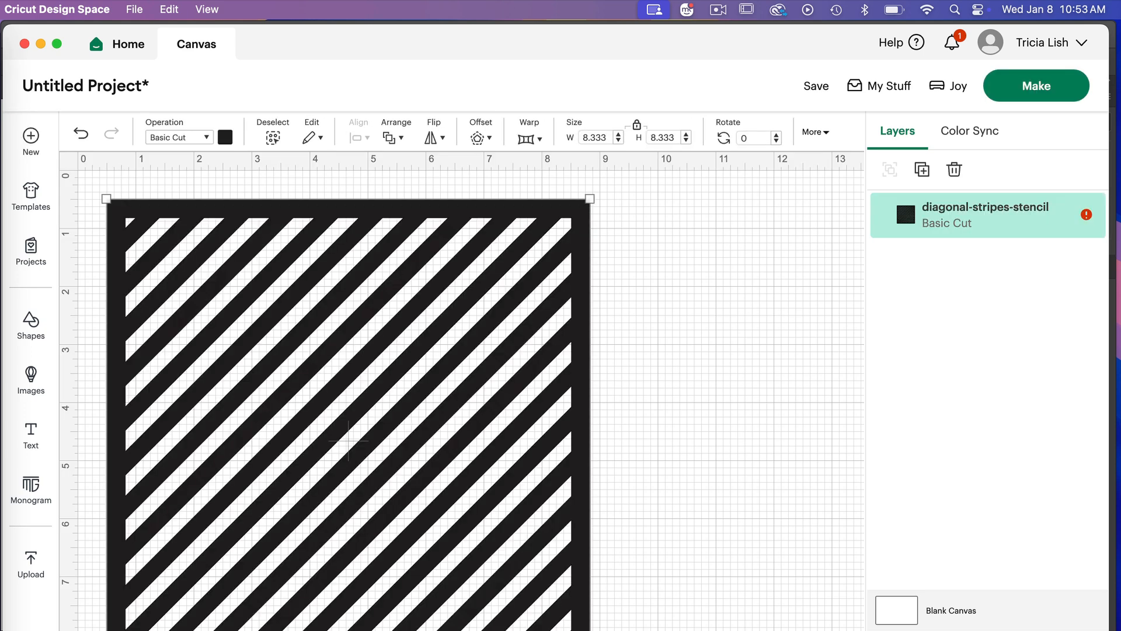
Scale the diagonal stripes stencil down proportionally to about 4.51 by 4.51 in on the canvas
{"action": "left_click_drag", "start_coordinate": [591, 630], "coordinate": [370, 460]}
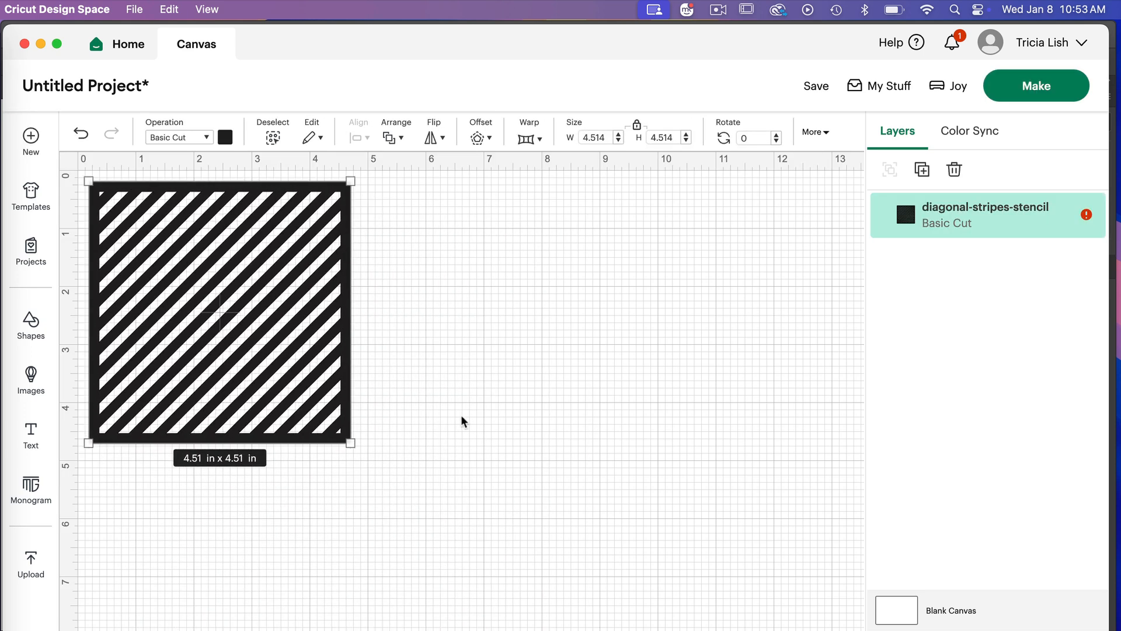